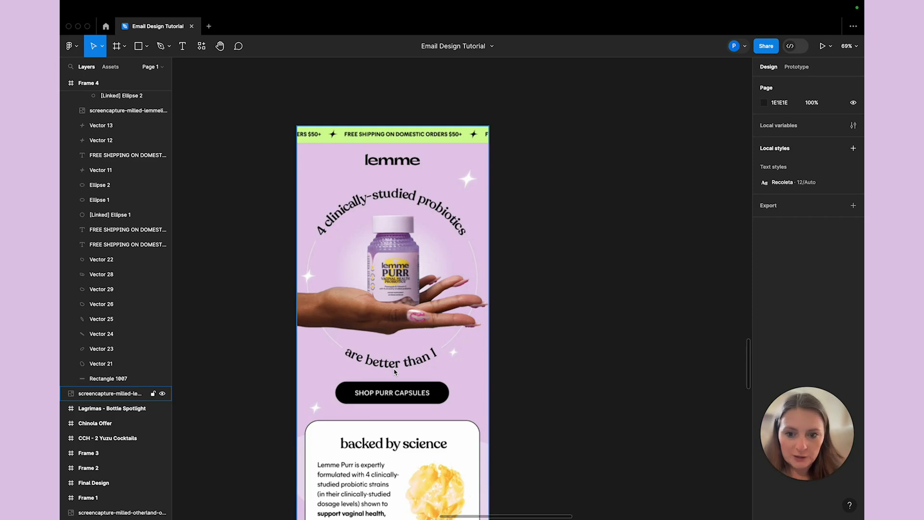
# Scroll through the reference email to its 4-in-1 benefits and urinary tract health sections.
pyautogui.scroll(-10, 394, 371)
pyautogui.scroll(-7, 394, 371)
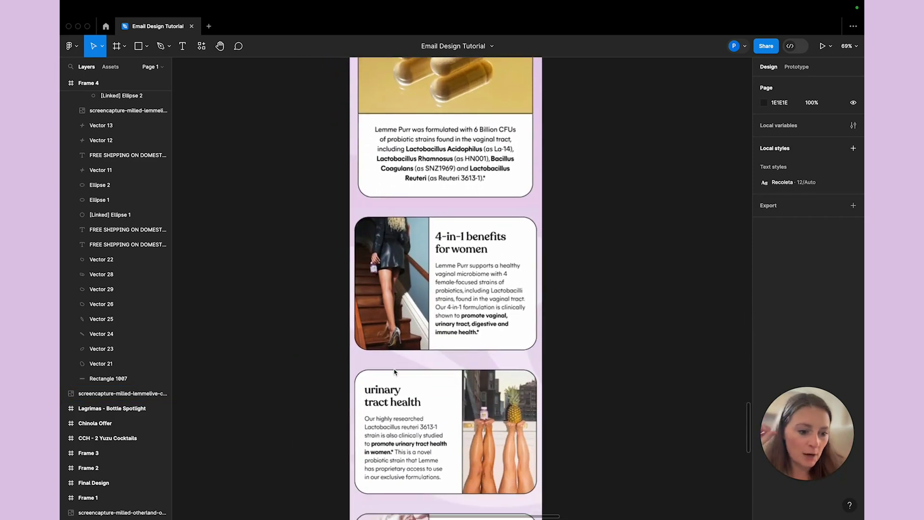
pyautogui.scroll(-10, 395, 372)
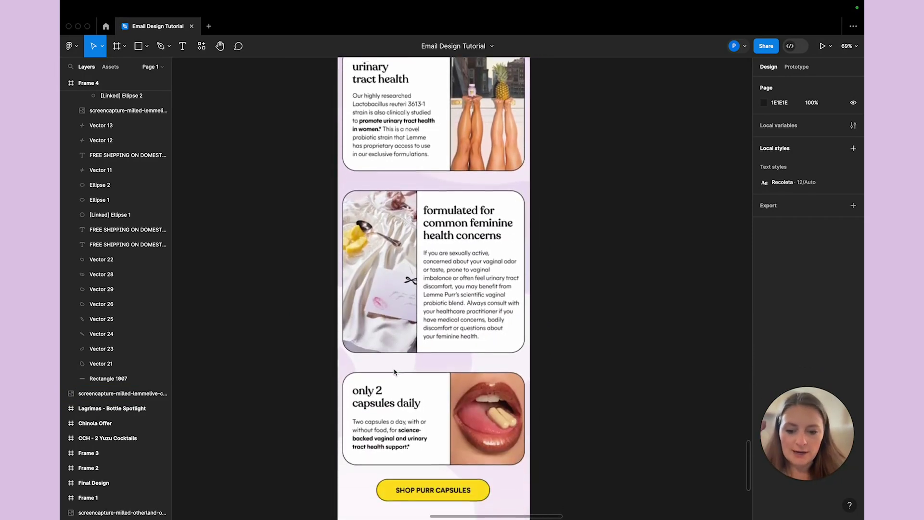
pyautogui.scroll(-3, 394, 372)
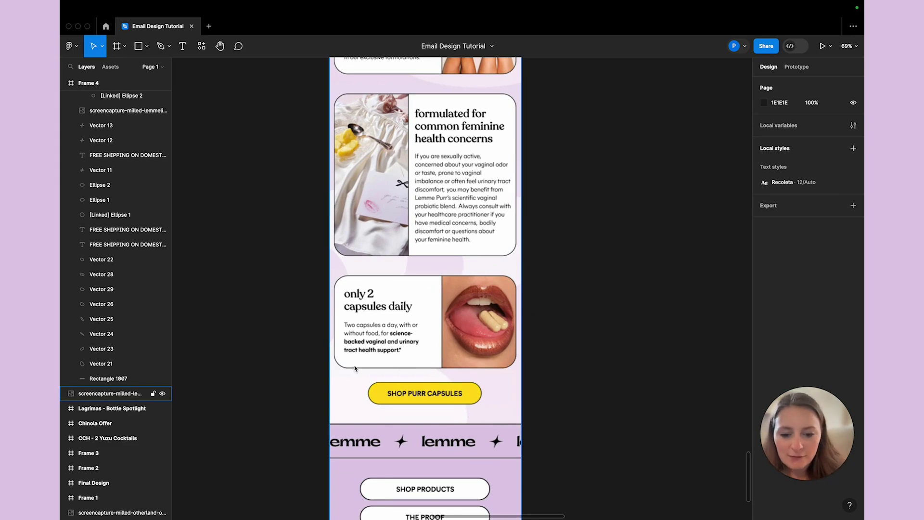
pyautogui.scroll(10, 447, 284)
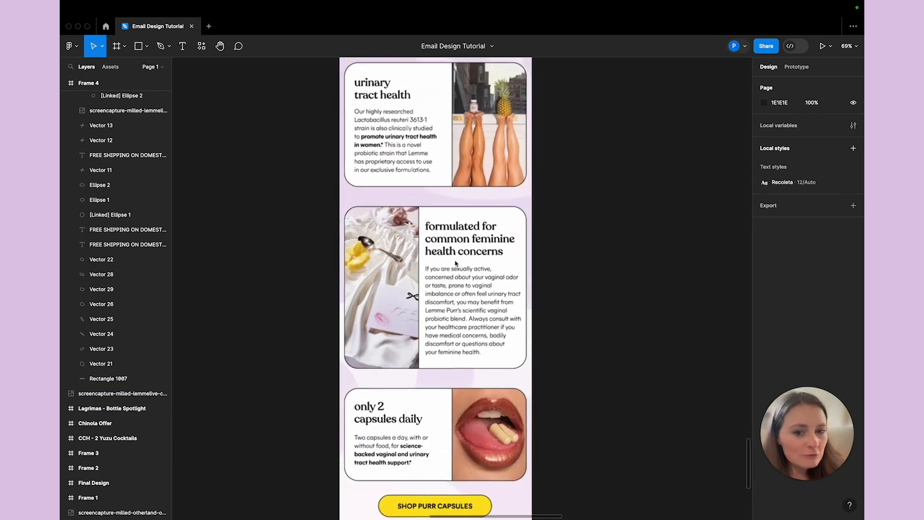
pyautogui.scroll(5, 446, 176)
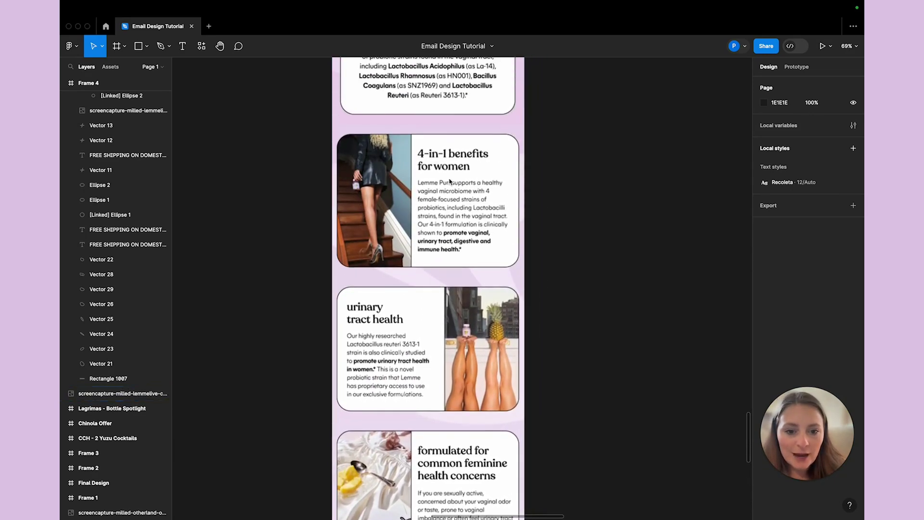
pyautogui.scroll(5, 491, 279)
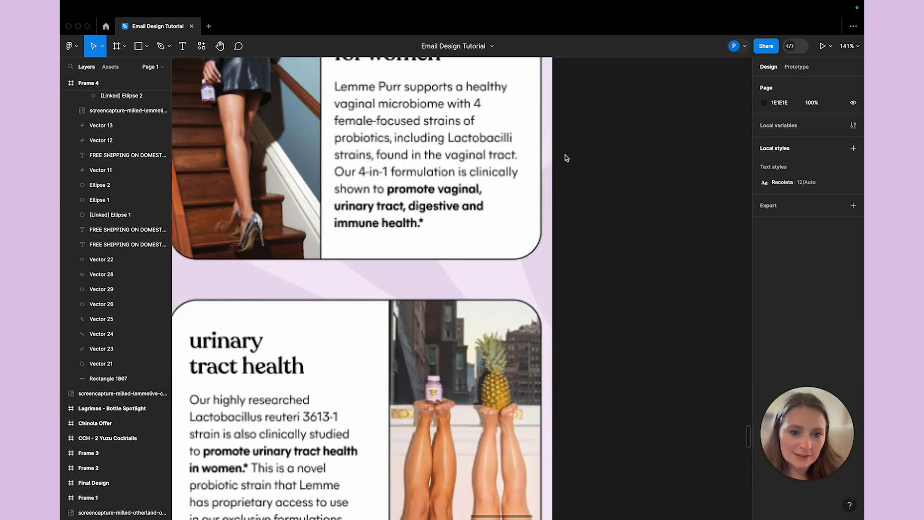
pyautogui.scroll(-5, 365, 300)
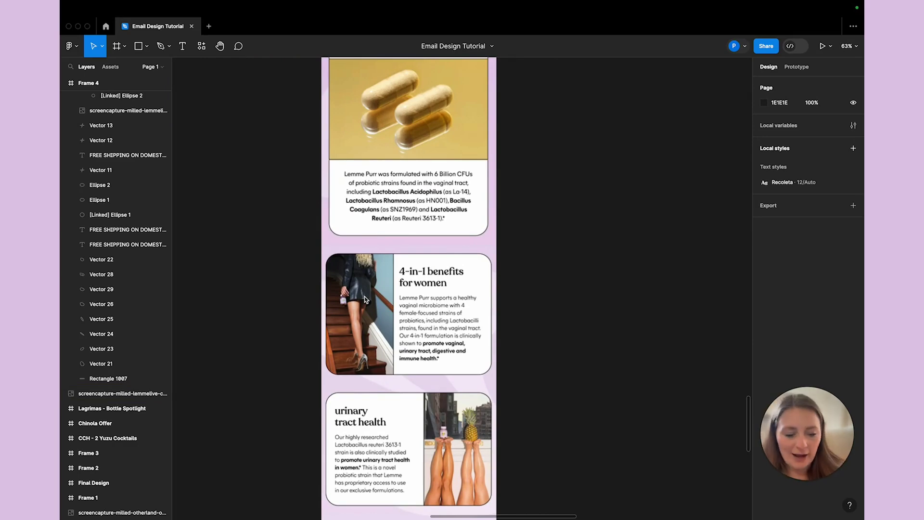
pyautogui.scroll(10, 365, 300)
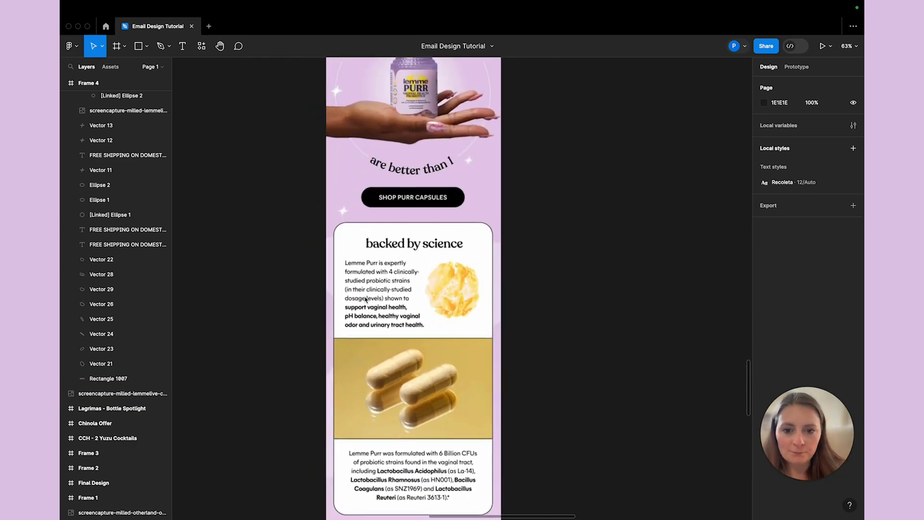
pyautogui.scroll(3, 364, 299)
# Select and deselect the reference screenshot, then switch to the Frame tool.
pyautogui.click(346, 231)
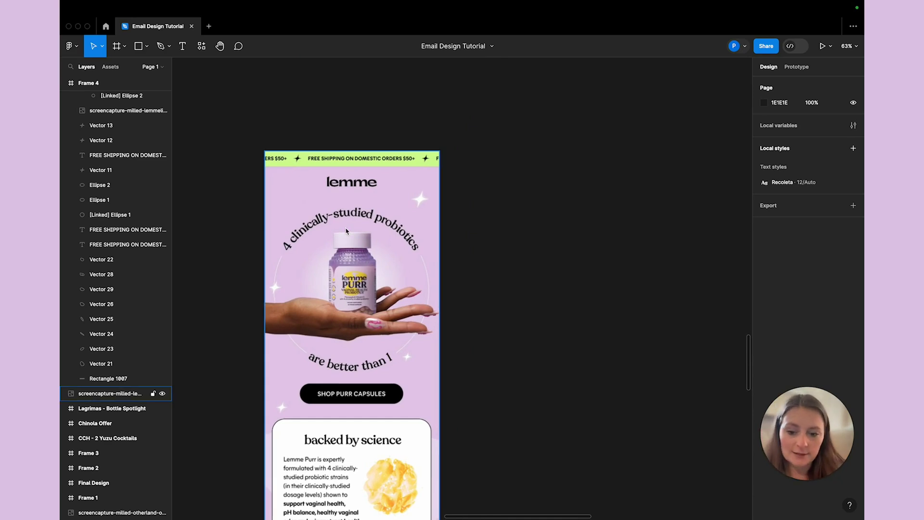
pyautogui.click(506, 213)
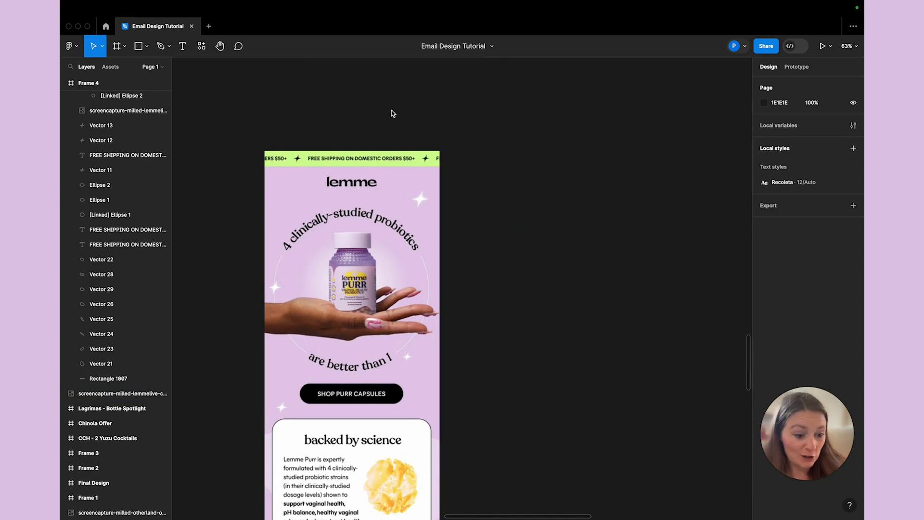
pyautogui.click(124, 46)
# Place a first 600-wide frame beside the email and stretch it to 640 tall.
pyautogui.click(99, 70)
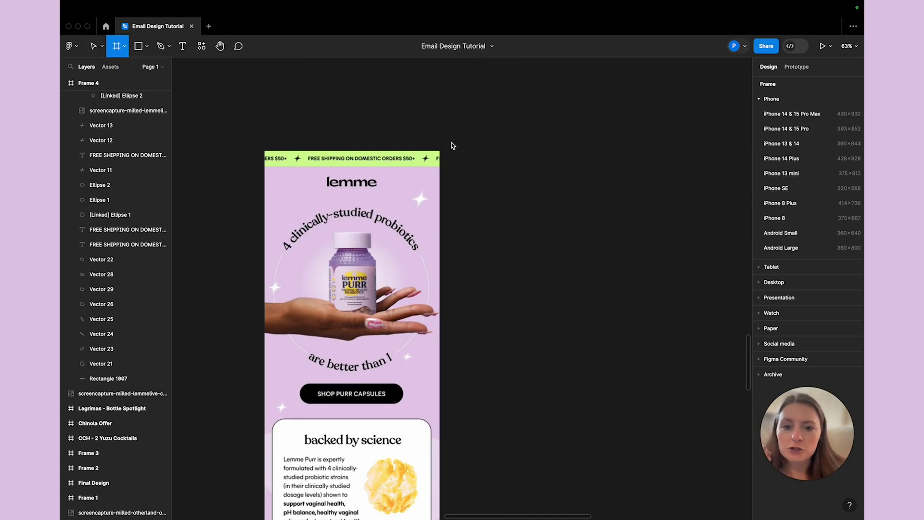
pyautogui.click(451, 153)
pyautogui.scroll(5, 452, 154)
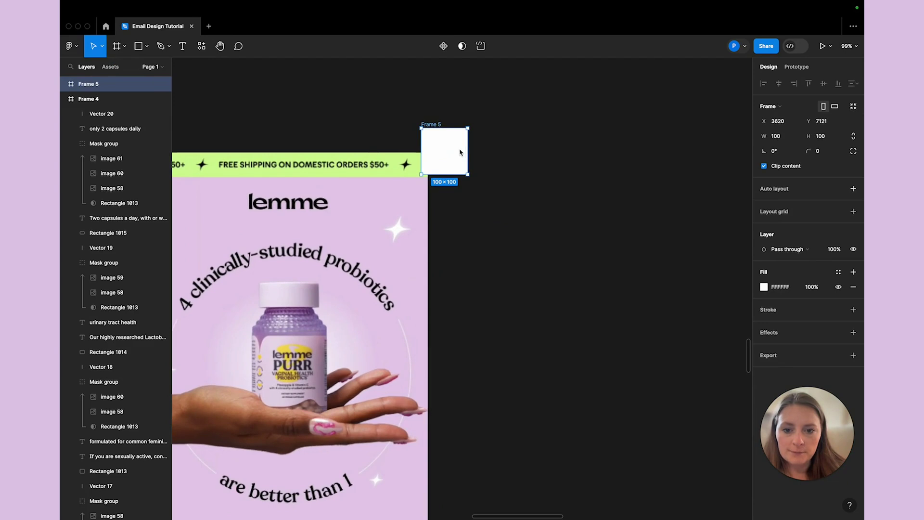
pyautogui.moveTo(486, 178); pyautogui.dragTo(476, 175)
pyautogui.click(779, 138)
pyautogui.press('Return')
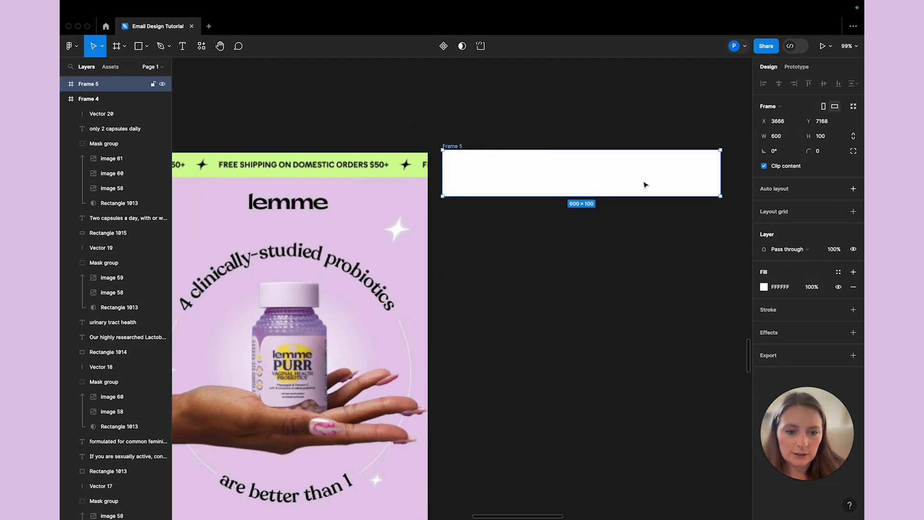
pyautogui.moveTo(602, 197); pyautogui.dragTo(599, 447)
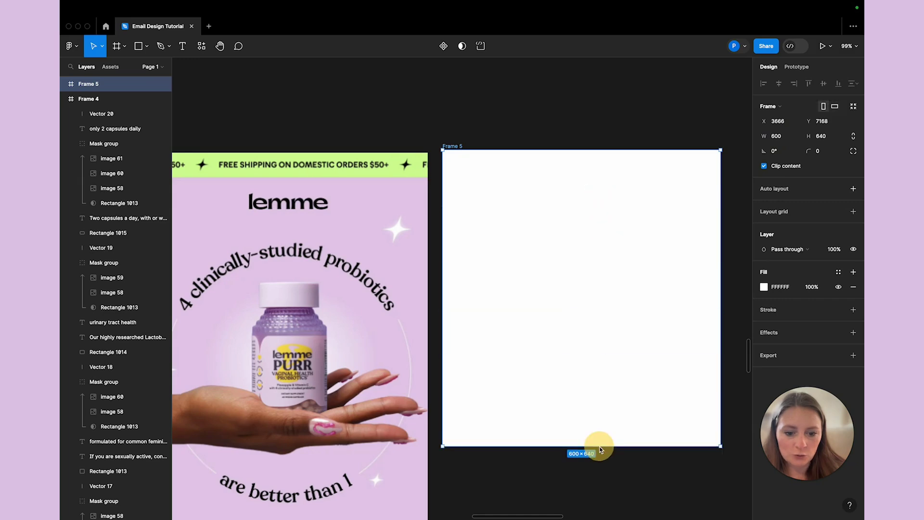
pyautogui.scroll(-5, 601, 447)
pyautogui.scroll(3, 601, 451)
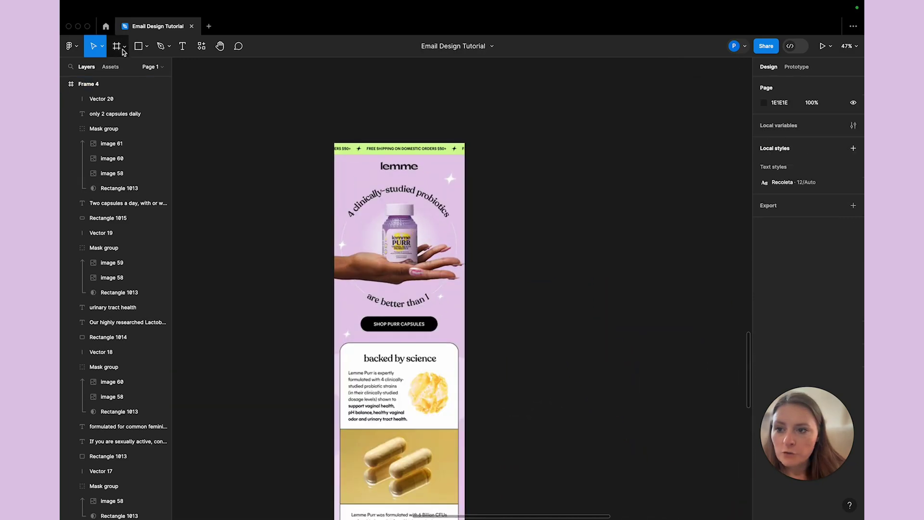
# Draw a new 600-wide frame aligned to the email's top and stretched to 3929 tall.
pyautogui.click(125, 46)
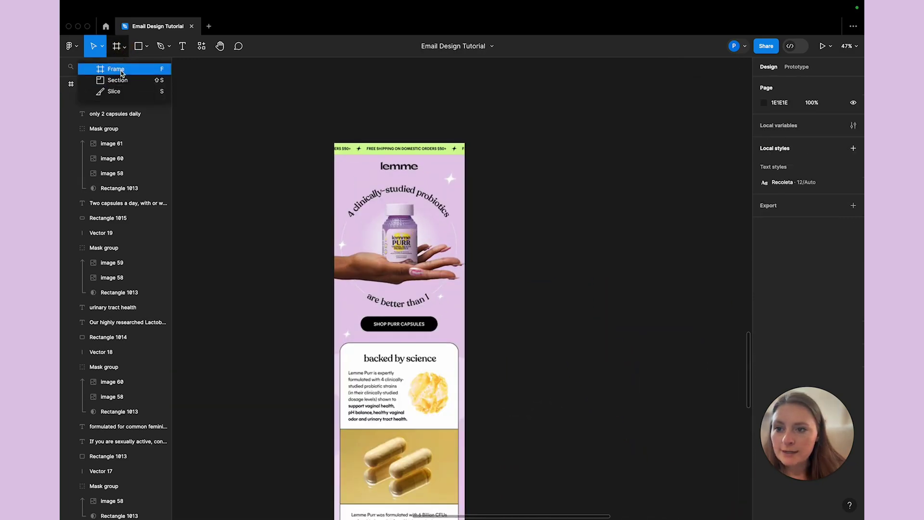
pyautogui.click(115, 67)
pyautogui.click(481, 144)
pyautogui.click(790, 139)
pyautogui.press('Return')
pyautogui.moveTo(491, 132); pyautogui.dragTo(510, 301)
pyautogui.moveTo(513, 227); pyautogui.dragTo(509, 410)
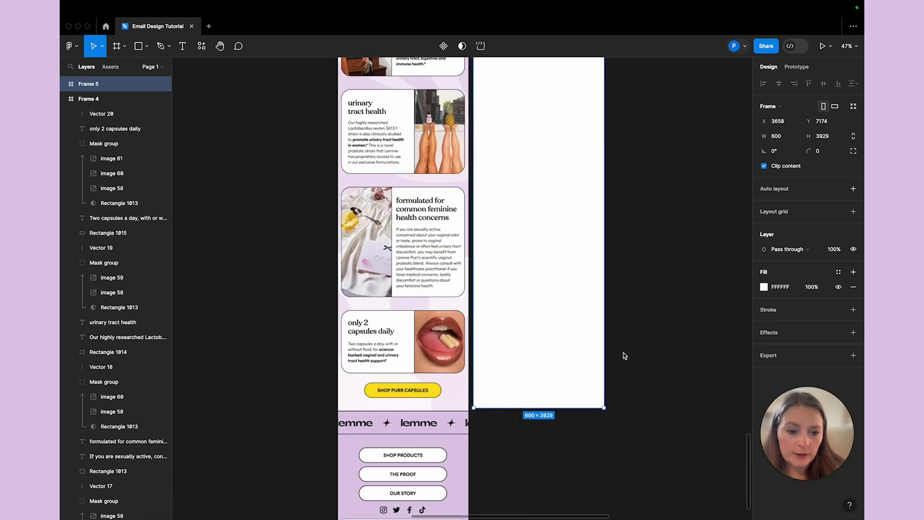
pyautogui.click(625, 355)
# Fill Frame 5 with the reference's lilac background using the eyedropper.
pyautogui.scroll(15, 625, 355)
pyautogui.click(583, 325)
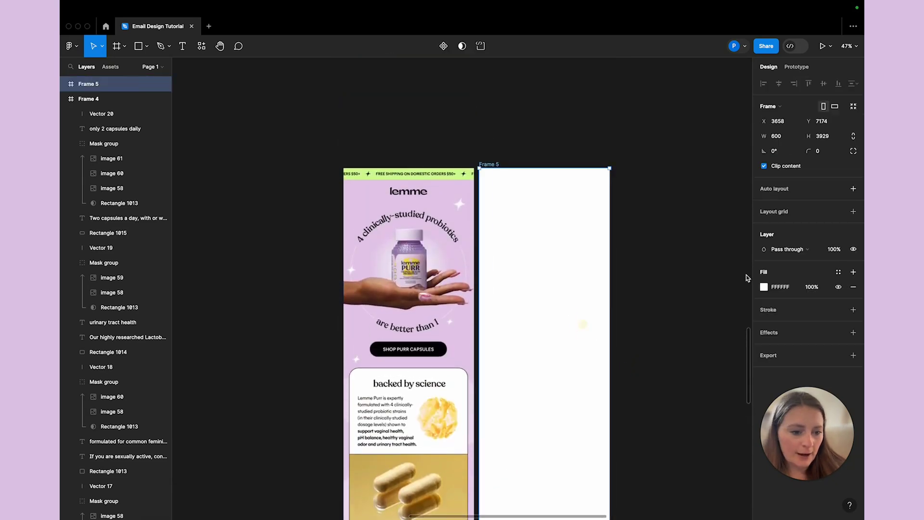
pyautogui.click(763, 288)
pyautogui.click(654, 407)
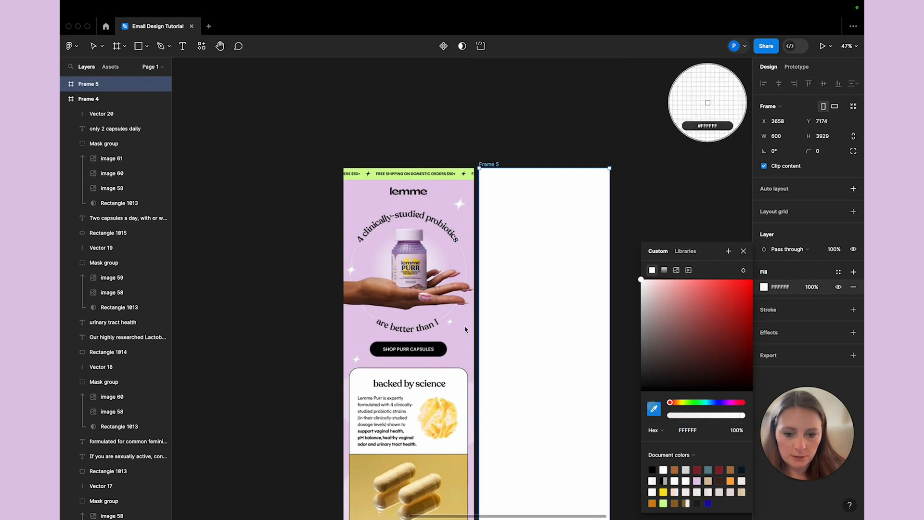
pyautogui.click(459, 338)
pyautogui.click(644, 186)
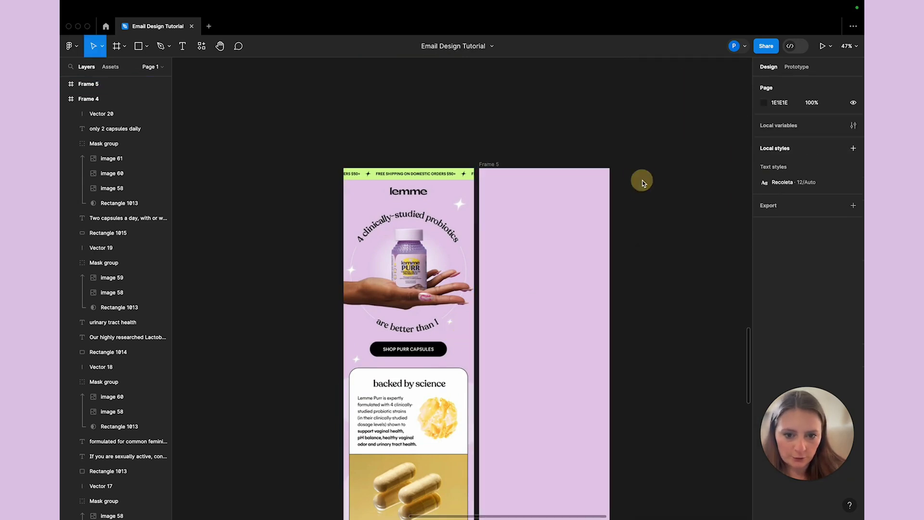
# Draw a 600-wide bar across Frame 5's top filled with the banner green D3FC97.
pyautogui.scroll(5, 510, 161)
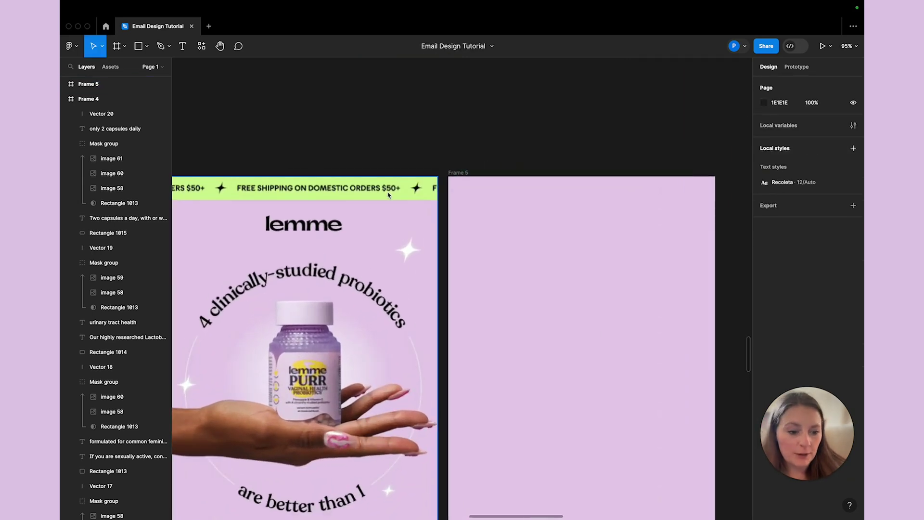
pyautogui.click(138, 46)
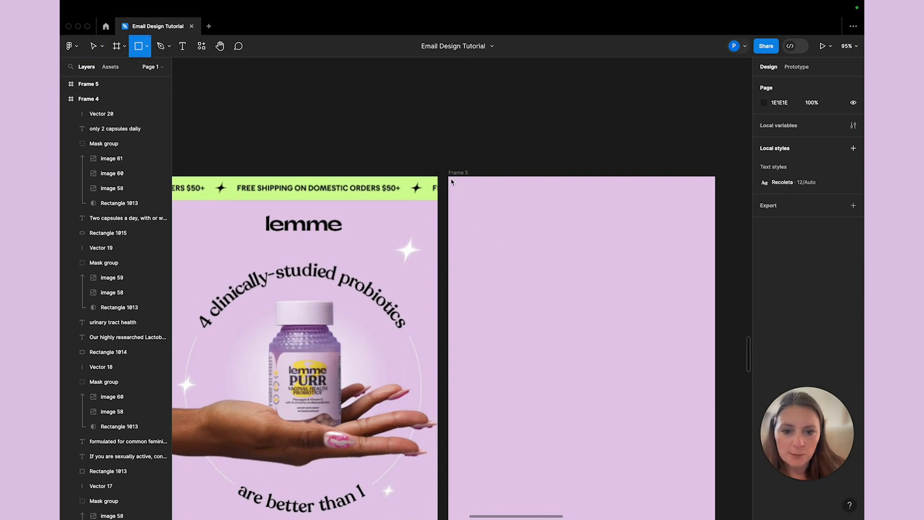
pyautogui.moveTo(465, 194); pyautogui.dragTo(716, 201)
pyautogui.click(764, 271)
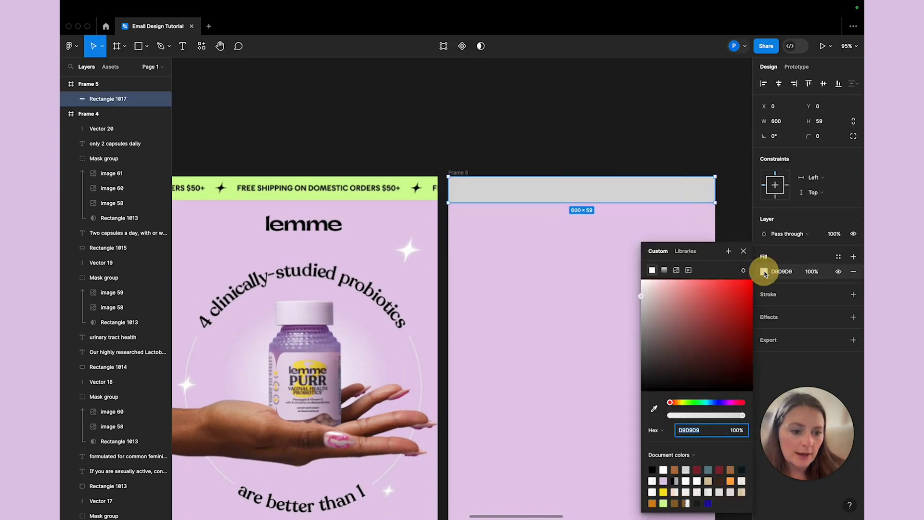
pyautogui.click(654, 410)
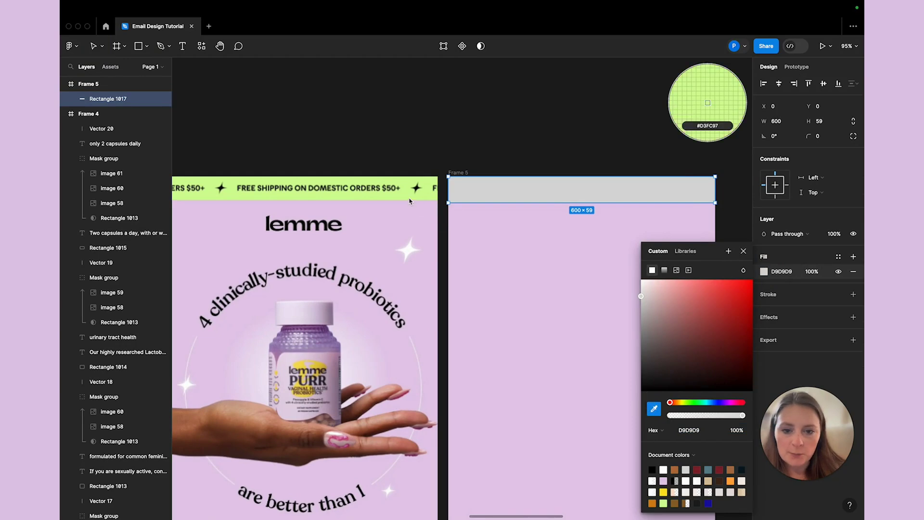
pyautogui.click(432, 187)
pyautogui.click(506, 141)
pyautogui.click(511, 192)
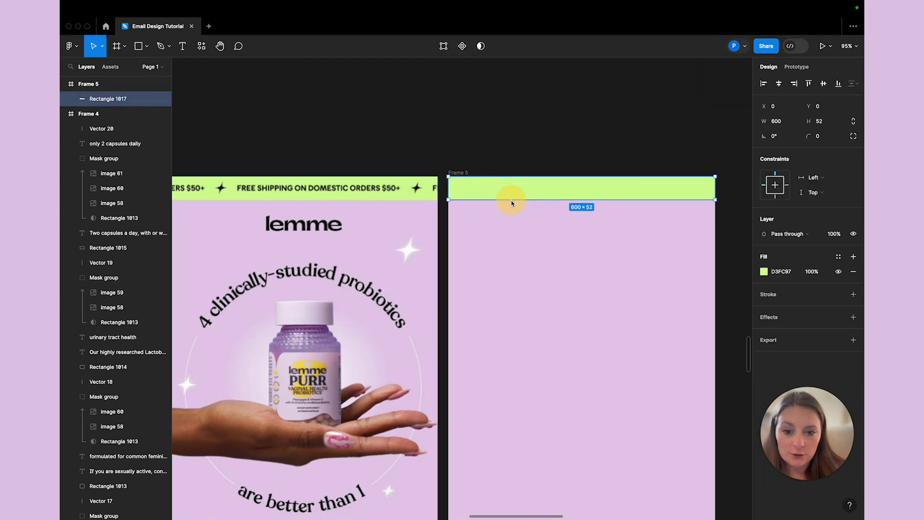
pyautogui.click(496, 163)
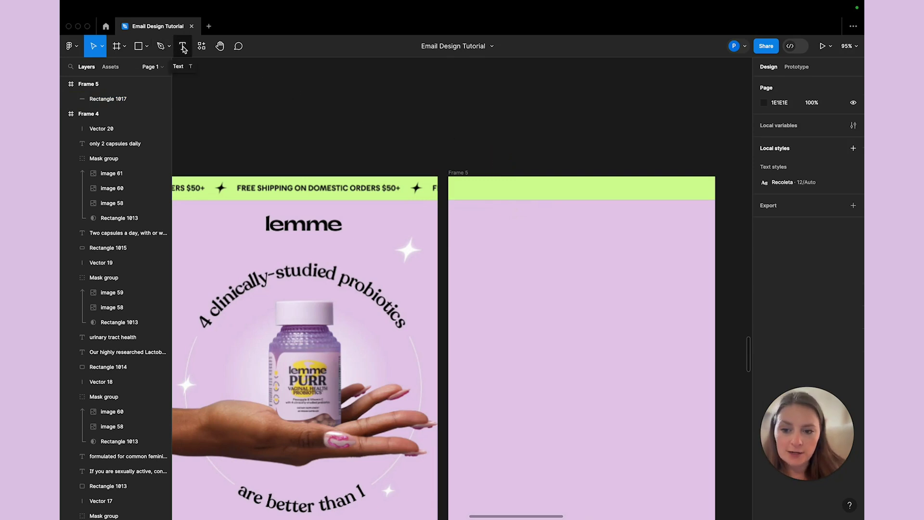
# Paste 'FREE SHIPPING ON DOMESTIC ORDERS $50+' into the bar and centre it vertically.
pyautogui.click(382, 130)
pyautogui.hotkey('ctrl', 'v')
pyautogui.click(547, 175)
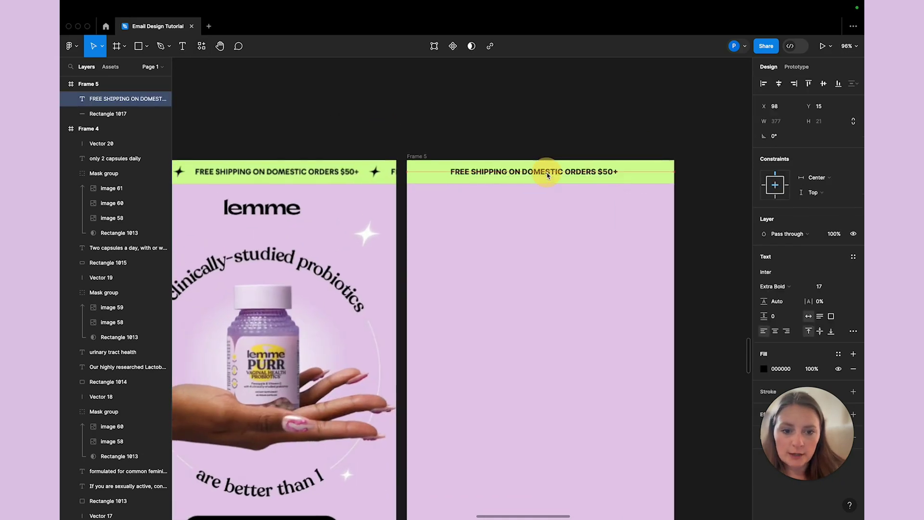
pyautogui.moveTo(548, 176); pyautogui.dragTo(554, 171)
pyautogui.press('Down')
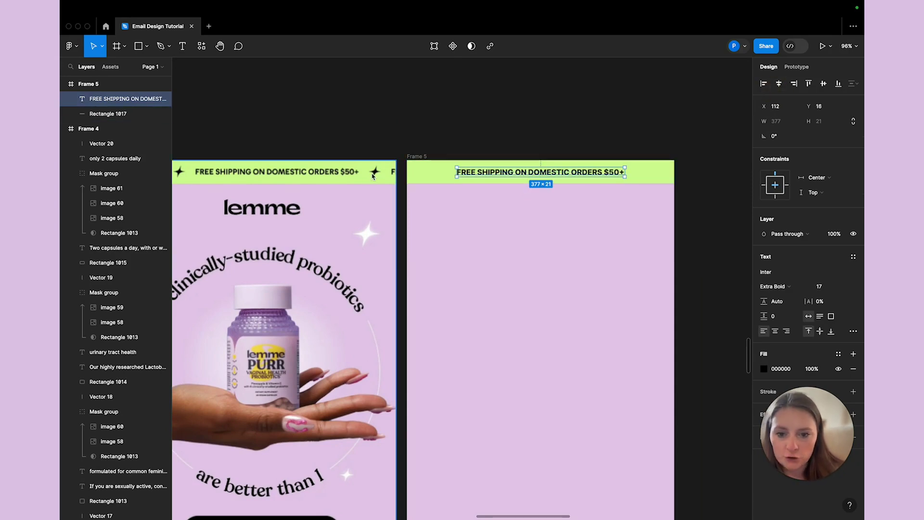
pyautogui.click(343, 128)
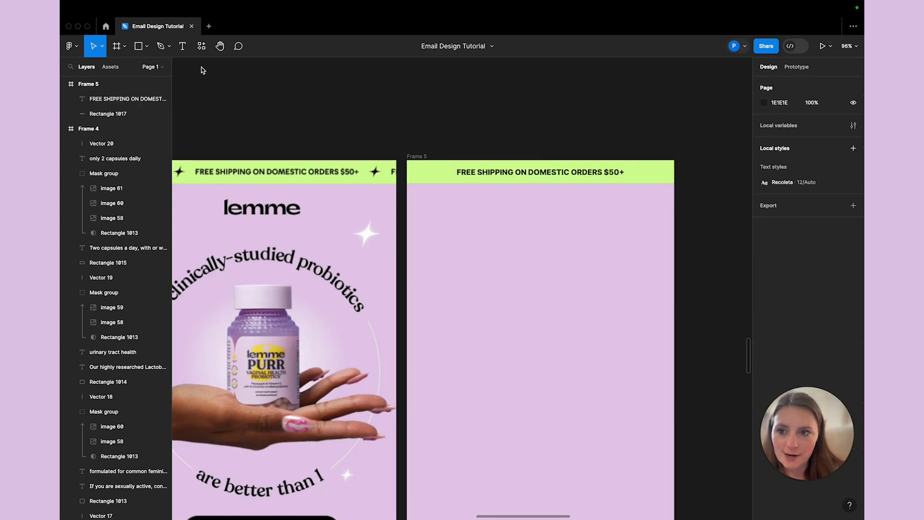
# Draw a four-point star outline with the Pen tool.
pyautogui.click(161, 45)
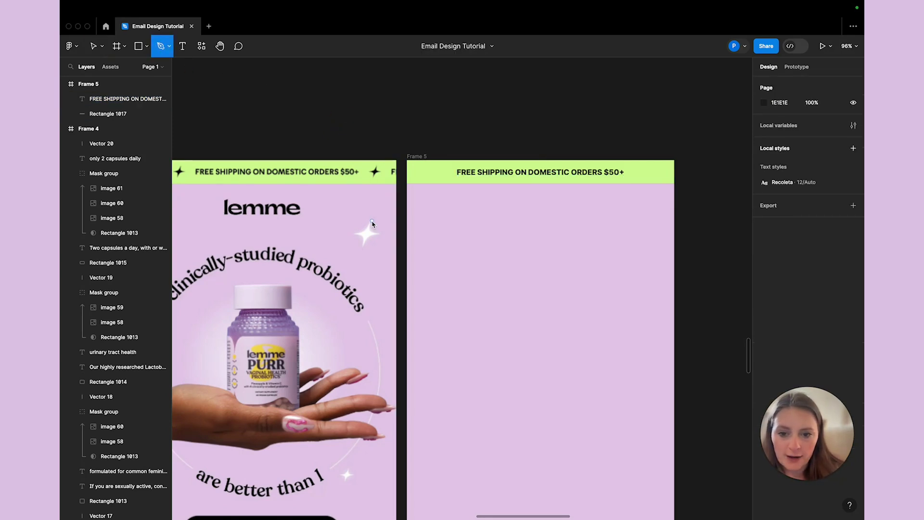
pyautogui.scroll(5, 369, 223)
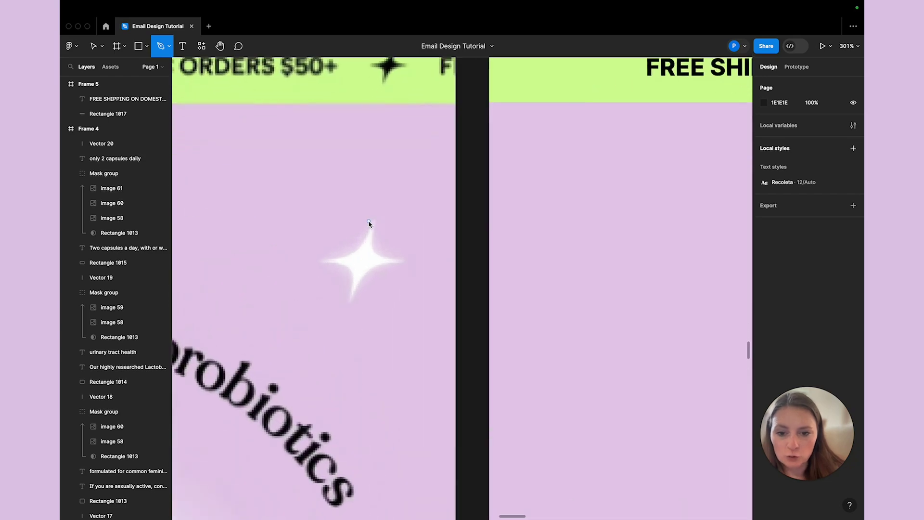
pyautogui.click(375, 219)
pyautogui.click(358, 250)
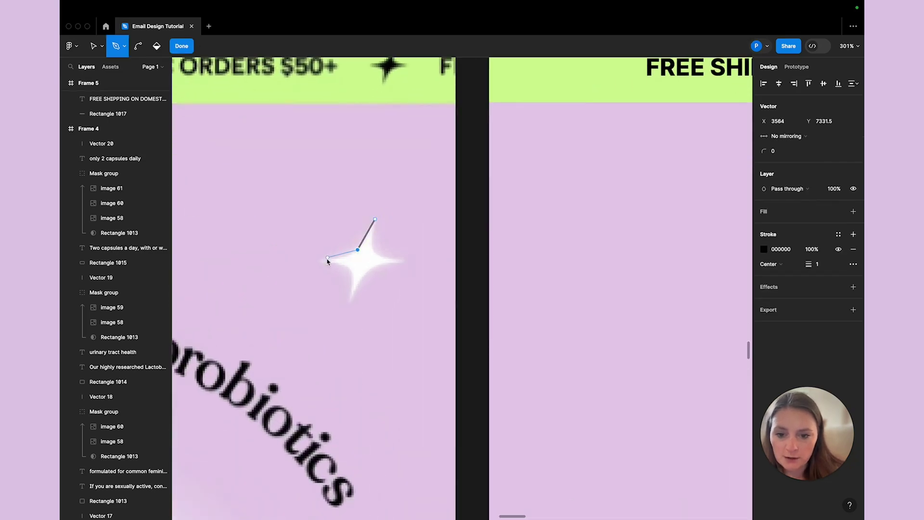
pyautogui.click(351, 269)
pyautogui.click(351, 301)
pyautogui.click(366, 273)
pyautogui.click(402, 261)
pyautogui.click(376, 253)
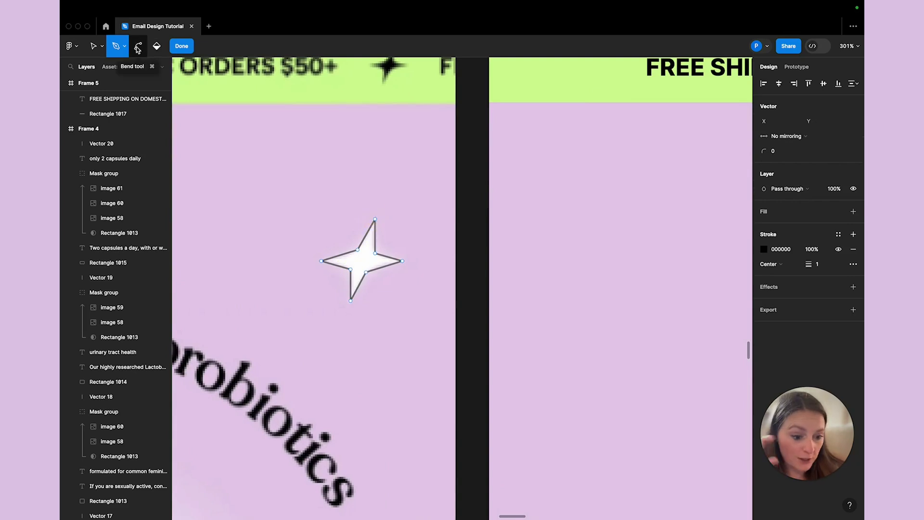
# Bend the star's inner corners into curves, remove its stroke, and fill it black 000000.
pyautogui.click(138, 46)
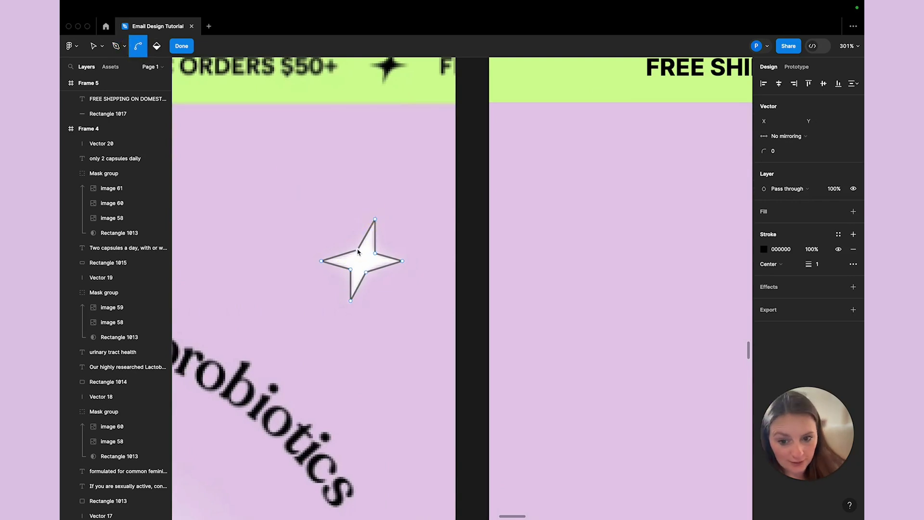
pyautogui.moveTo(358, 252); pyautogui.dragTo(377, 253)
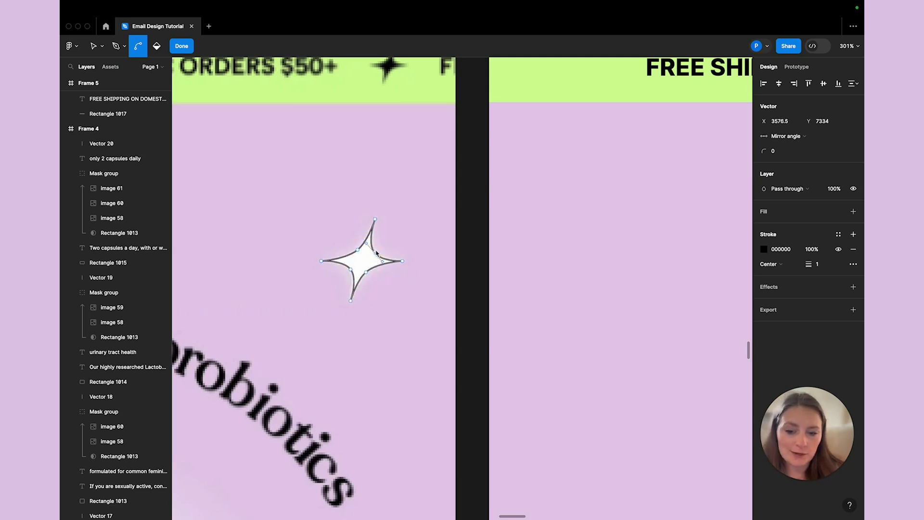
pyautogui.click(853, 249)
pyautogui.click(854, 211)
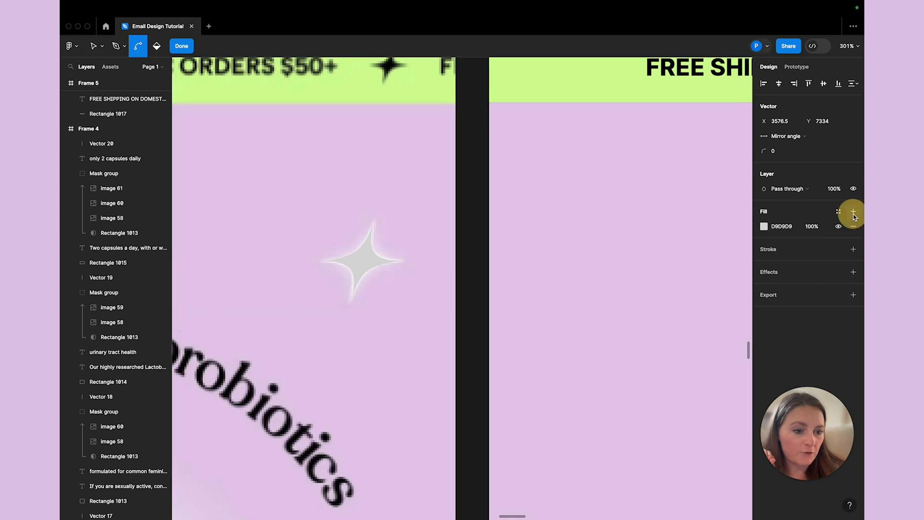
pyautogui.click(764, 227)
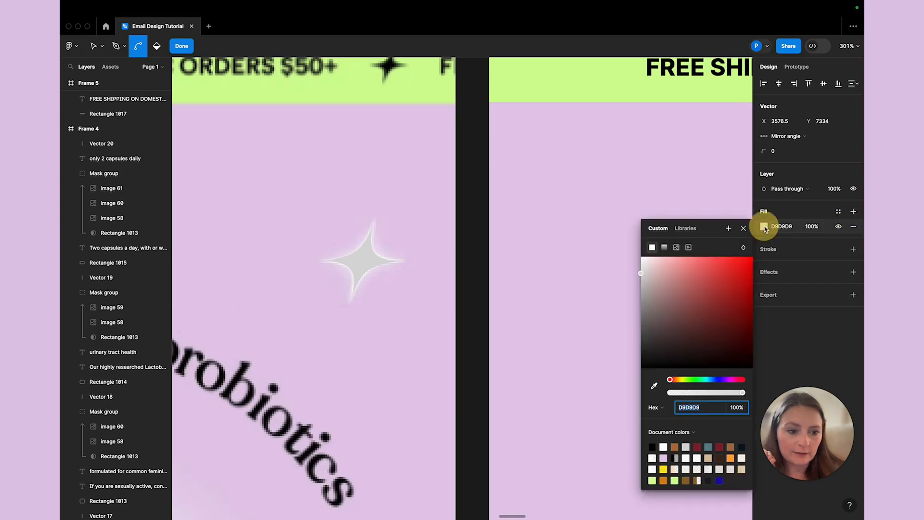
pyautogui.click(652, 447)
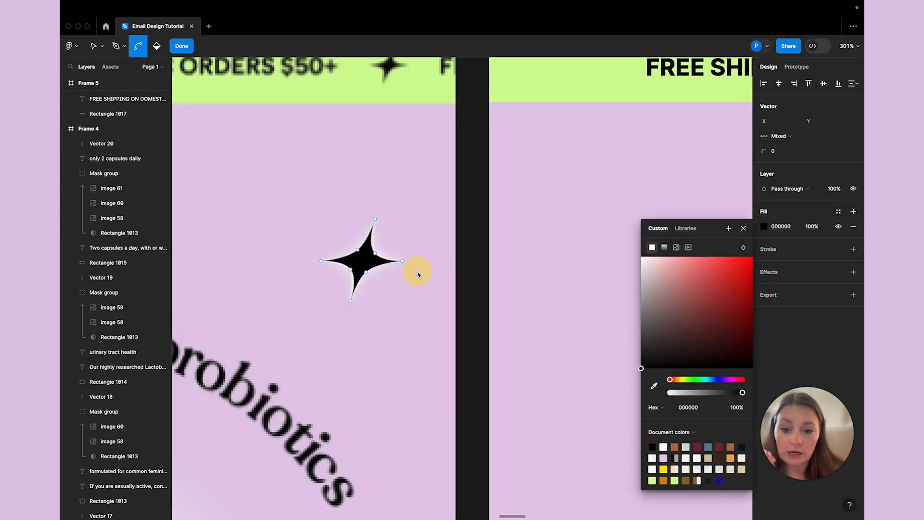
pyautogui.click(352, 303)
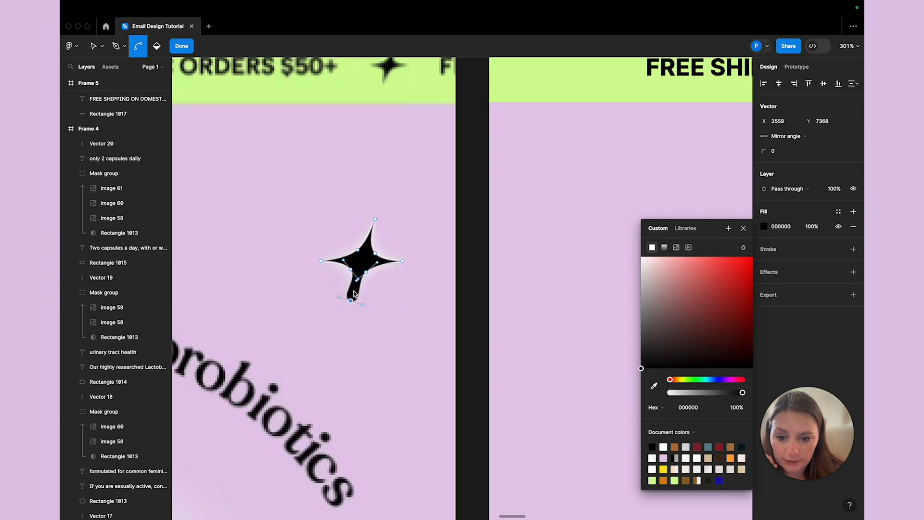
pyautogui.hotkey('ctrl', 'z')
# Reshape the star's lower-right curve by adjusting its point handles.
pyautogui.click(181, 46)
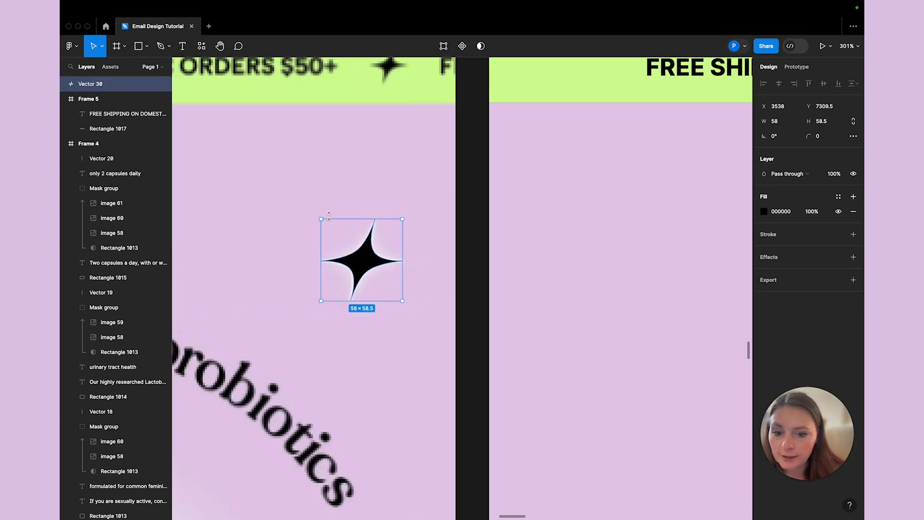
pyautogui.doubleClick(368, 264)
pyautogui.click(366, 272)
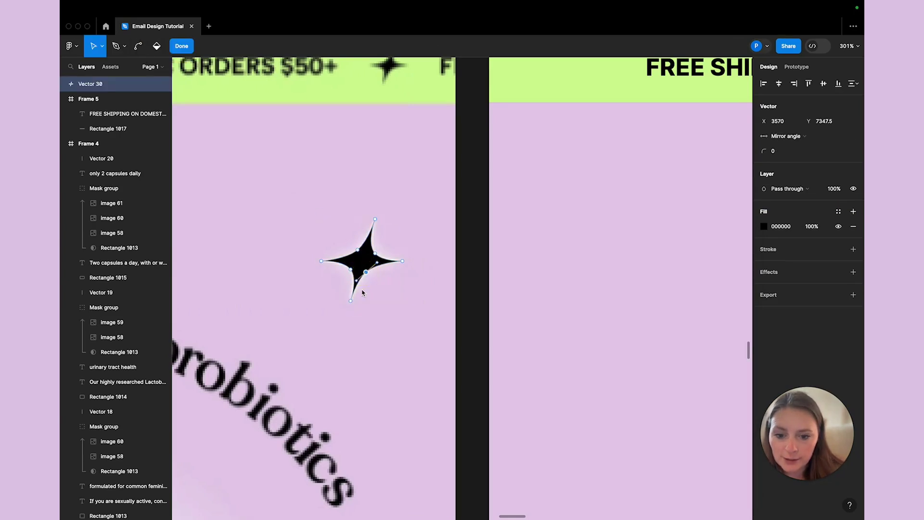
pyautogui.scroll(3, 362, 289)
pyautogui.scroll(1, 362, 293)
pyautogui.moveTo(350, 270); pyautogui.dragTo(366, 260)
pyautogui.moveTo(398, 233); pyautogui.dragTo(384, 241)
# Refine the star's lower-left and upper-left curves into a symmetrical sparkle.
pyautogui.click(337, 245)
pyautogui.moveTo(355, 269); pyautogui.dragTo(347, 261)
pyautogui.moveTo(324, 225); pyautogui.dragTo(325, 225)
pyautogui.click(354, 202)
pyautogui.moveTo(377, 182); pyautogui.dragTo(365, 192)
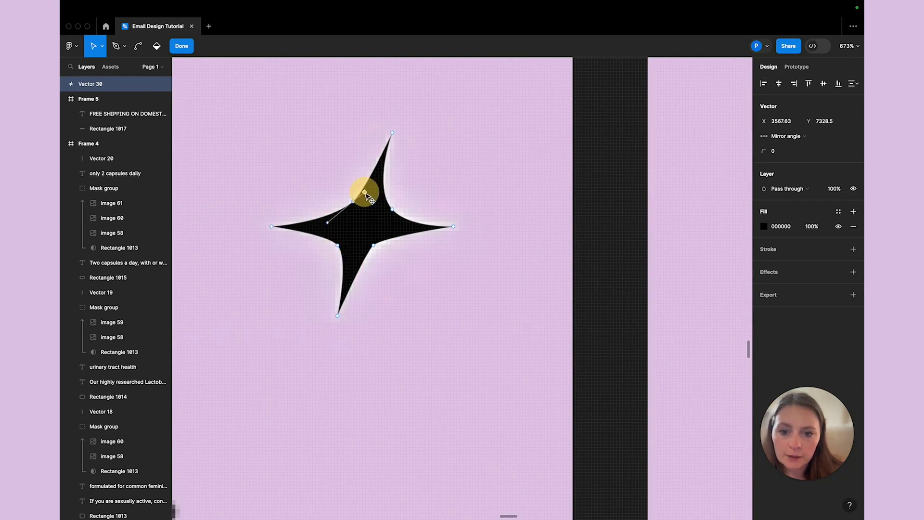
pyautogui.click(392, 209)
pyautogui.click(372, 191)
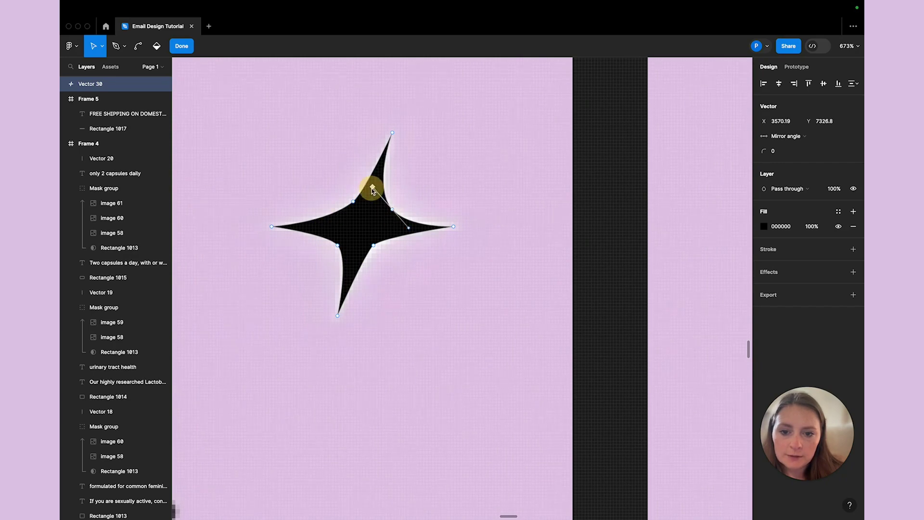
pyautogui.click(181, 46)
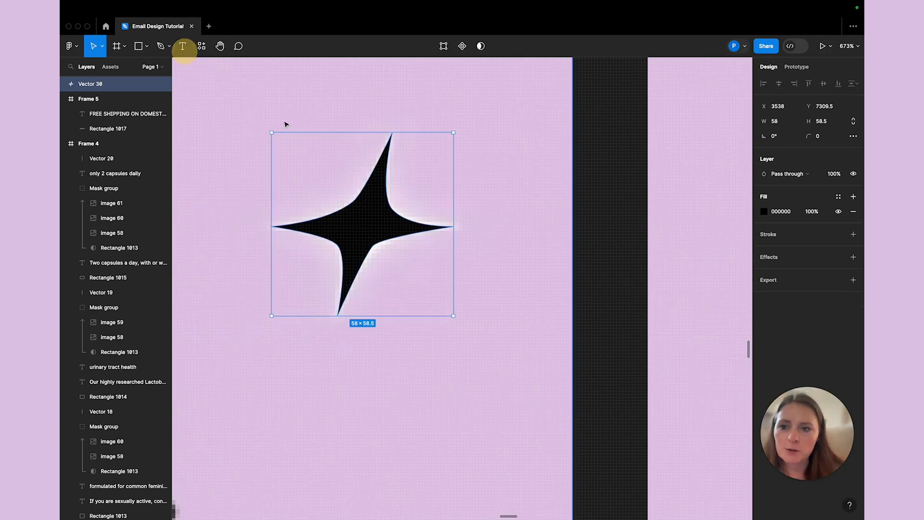
# Move the sparkle onto the green shipping banner and resize it to 26×26.
pyautogui.scroll(-10, 362, 195)
pyautogui.scroll(2, 362, 194)
pyautogui.moveTo(375, 223); pyautogui.dragTo(498, 134)
pyautogui.click(389, 131)
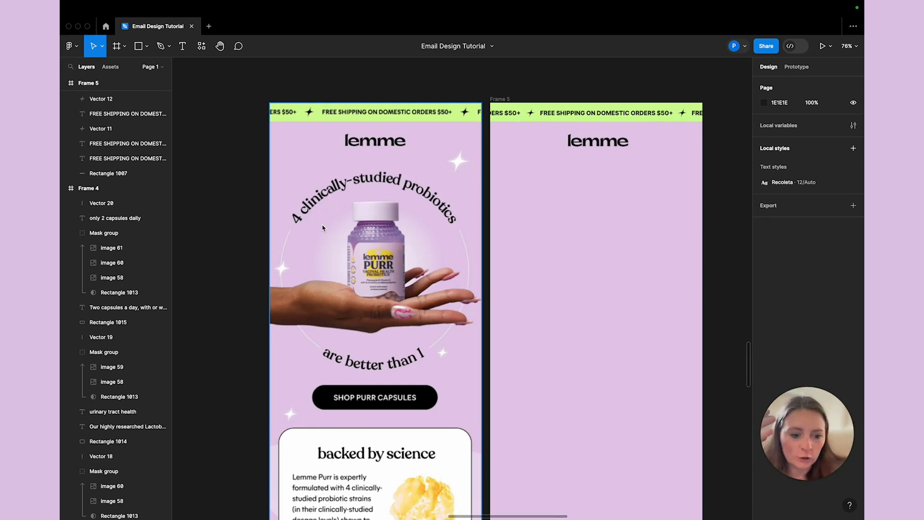
pyautogui.click(146, 46)
pyautogui.click(127, 103)
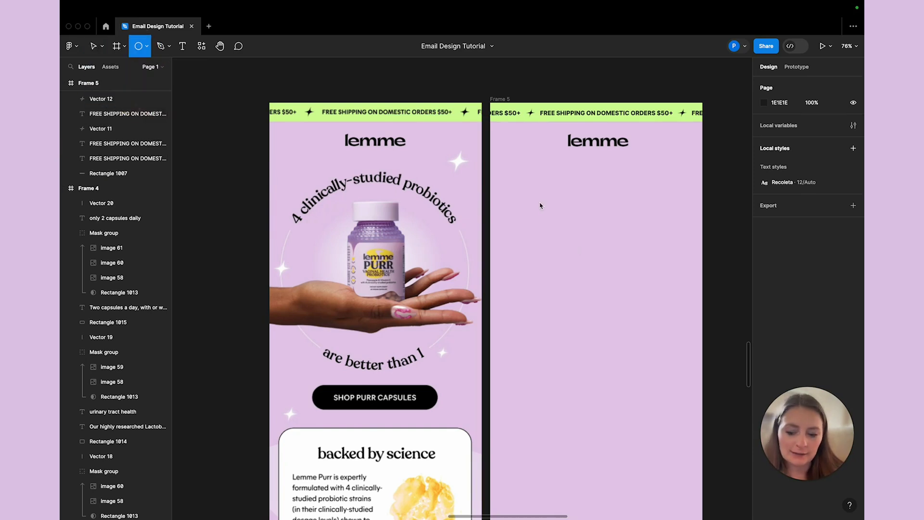
# Draw a 449×449 circle below the logo with no fill and a 1px black stroke.
pyautogui.moveTo(534, 200); pyautogui.dragTo(632, 307)
pyautogui.click(854, 272)
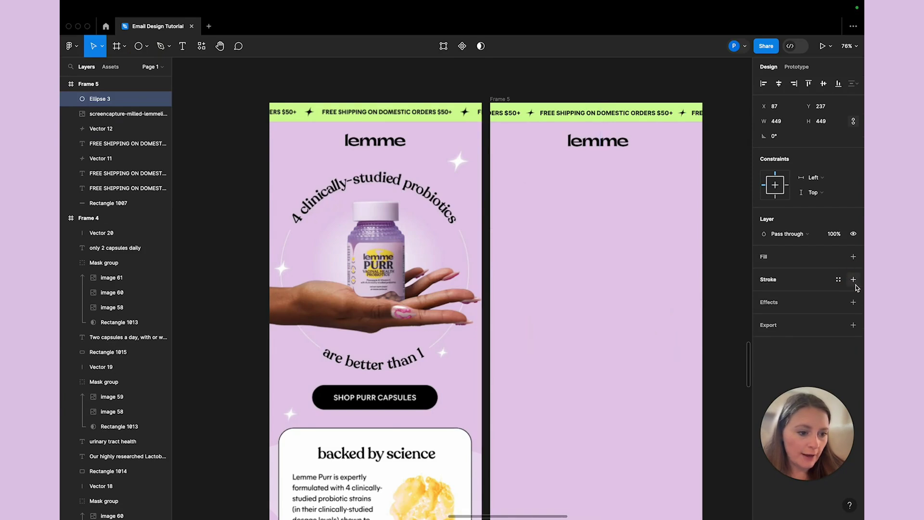
pyautogui.click(853, 280)
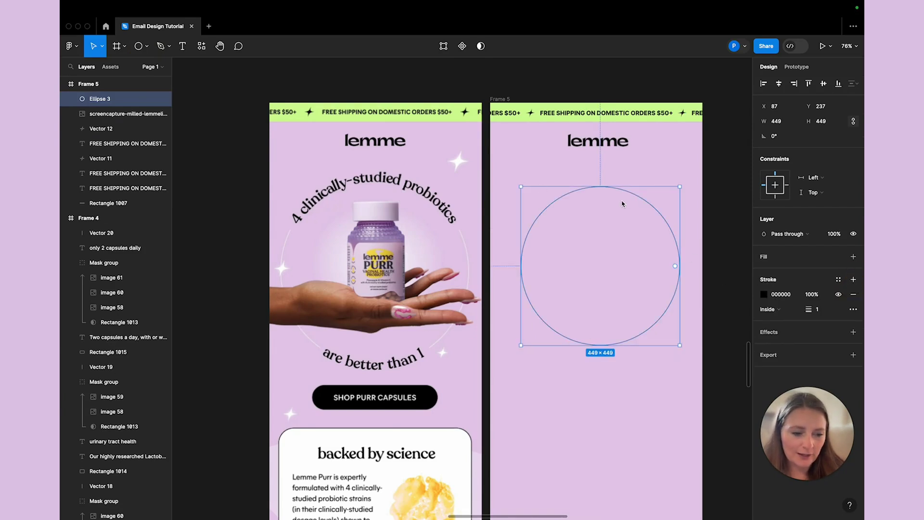
pyautogui.click(675, 178)
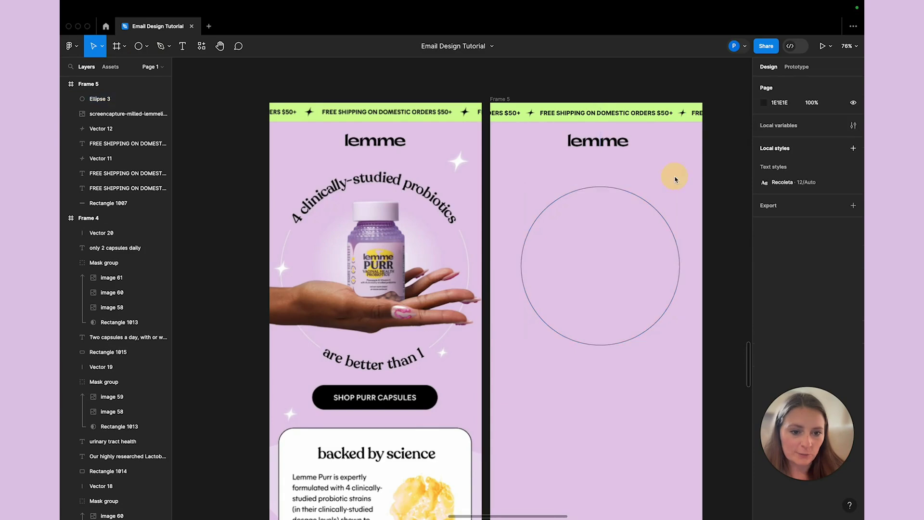
# Type the heading '4 clinically-studied probiotics' above the circle and set it to Recoleta.
pyautogui.click(183, 46)
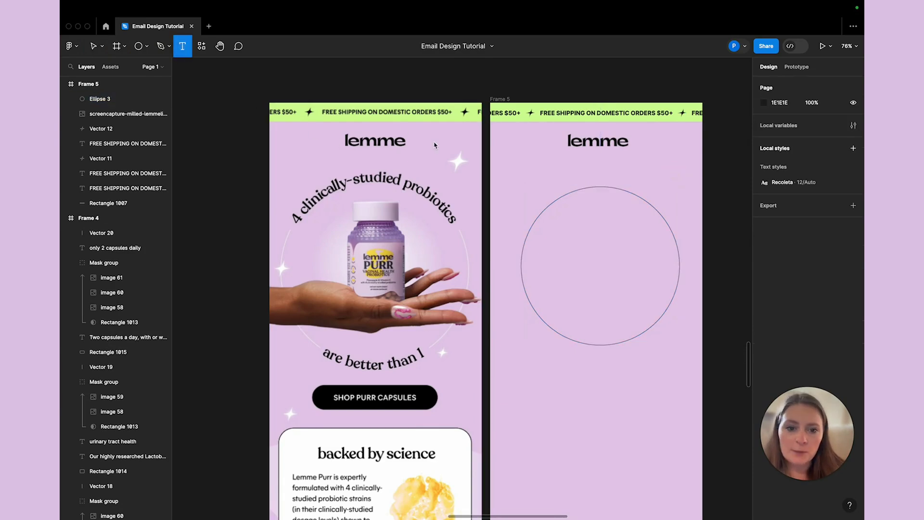
pyautogui.click(537, 188)
pyautogui.write('4 clinically-studied probio')
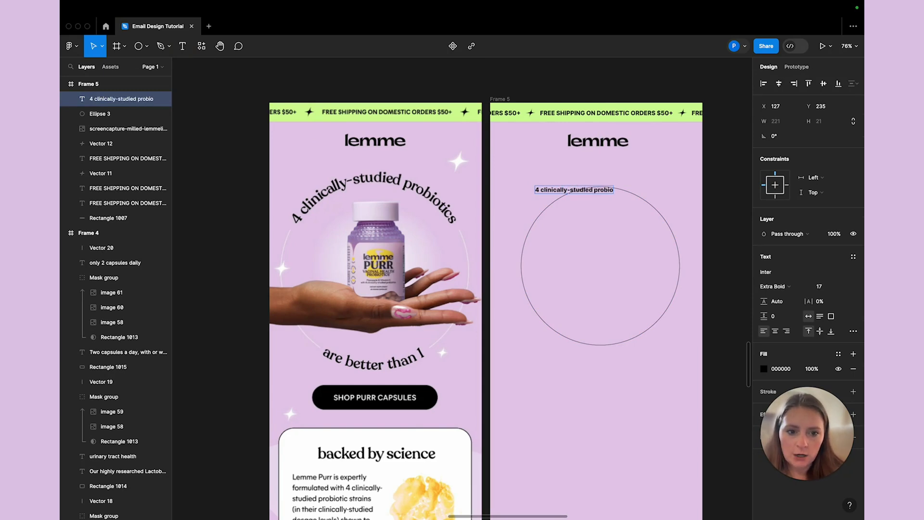
pyautogui.write('tics')
pyautogui.click(771, 272)
pyautogui.write('rec')
pyautogui.click(674, 309)
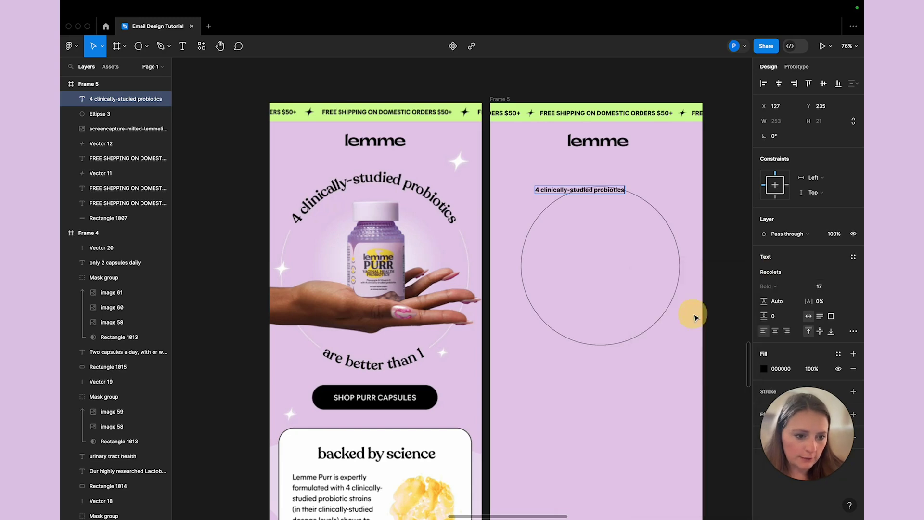
pyautogui.click(814, 290)
# Apply Recoleta Bold 28 to the whole heading and lay it over the reference headline.
pyautogui.click(609, 189)
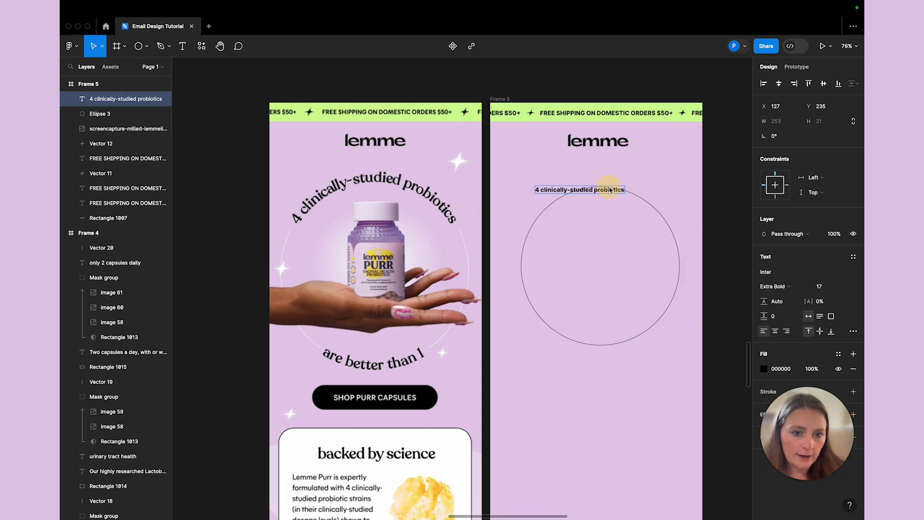
pyautogui.doubleClick(614, 191)
pyautogui.click(770, 272)
pyautogui.write('reco')
pyautogui.click(674, 309)
pyautogui.click(821, 286)
pyautogui.write('28')
pyautogui.press('Return')
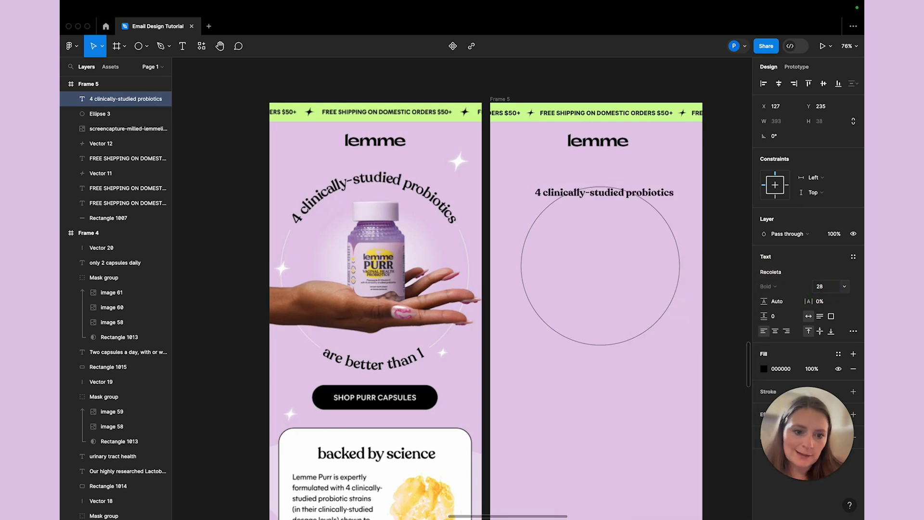
pyautogui.click(691, 246)
pyautogui.moveTo(656, 195); pyautogui.dragTo(413, 182)
# Resize the heading to 30, move it into Frame 5, and tighten its letter spacing.
pyautogui.click(820, 228)
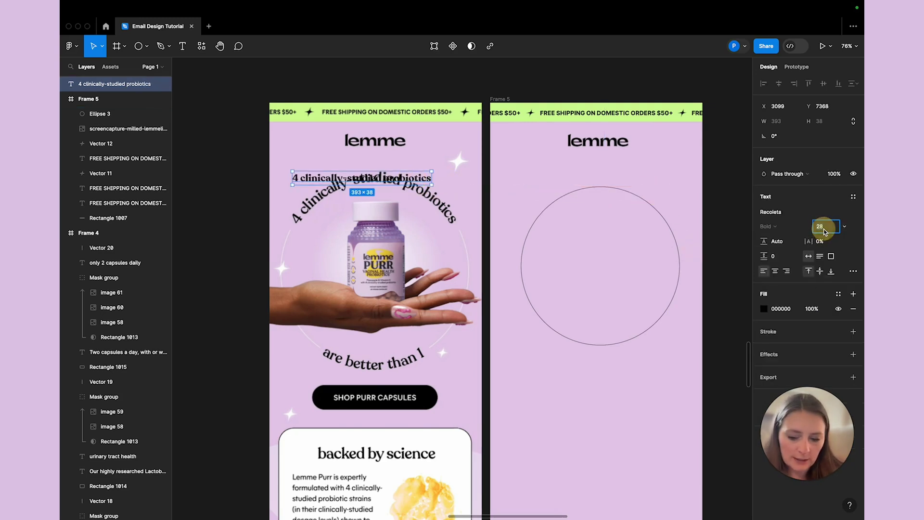
pyautogui.write('30')
pyautogui.press('Return')
pyautogui.moveTo(423, 178); pyautogui.dragTo(658, 175)
pyautogui.hscroll(1, 658, 174)
pyautogui.scroll(-1, 658, 174)
pyautogui.moveTo(811, 303); pyautogui.dragTo(810, 305)
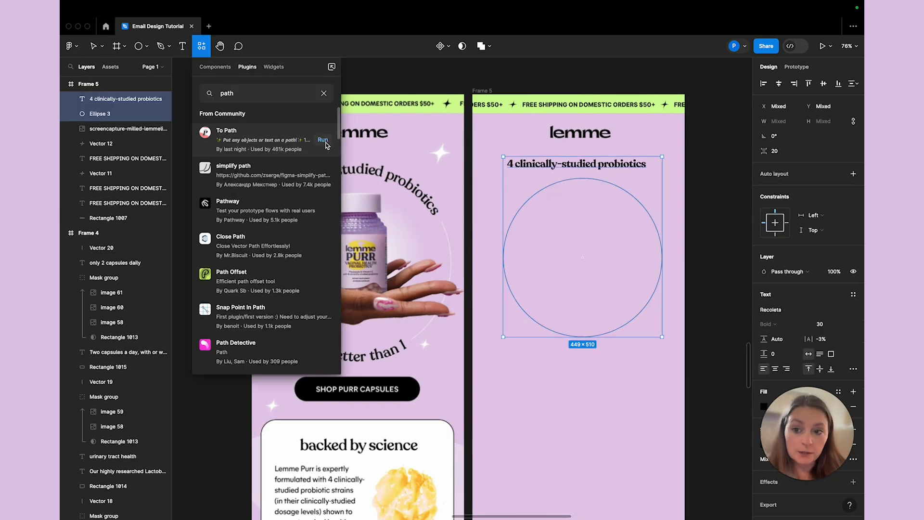
# Wrap the heading along the circle with the To Path plugin's Link.
pyautogui.click(323, 140)
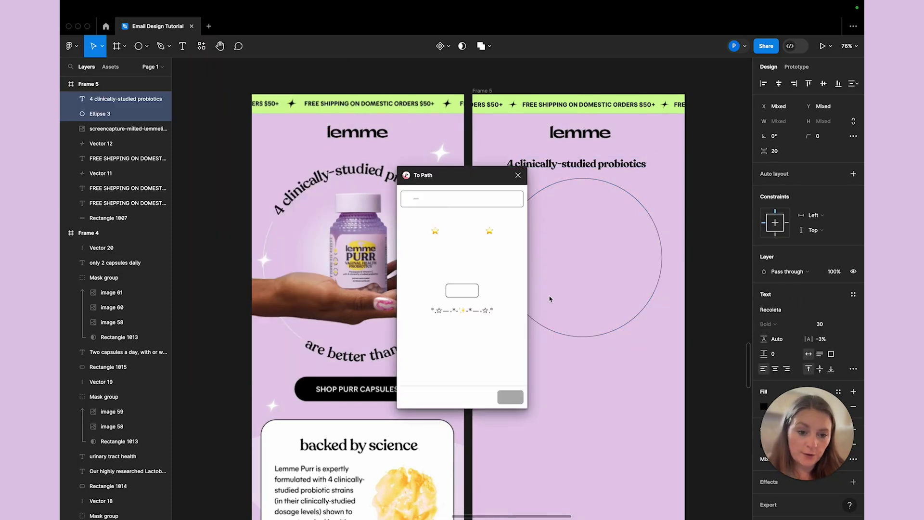
pyautogui.click(609, 165)
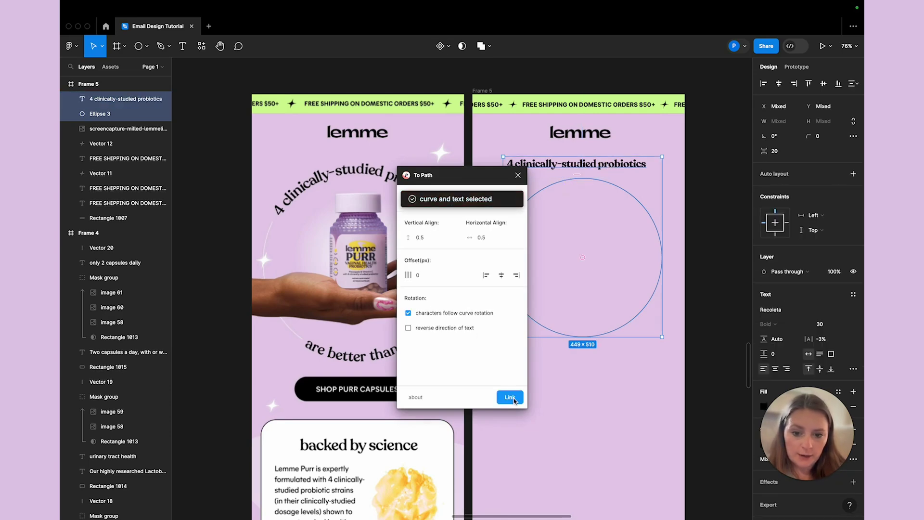
pyautogui.click(511, 398)
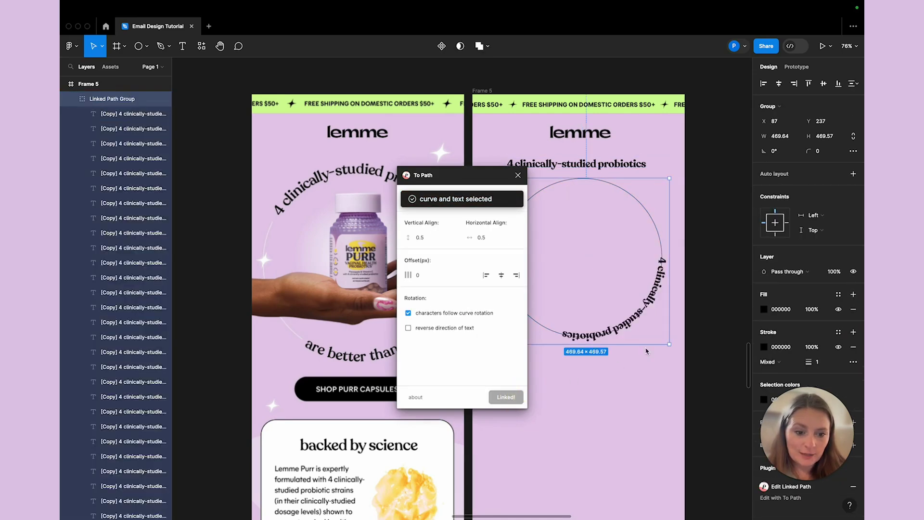
# Rotate the curved text group to about 140° and delete the straight headline.
pyautogui.click(518, 175)
pyautogui.click(652, 243)
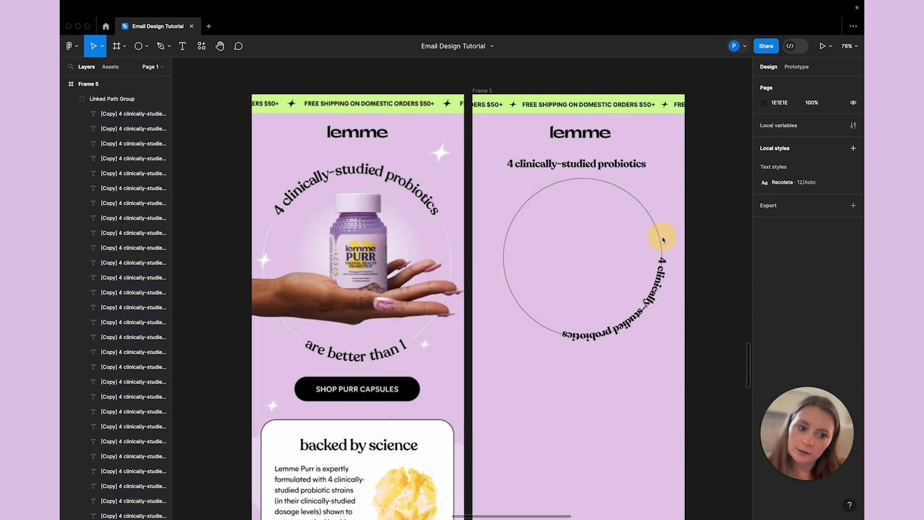
pyautogui.click(662, 240)
pyautogui.moveTo(502, 353); pyautogui.dragTo(702, 240)
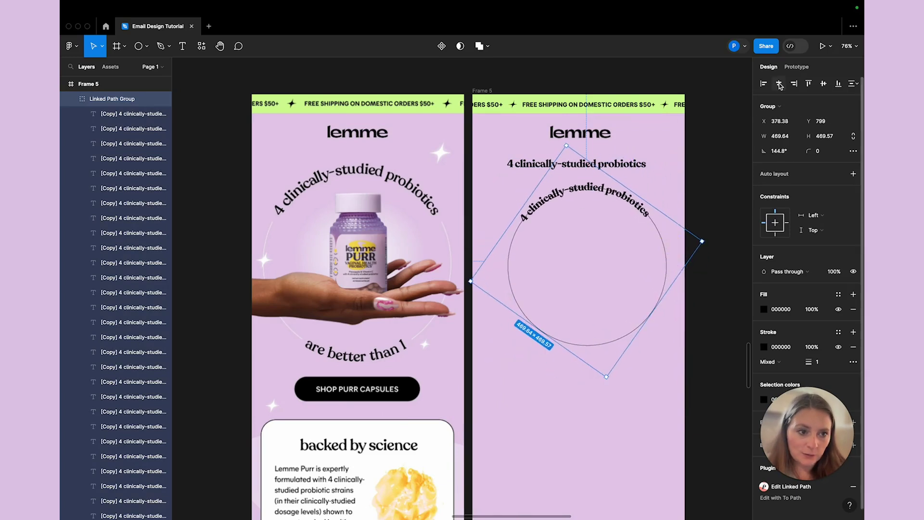
pyautogui.click(620, 168)
pyautogui.press('Delete')
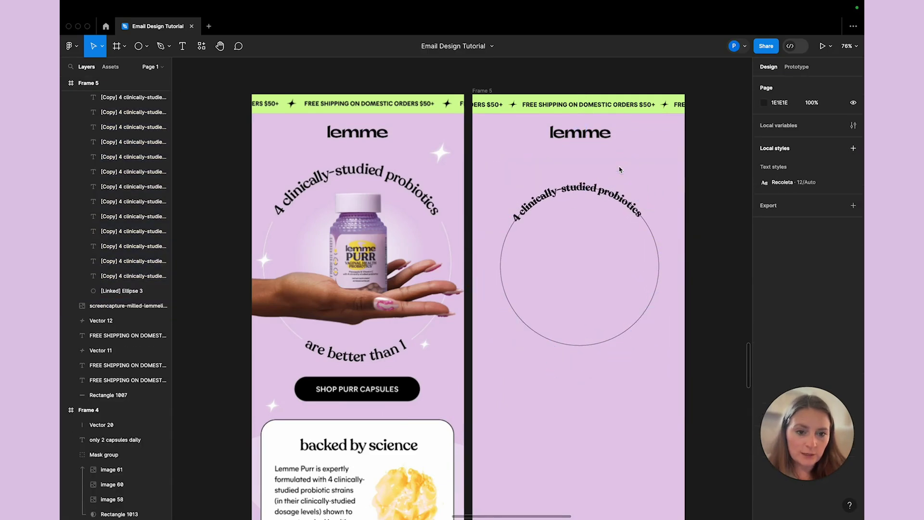
# Remove the circle's stroke and align the curved text level on the centre line.
pyautogui.click(627, 209)
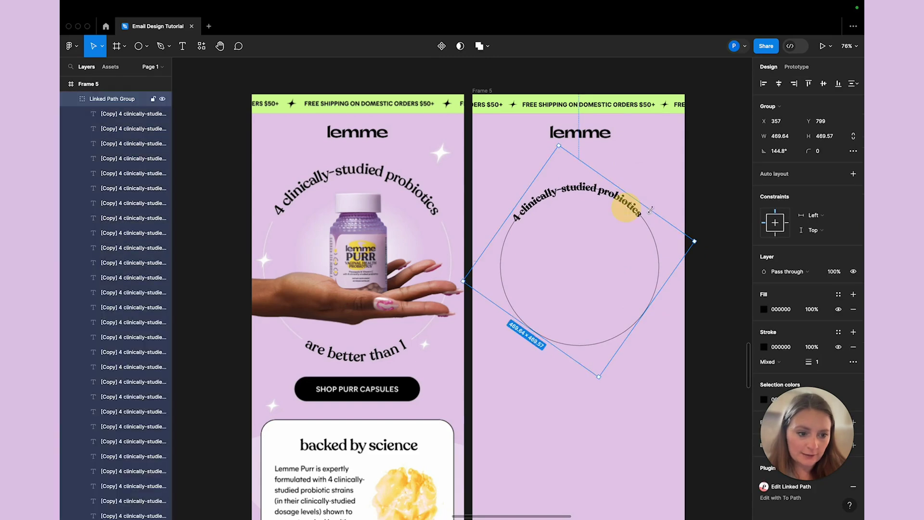
pyautogui.click(853, 347)
pyautogui.moveTo(638, 213); pyautogui.dragTo(637, 208)
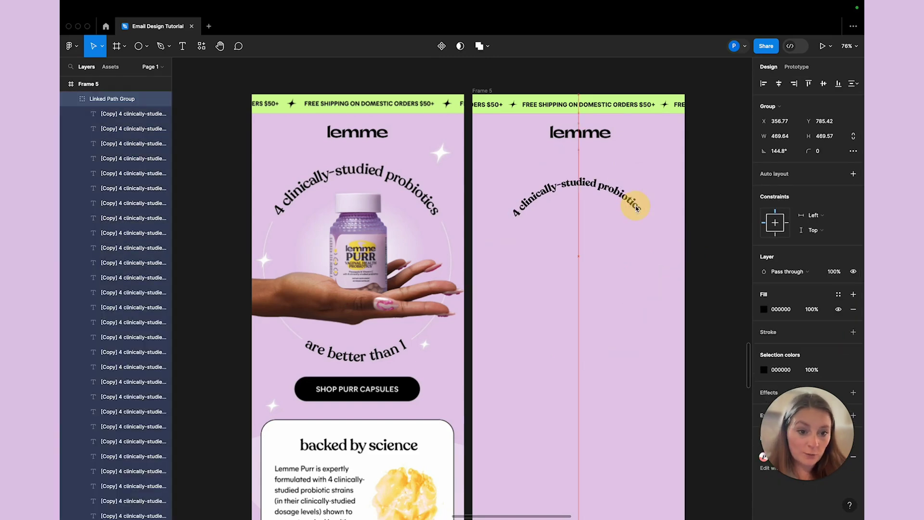
pyautogui.moveTo(601, 376); pyautogui.dragTo(596, 415)
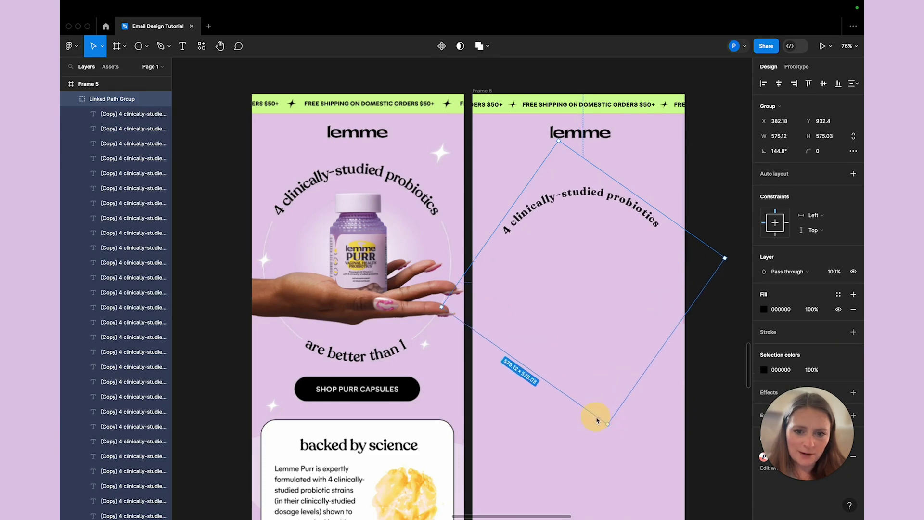
pyautogui.hotkey('ctrl', 'z')
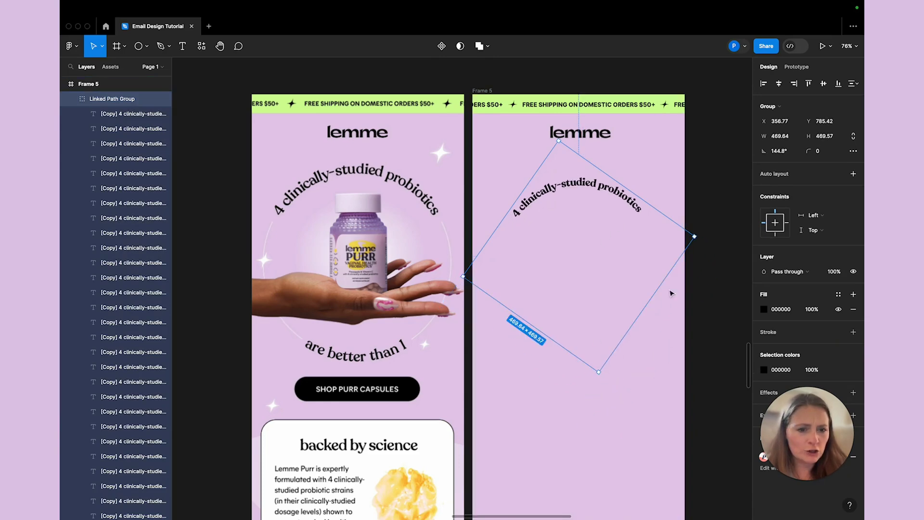
pyautogui.moveTo(602, 382); pyautogui.dragTo(592, 383)
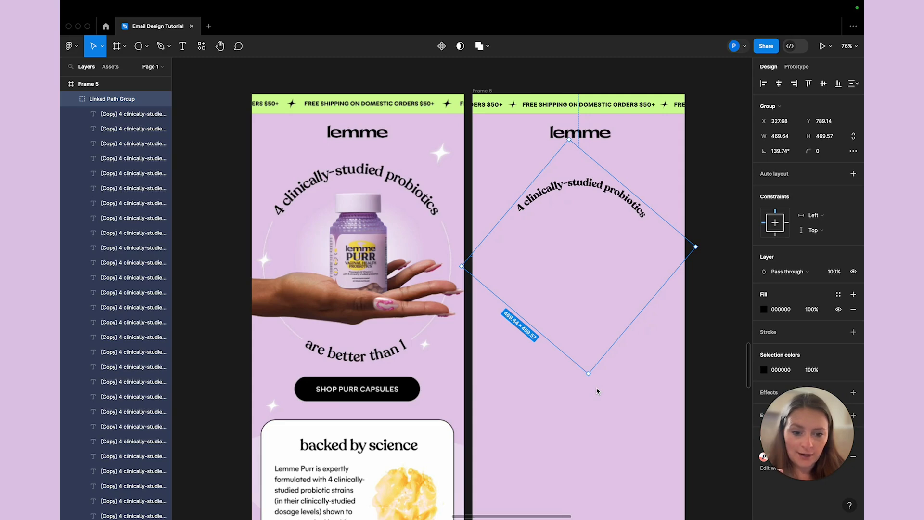
pyautogui.click(604, 402)
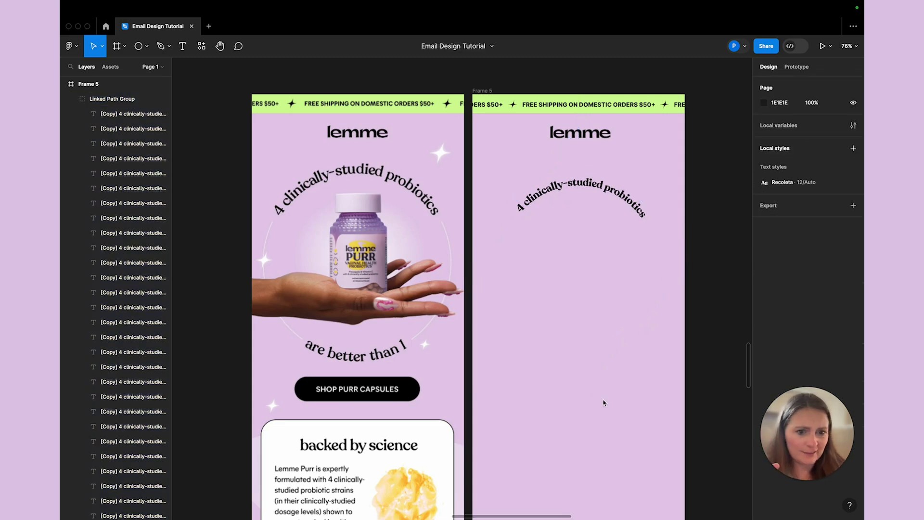
# Inspect the hero's product photo, curved text groups, white ring and lilac Ellipse 2 by selecting each.
pyautogui.click(604, 403)
pyautogui.hscroll(5, 481, 322)
pyautogui.scroll(-2, 481, 322)
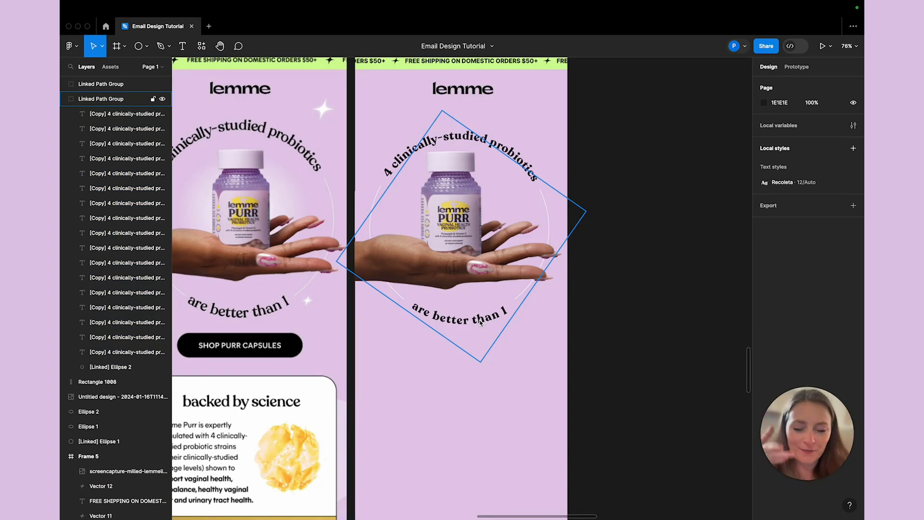
pyautogui.click(455, 318)
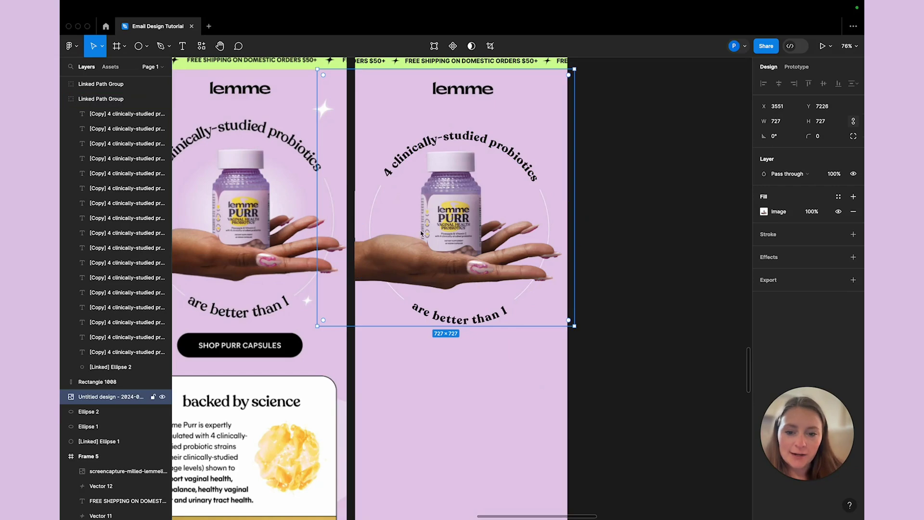
pyautogui.click(447, 360)
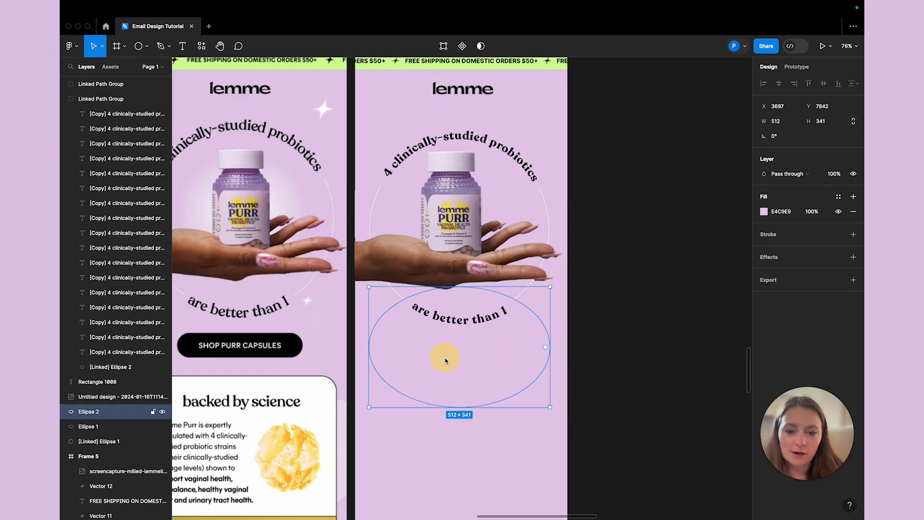
pyautogui.click(524, 297)
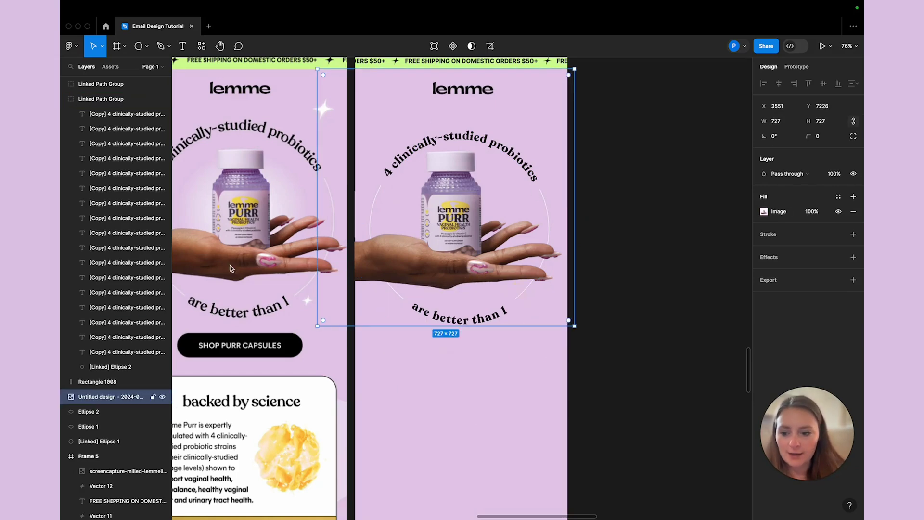
pyautogui.click(68, 101)
pyautogui.click(64, 99)
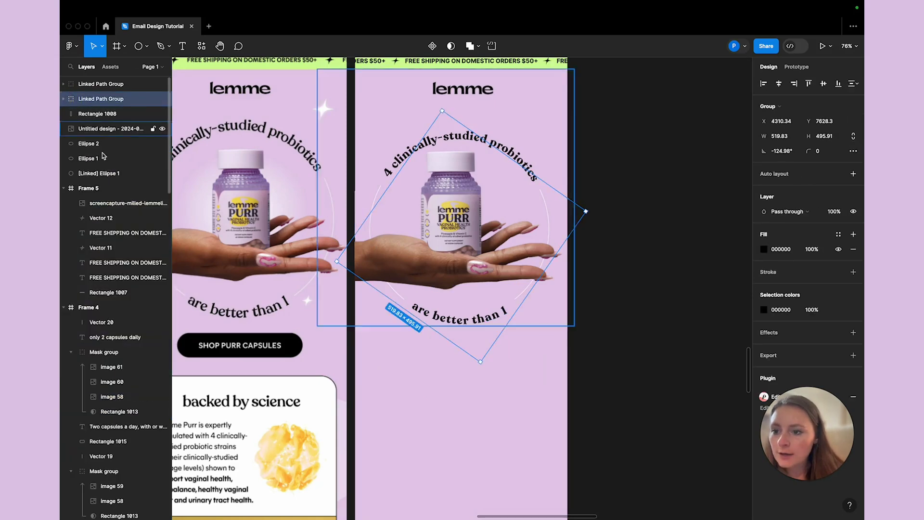
pyautogui.click(98, 173)
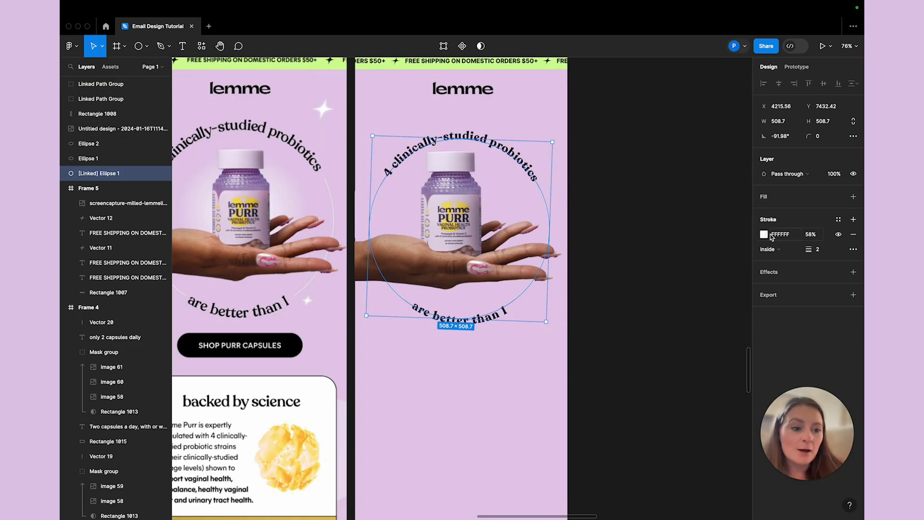
pyautogui.click(602, 296)
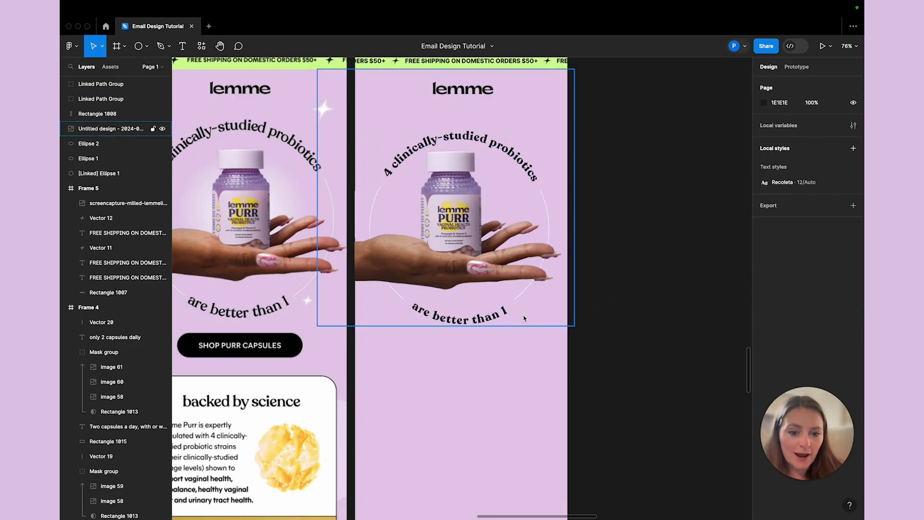
pyautogui.click(505, 343)
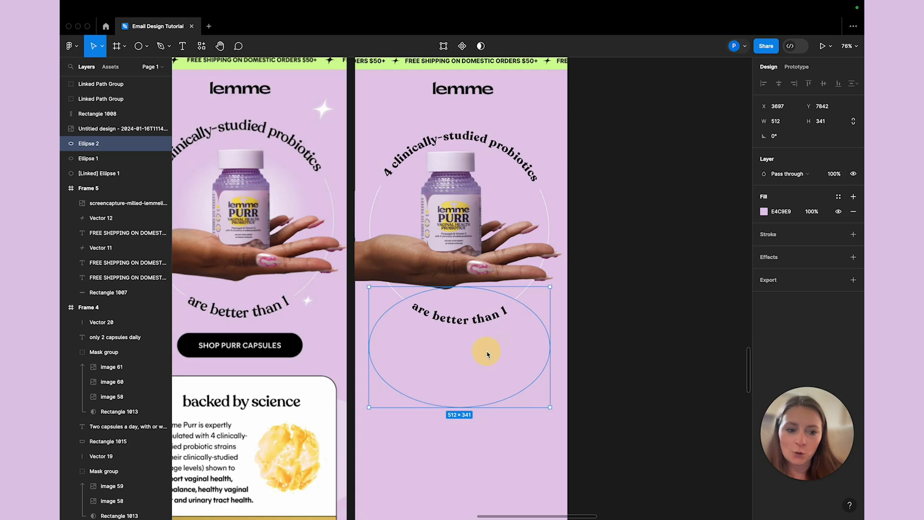
# Nudge the lilac Ellipse 2 slightly left beneath the bottom curved text.
pyautogui.moveTo(491, 355); pyautogui.dragTo(501, 448)
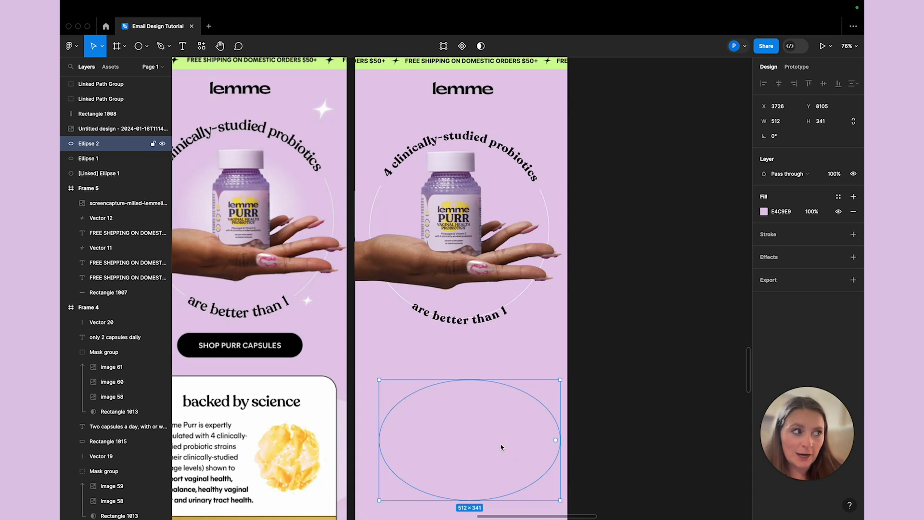
pyautogui.press('super+z')
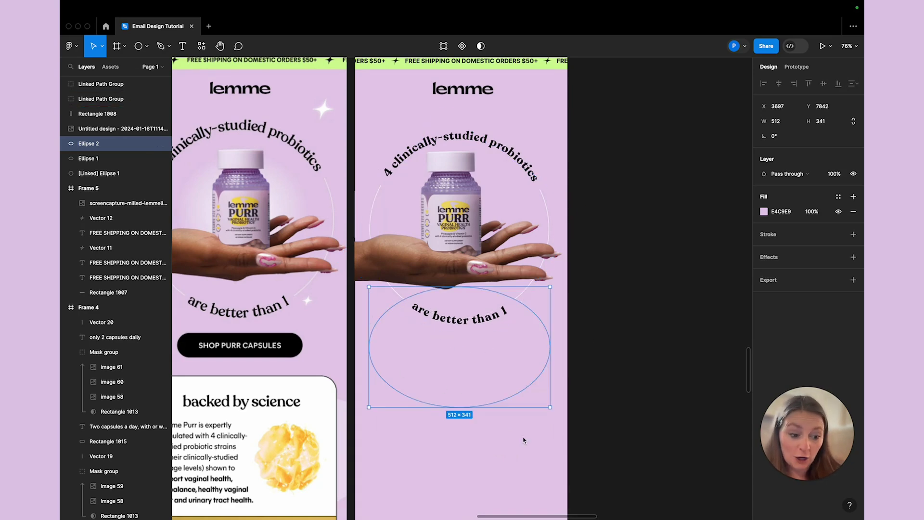
pyautogui.moveTo(519, 355)
pyautogui.mouseDown()
pyautogui.moveTo(523, 322)
pyautogui.moveTo(504, 327)
pyautogui.moveTo(506, 350)
pyautogui.mouseUp()
pyautogui.click(572, 304)
pyautogui.click(482, 364)
pyautogui.click(611, 375)
pyautogui.click(509, 374)
pyautogui.click(610, 392)
pyautogui.click(497, 367)
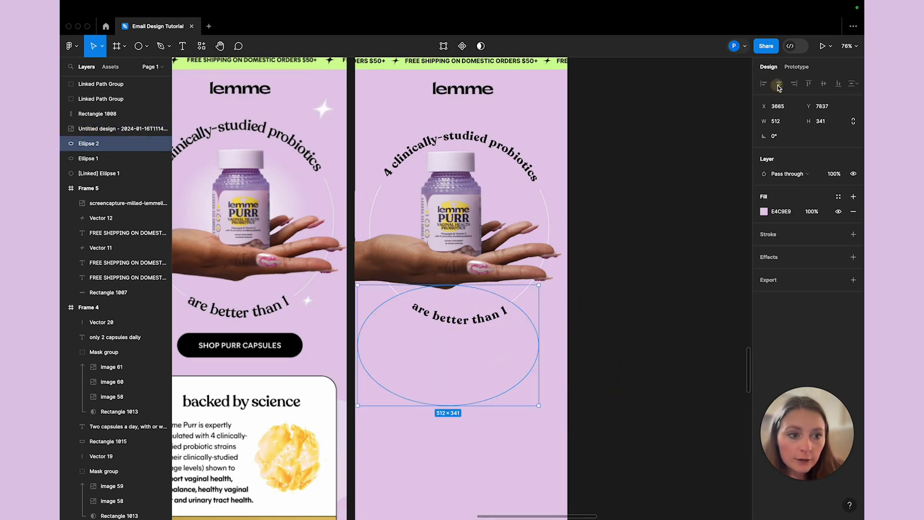
# Move the seven hero layers, including both curved texts and Rectangle 1008, into Frame 5.
pyautogui.moveTo(115, 143); pyautogui.dragTo(103, 203)
pyautogui.press('super+z')
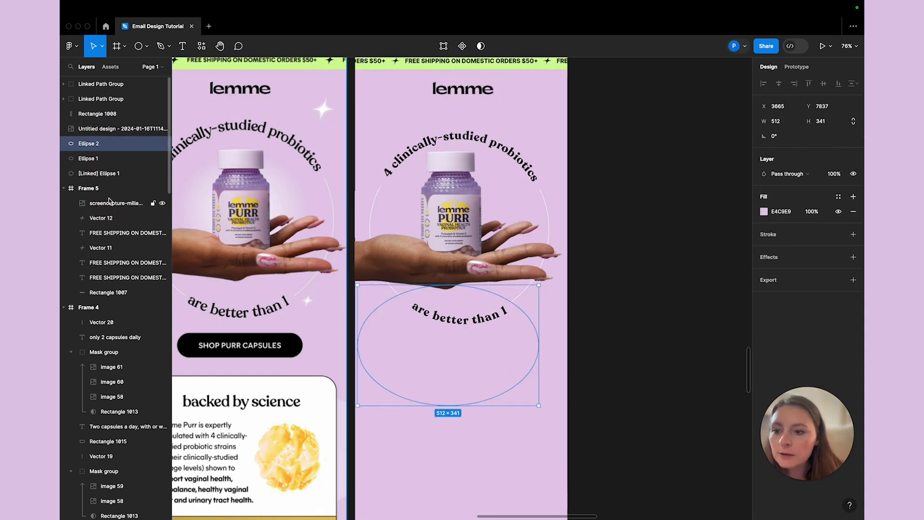
pyautogui.keyDown('shift'); pyautogui.click(99, 173); pyautogui.keyUp('shift')
pyautogui.keyDown('shift'); pyautogui.click(94, 129); pyautogui.keyUp('shift')
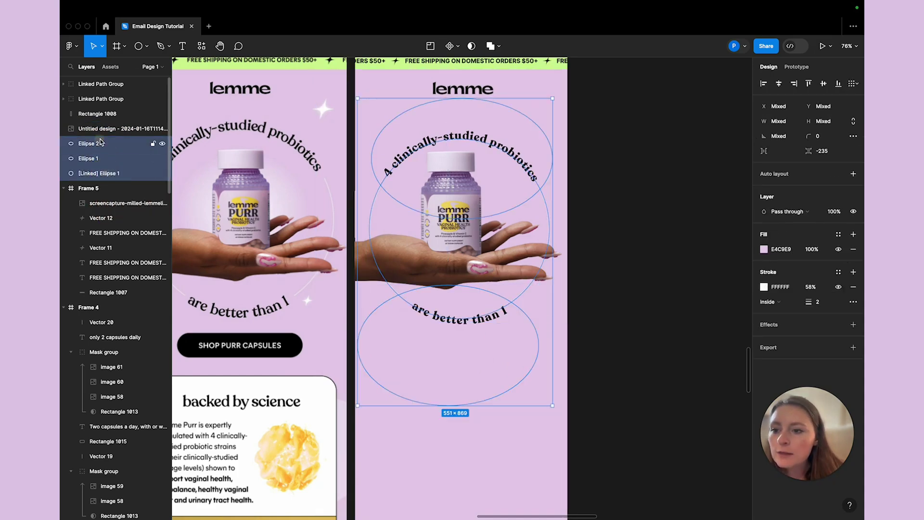
pyautogui.keyDown('shift'); pyautogui.click(96, 114); pyautogui.keyUp('shift')
pyautogui.keyDown('shift'); pyautogui.click(97, 98); pyautogui.keyUp('shift')
pyautogui.keyDown('shift'); pyautogui.click(91, 84); pyautogui.keyUp('shift')
pyautogui.moveTo(102, 149); pyautogui.dragTo(99, 206)
# Check the lilac ellipse and product image now sit correctly inside Frame 5.
pyautogui.click(620, 289)
pyautogui.click(515, 355)
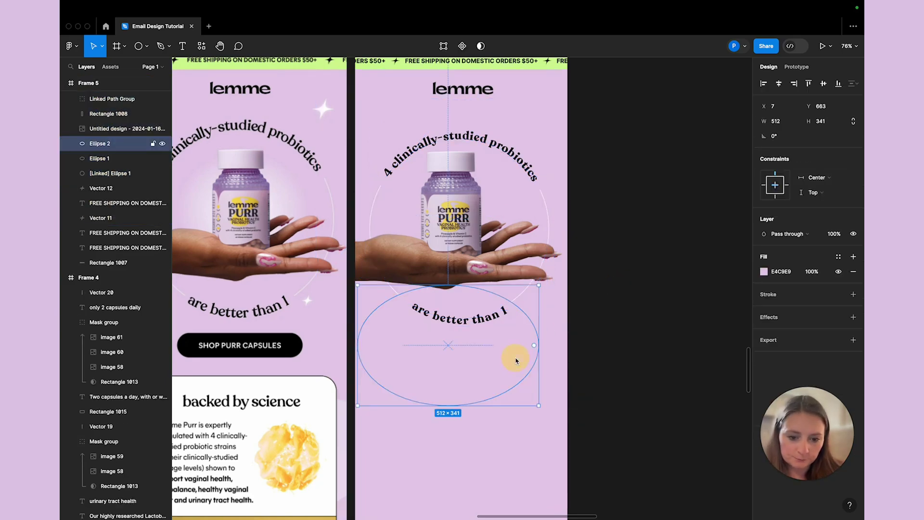
pyautogui.press('Escape')
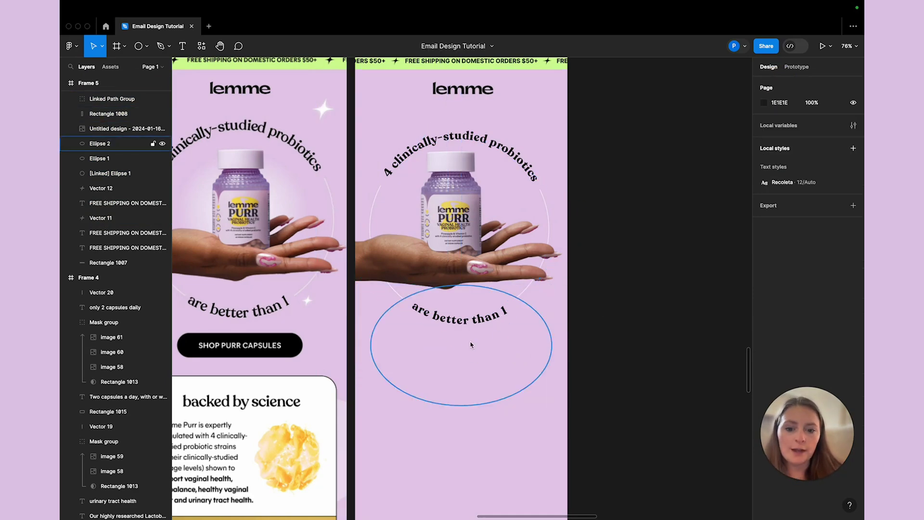
pyautogui.scroll(5, 417, 326)
pyautogui.click(423, 339)
pyautogui.click(427, 386)
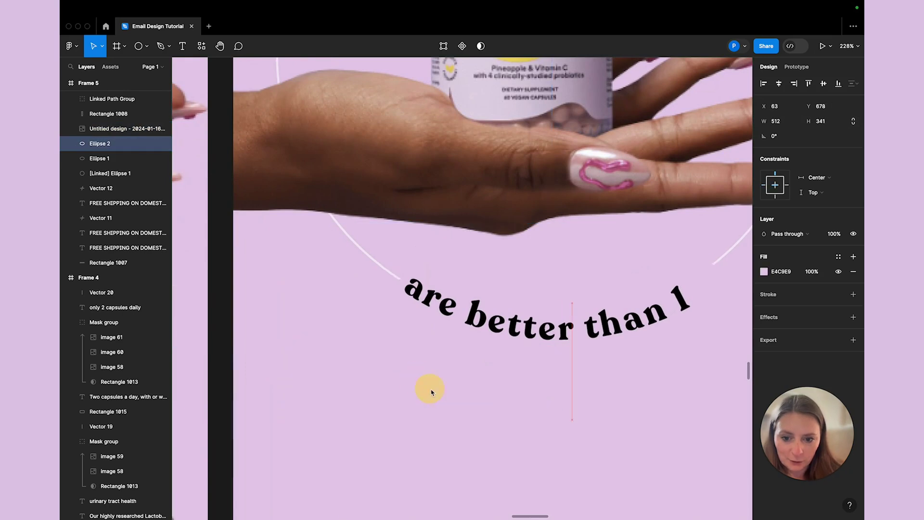
pyautogui.click(410, 361)
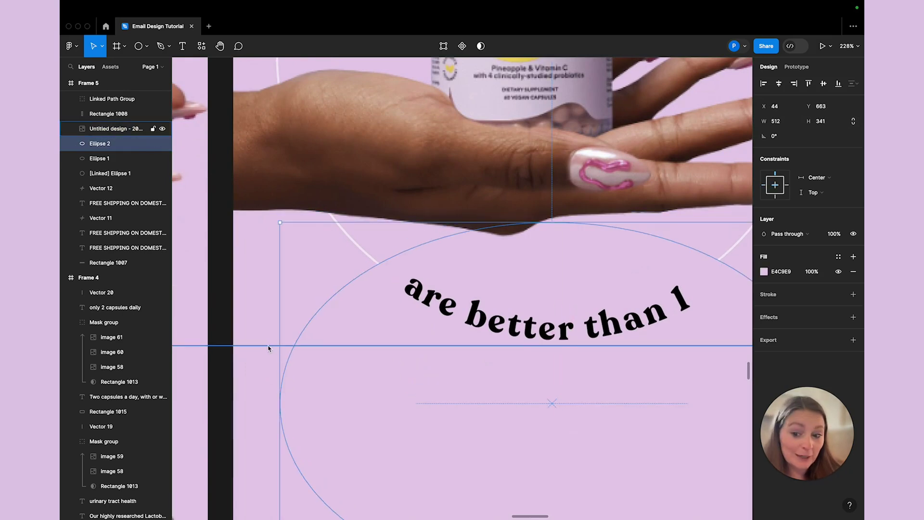
pyautogui.click(265, 345)
pyautogui.scroll(-4, 265, 344)
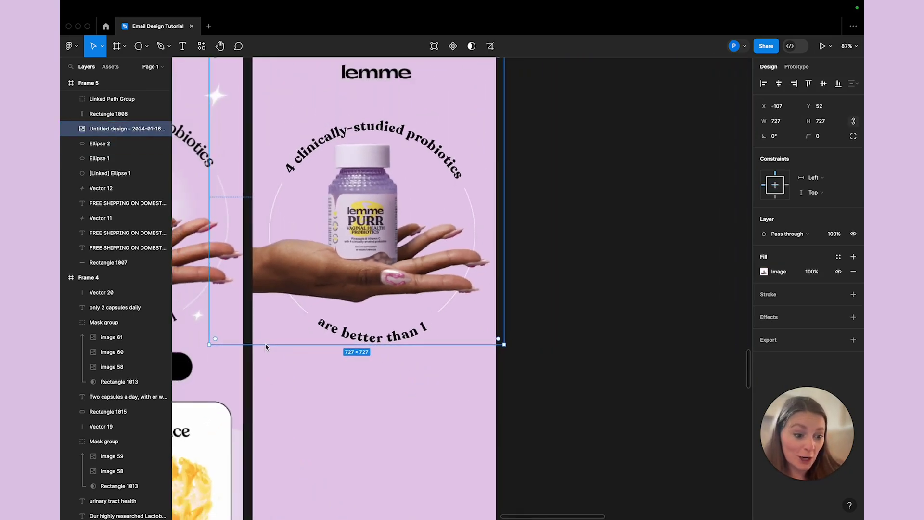
pyautogui.hscroll(-5, 486, 355)
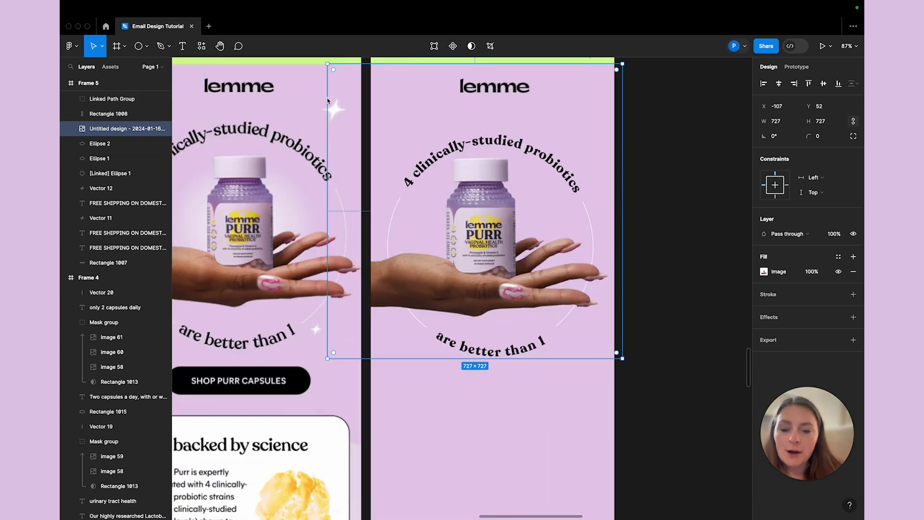
pyautogui.click(657, 190)
pyautogui.scroll(3, 645, 185)
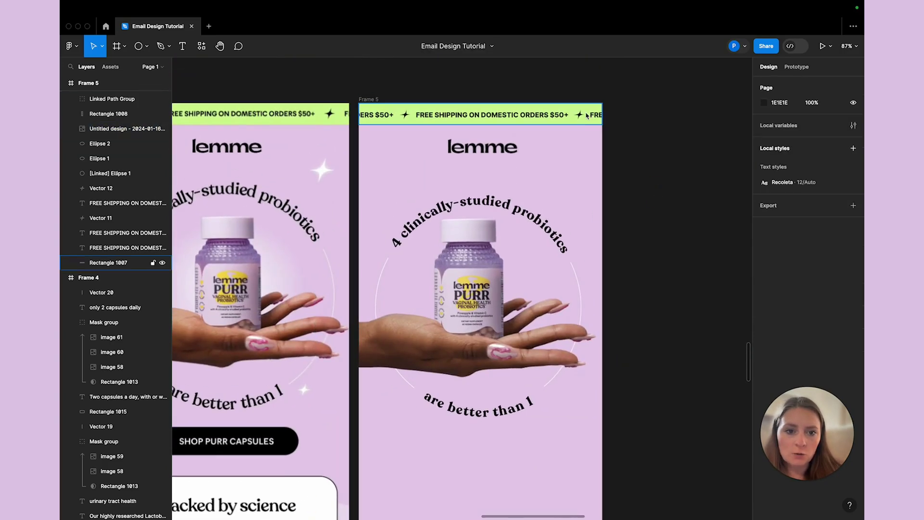
# Enlarge the small star Vector 13 proportionally and layer it above the hero image.
pyautogui.click(583, 118)
pyautogui.moveTo(580, 117); pyautogui.dragTo(578, 215)
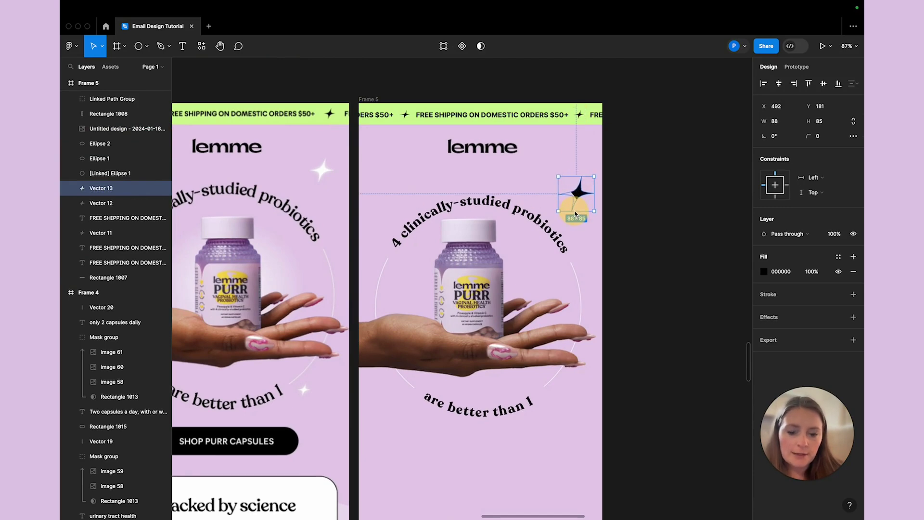
pyautogui.press('super+z')
pyautogui.click(116, 188)
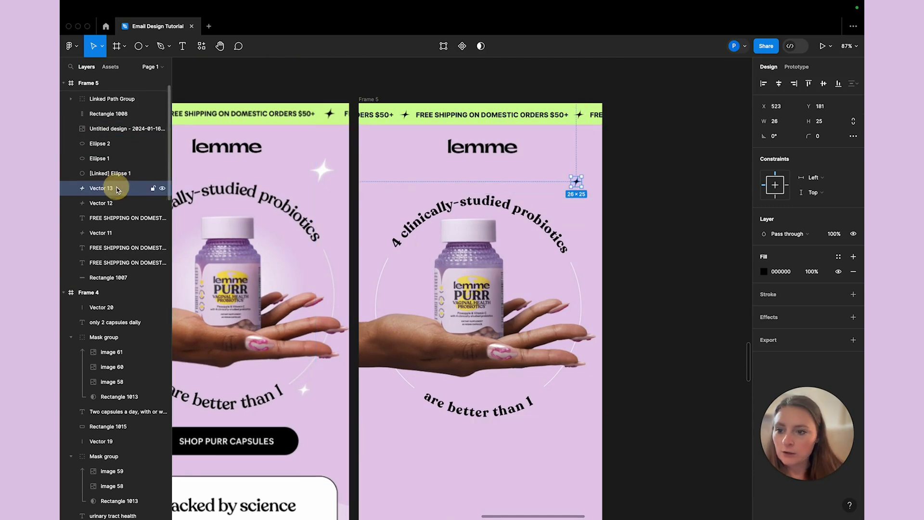
pyautogui.press('super+z')
pyautogui.moveTo(97, 191); pyautogui.dragTo(96, 115)
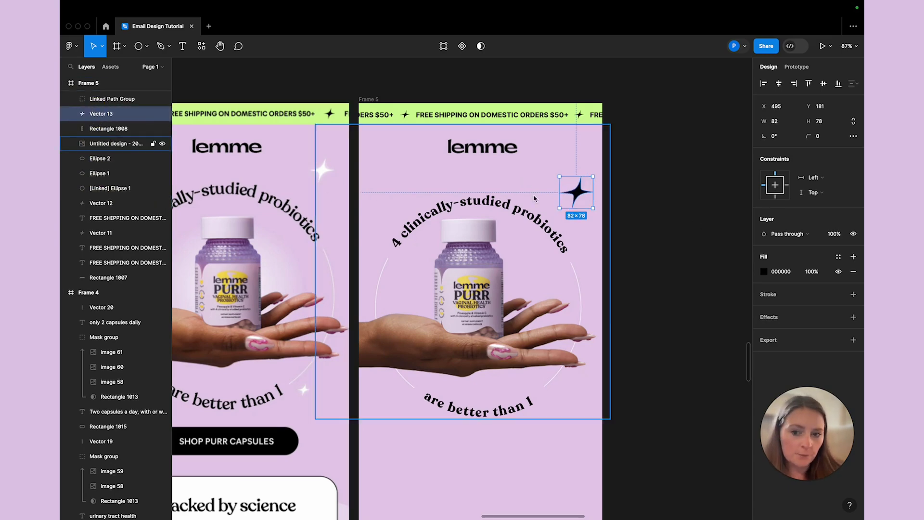
pyautogui.moveTo(573, 196); pyautogui.dragTo(571, 181)
# Set the star's fill to white FFFFFF.
pyautogui.click(764, 272)
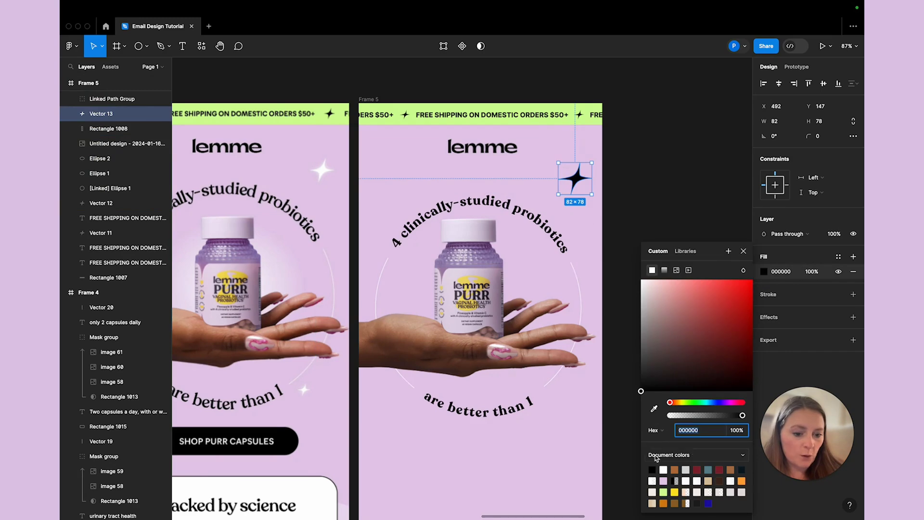
pyautogui.click(663, 470)
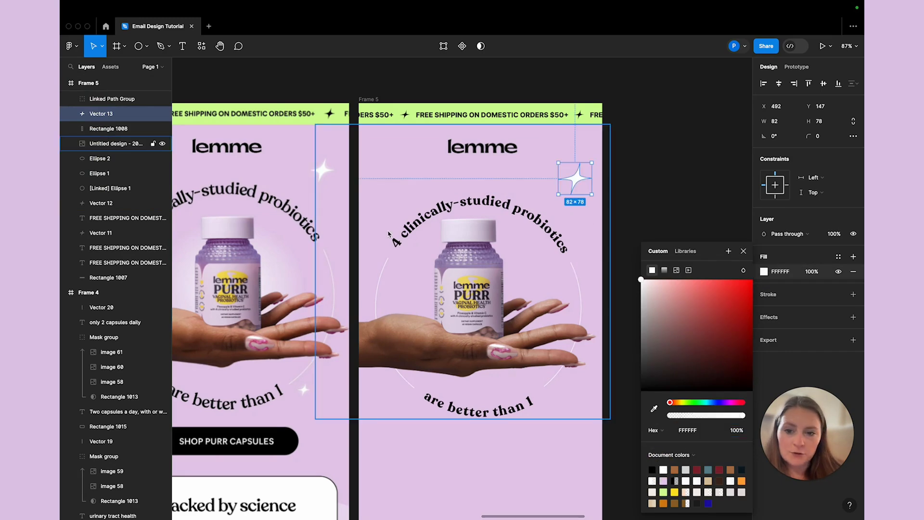
pyautogui.click(639, 198)
pyautogui.click(575, 178)
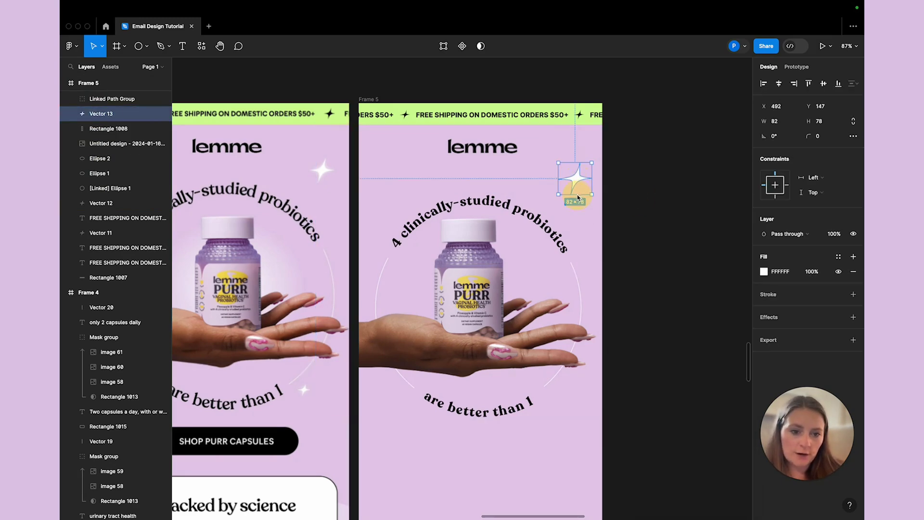
# Add a layer blur effect to the white sparkle.
pyautogui.click(854, 317)
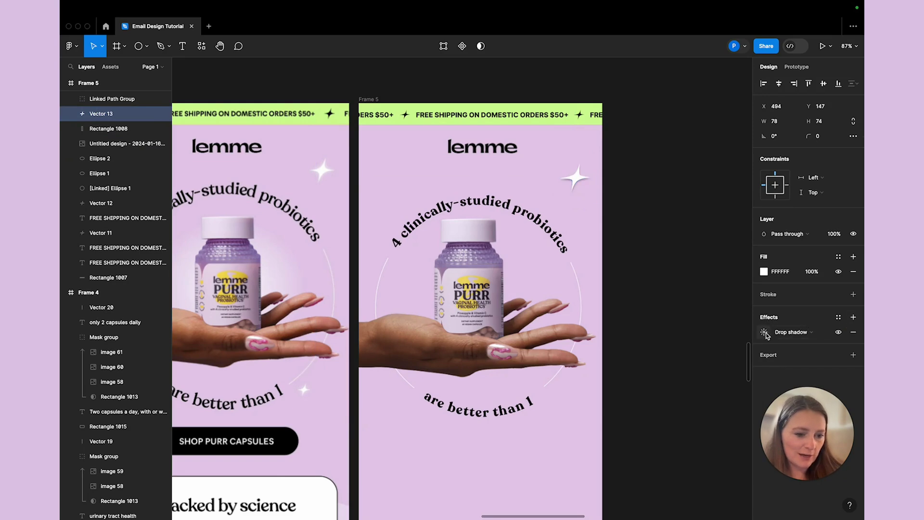
pyautogui.click(786, 336)
pyautogui.click(789, 345)
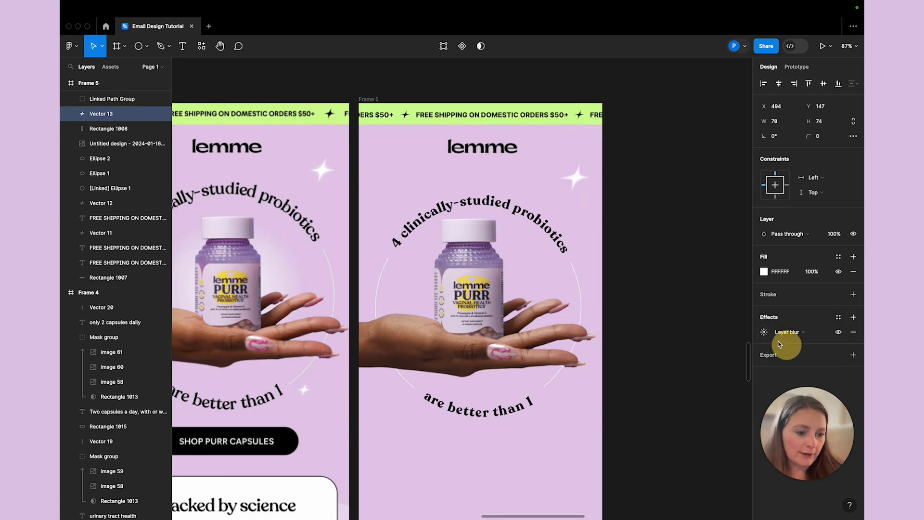
pyautogui.click(764, 332)
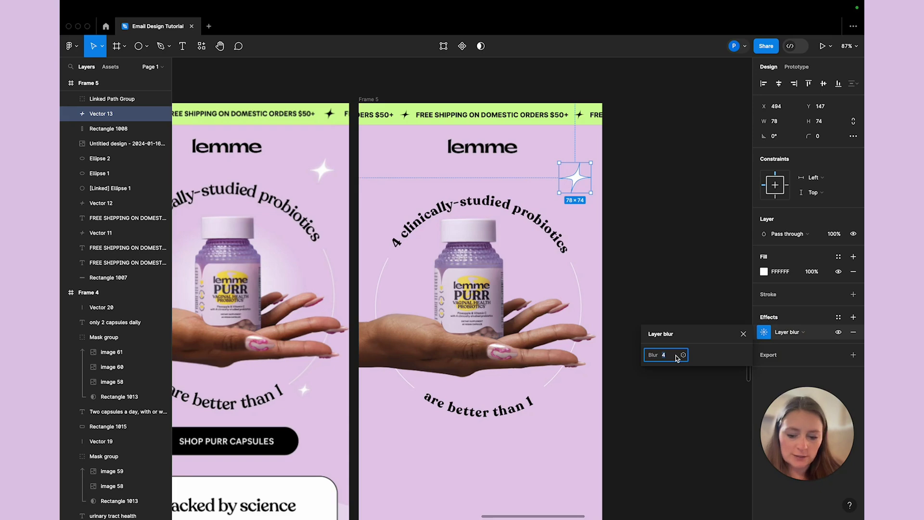
pyautogui.click(590, 236)
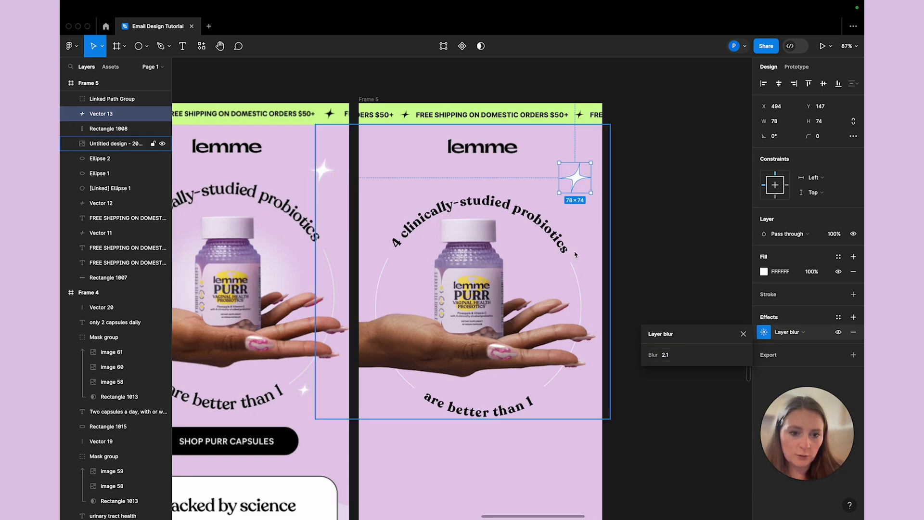
pyautogui.click(651, 244)
pyautogui.click(576, 177)
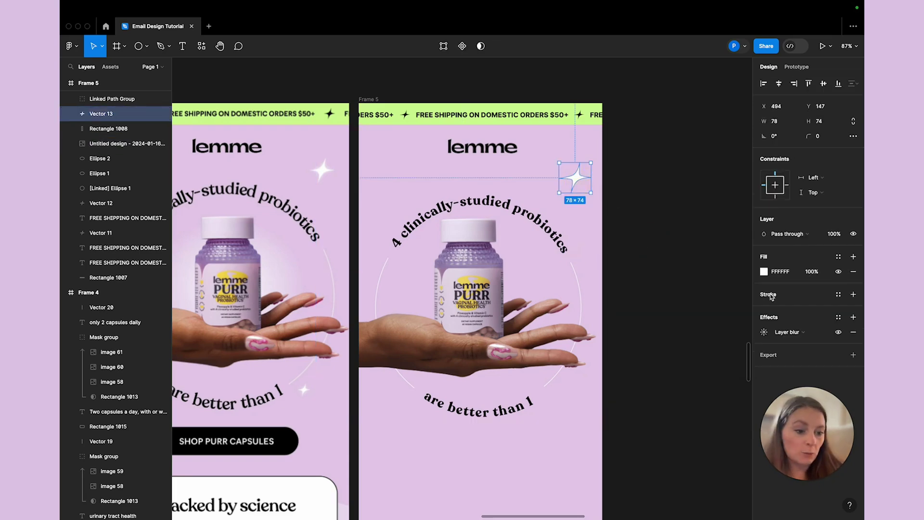
# Add a white drop shadow with 4.9 blur and 35% opacity to the sparkle.
pyautogui.click(852, 319)
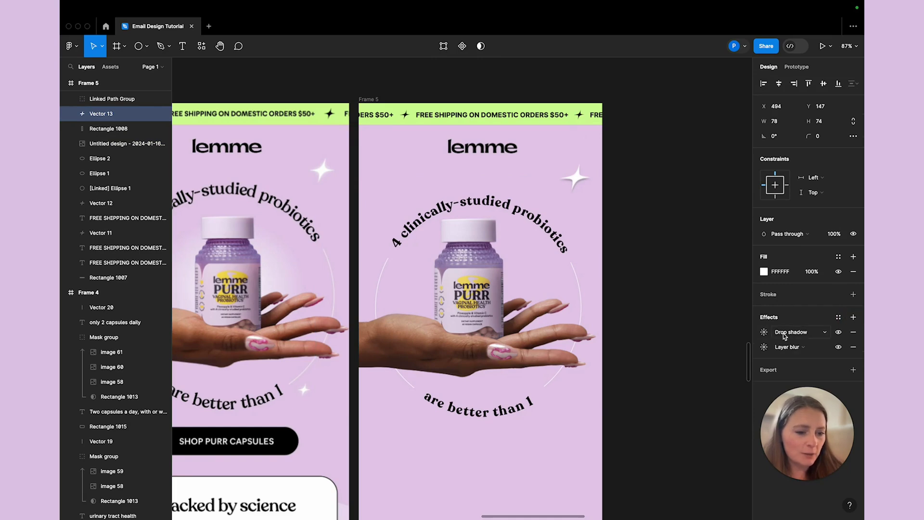
pyautogui.click(764, 332)
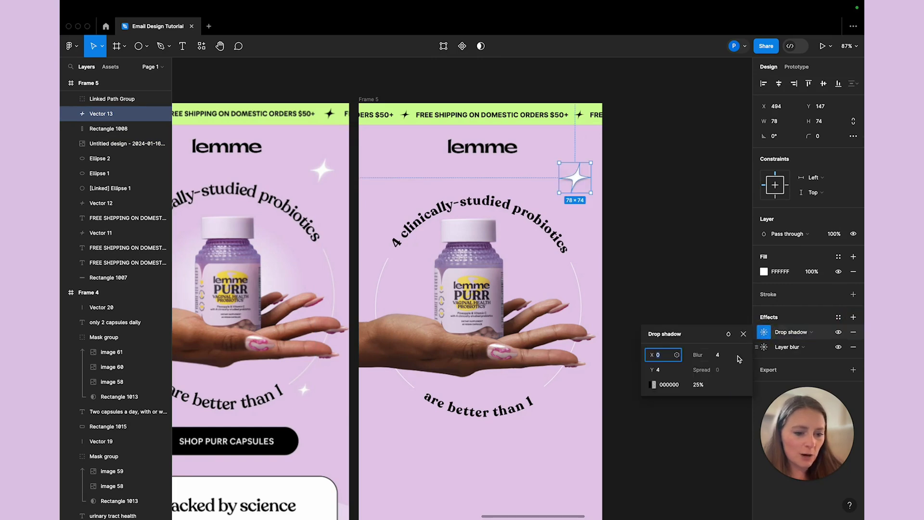
pyautogui.click(653, 385)
pyautogui.moveTo(578, 375); pyautogui.dragTo(529, 279)
pyautogui.moveTo(694, 355); pyautogui.dragTo(698, 356)
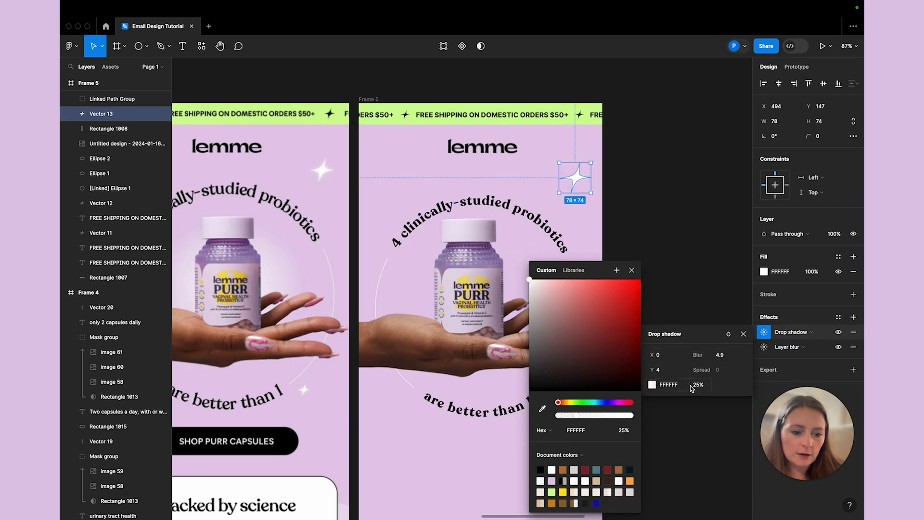
pyautogui.click(698, 385)
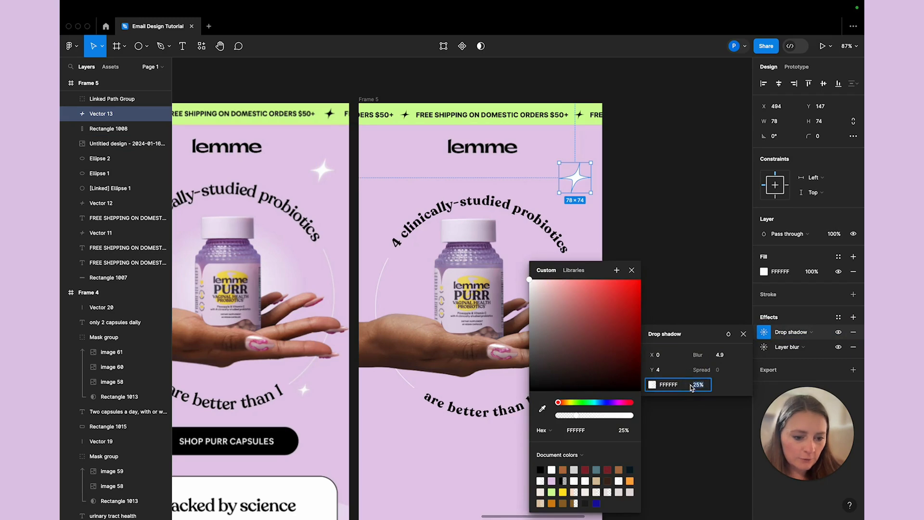
pyautogui.write('35')
pyautogui.press('Return')
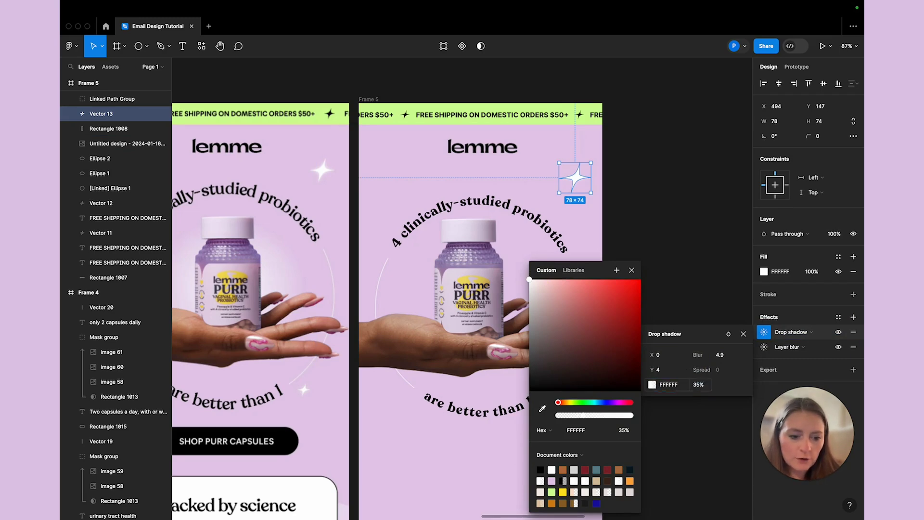
pyautogui.click(691, 241)
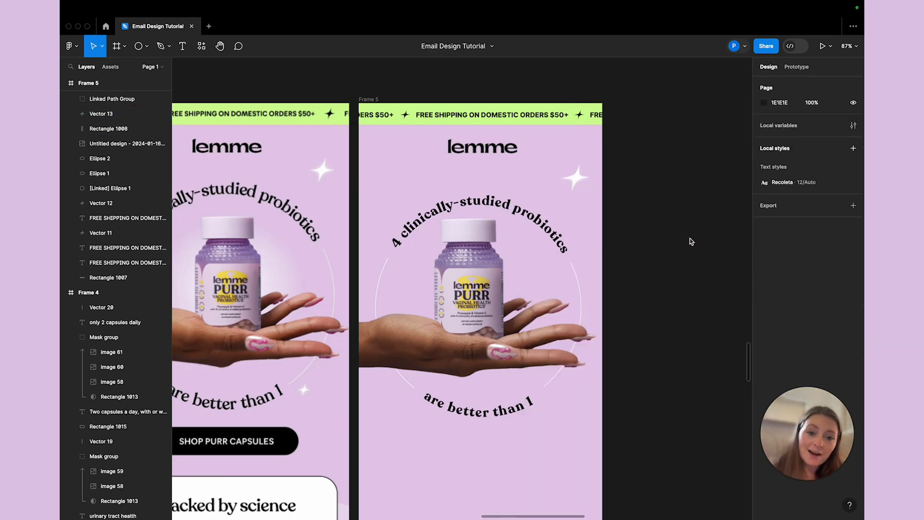
# Duplicate the sparkle into smaller copies below the curved text and beside the bottle.
pyautogui.click(576, 181)
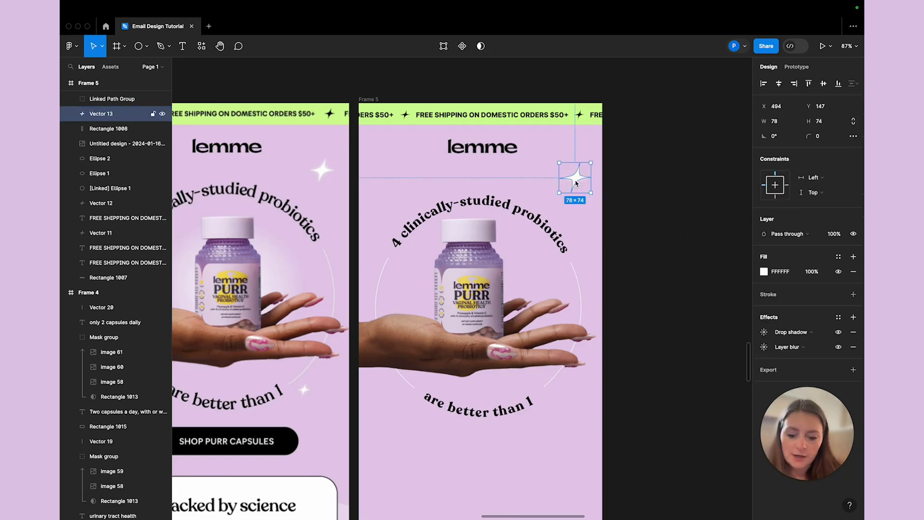
pyautogui.moveTo(577, 183); pyautogui.dragTo(567, 421)
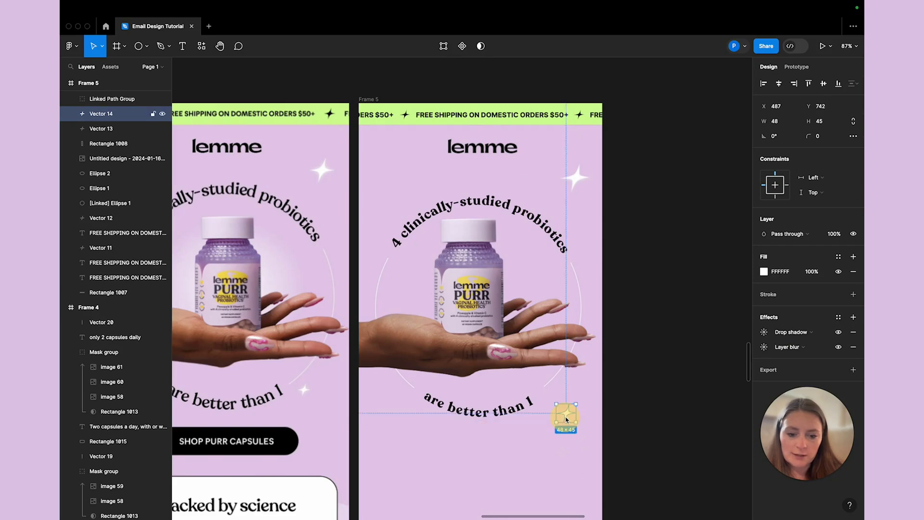
pyautogui.hscroll(-3, 567, 420)
pyautogui.scroll(-2, 567, 420)
pyautogui.hscroll(-1, 568, 420)
pyautogui.moveTo(643, 381); pyautogui.dragTo(464, 419)
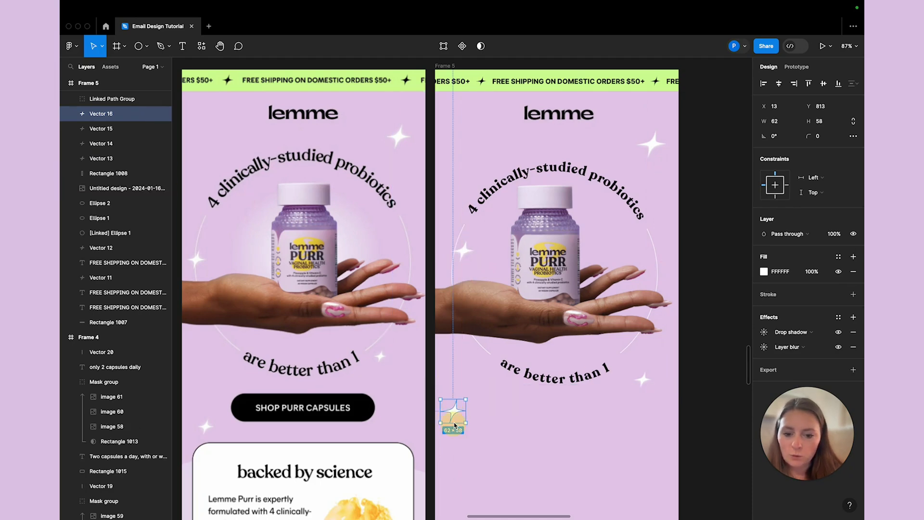
pyautogui.click(461, 454)
pyautogui.scroll(-2, 337, 394)
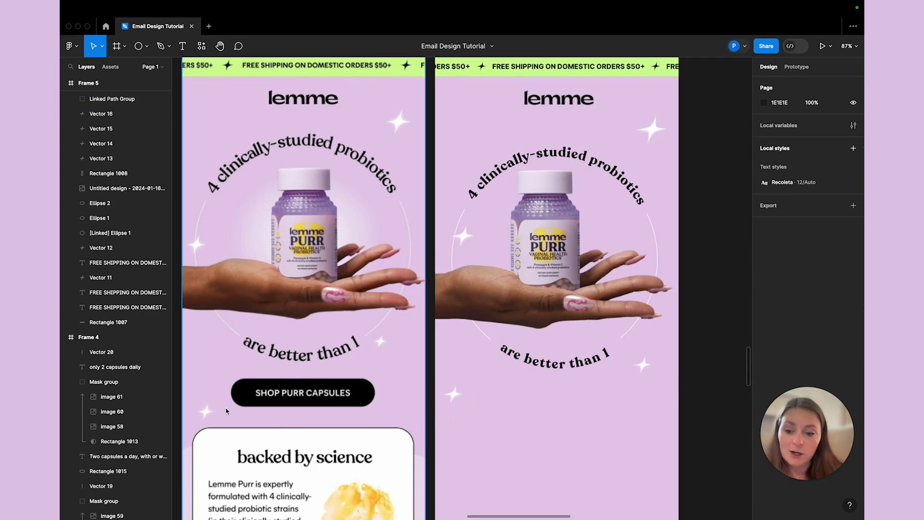
pyautogui.click(139, 47)
# Draw a black 319×72 rectangle with 36 corner radius, centred horizontally below the curved text.
pyautogui.click(149, 51)
pyautogui.click(128, 69)
pyautogui.moveTo(498, 384)
pyautogui.mouseDown()
pyautogui.moveTo(553, 410)
pyautogui.moveTo(628, 414)
pyautogui.mouseUp()
pyautogui.scroll(5, 628, 414)
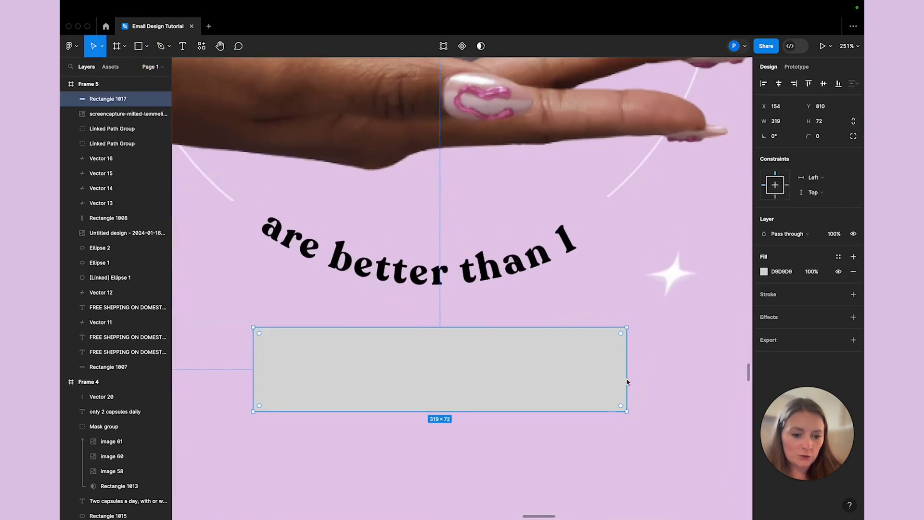
pyautogui.moveTo(623, 336); pyautogui.dragTo(526, 371)
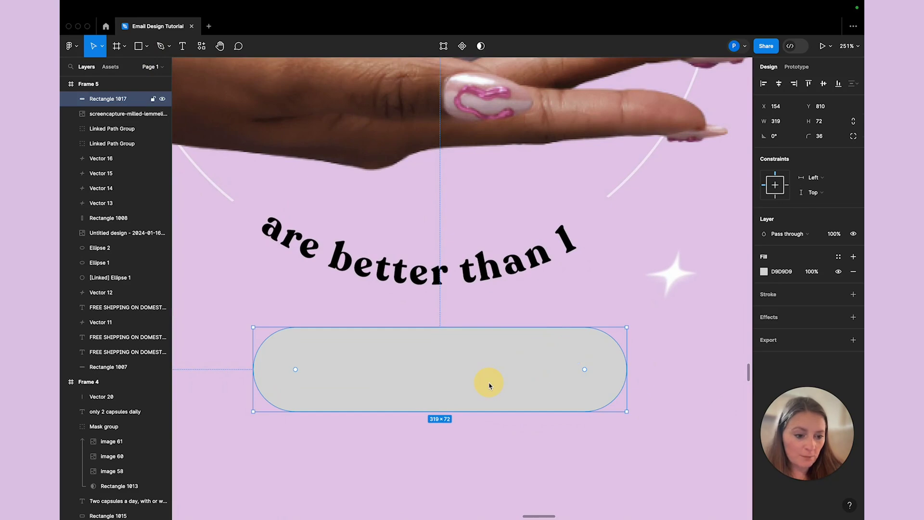
pyautogui.scroll(-5, 557, 375)
pyautogui.scroll(-2, 559, 376)
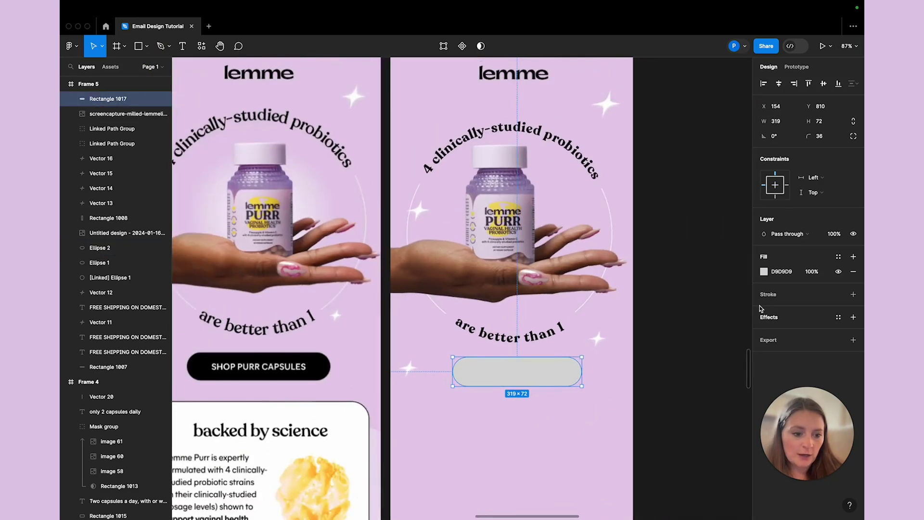
pyautogui.click(764, 272)
pyautogui.click(652, 470)
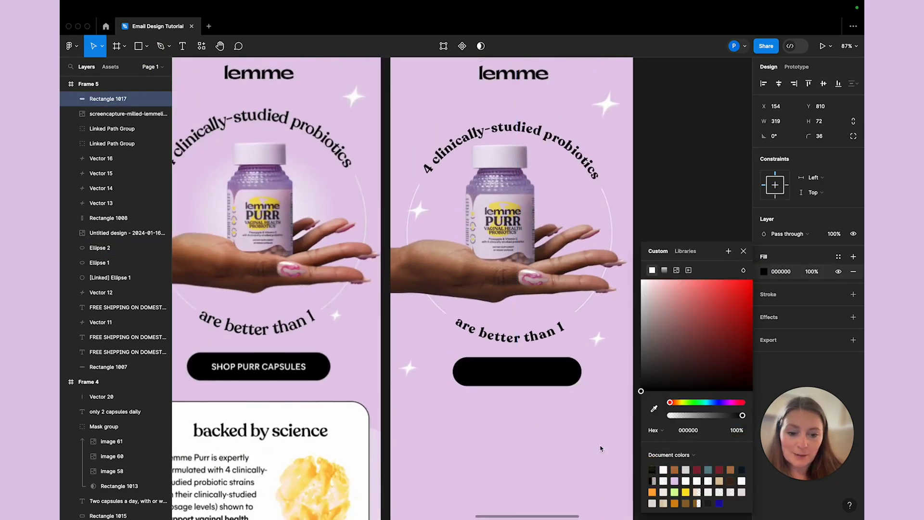
pyautogui.click(780, 84)
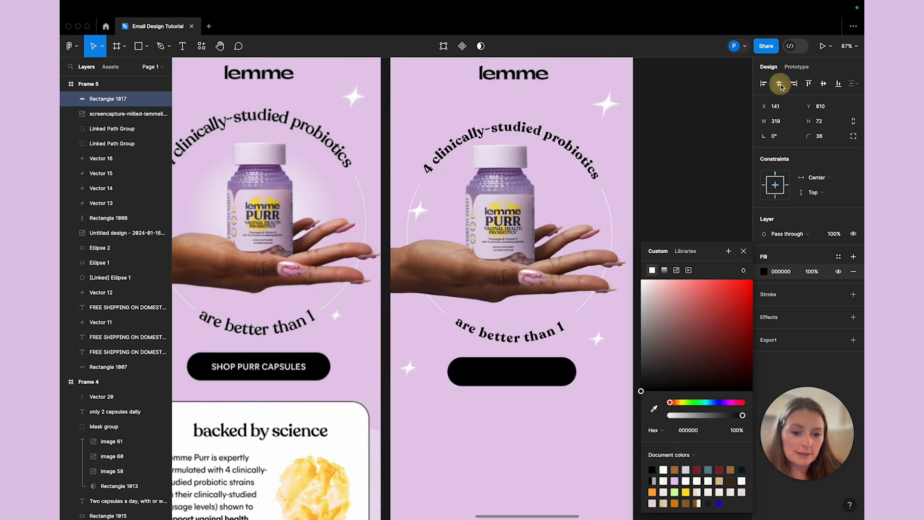
pyautogui.click(541, 442)
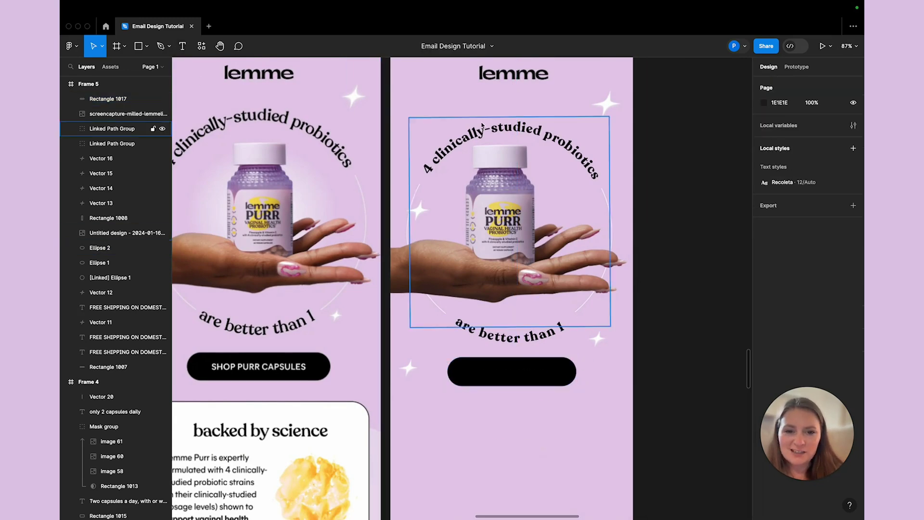
pyautogui.scroll(2, 505, 125)
pyautogui.click(504, 71)
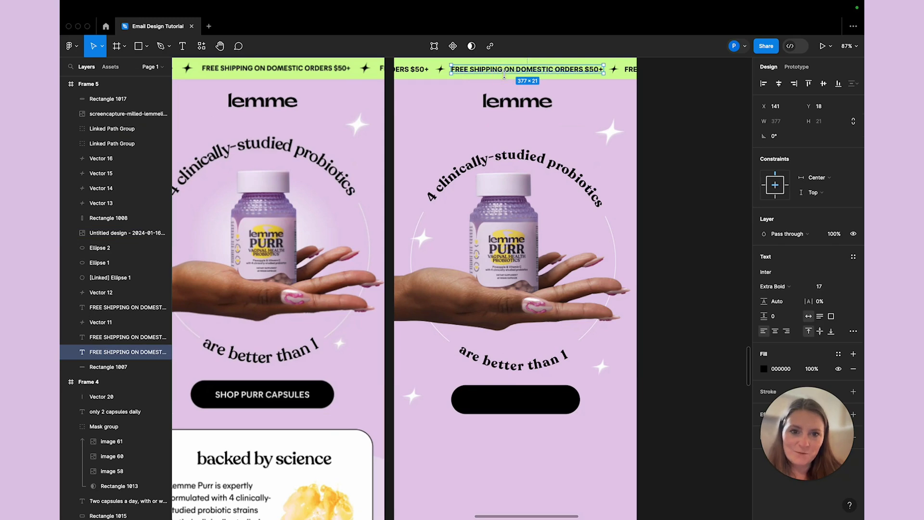
# Duplicate the FREE SHIPPING text into a white bold 'SHOP PURR CAPSULES' label on the pill.
pyautogui.scroll(2, 505, 75)
pyautogui.hotkey('ctrl', 'd')
pyautogui.moveTo(501, 94); pyautogui.dragTo(504, 478)
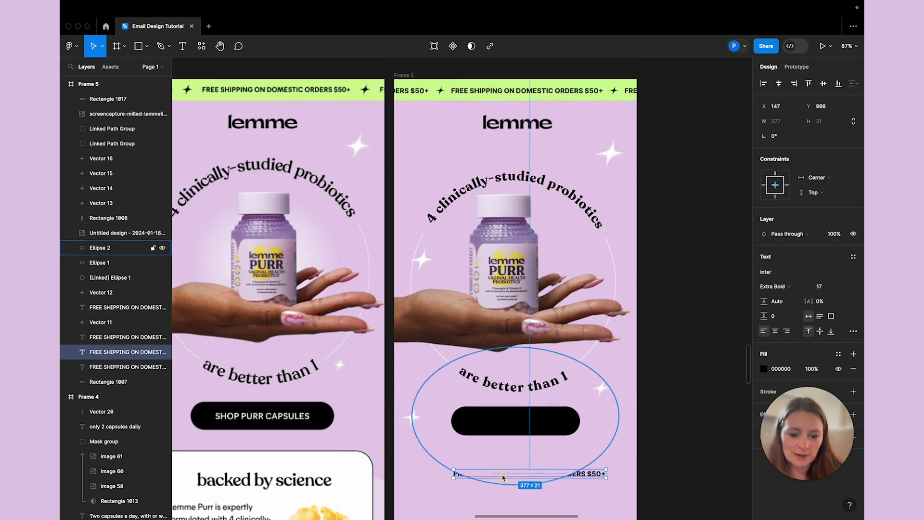
pyautogui.moveTo(100, 356); pyautogui.dragTo(91, 115)
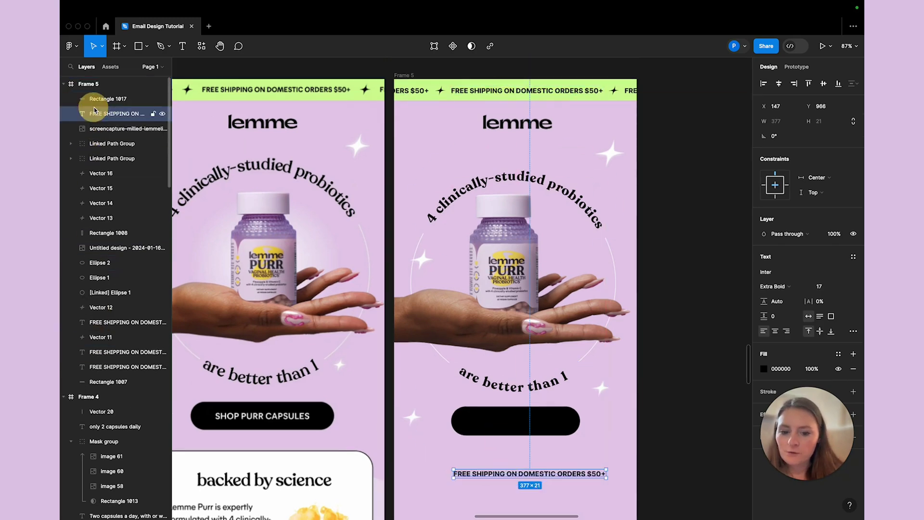
pyautogui.scroll(-2, 413, 382)
pyautogui.hscroll(1, 413, 382)
pyautogui.doubleClick(458, 414)
pyautogui.write('SHOP PURR CAPSULES')
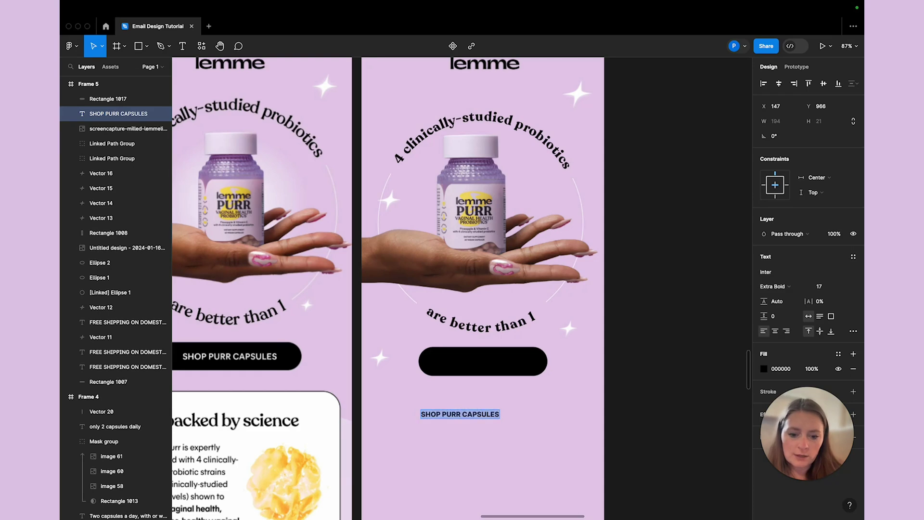
pyautogui.click(764, 368)
pyautogui.moveTo(660, 335); pyautogui.dragTo(626, 253)
pyautogui.click(771, 286)
pyautogui.click(775, 272)
pyautogui.moveTo(481, 410); pyautogui.dragTo(502, 357)
pyautogui.moveTo(124, 111)
pyautogui.mouseDown()
pyautogui.moveTo(115, 159)
pyautogui.moveTo(118, 95)
pyautogui.mouseUp()
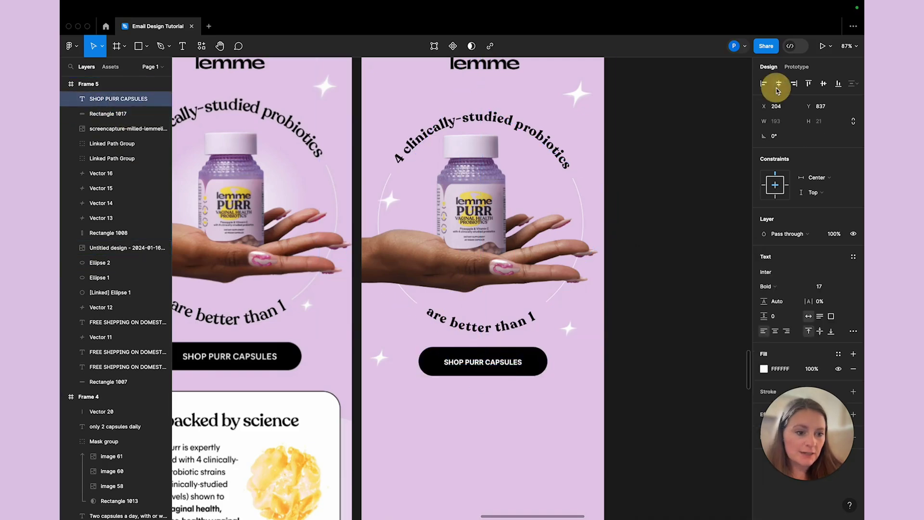
# Set the button label's letter spacing to 4% and its weight to Medium.
pyautogui.moveTo(809, 301); pyautogui.dragTo(811, 301)
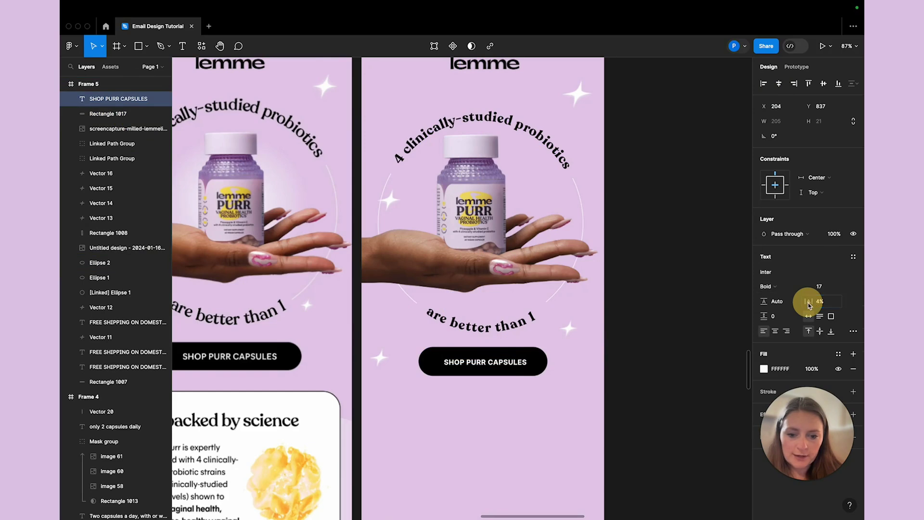
pyautogui.click(766, 287)
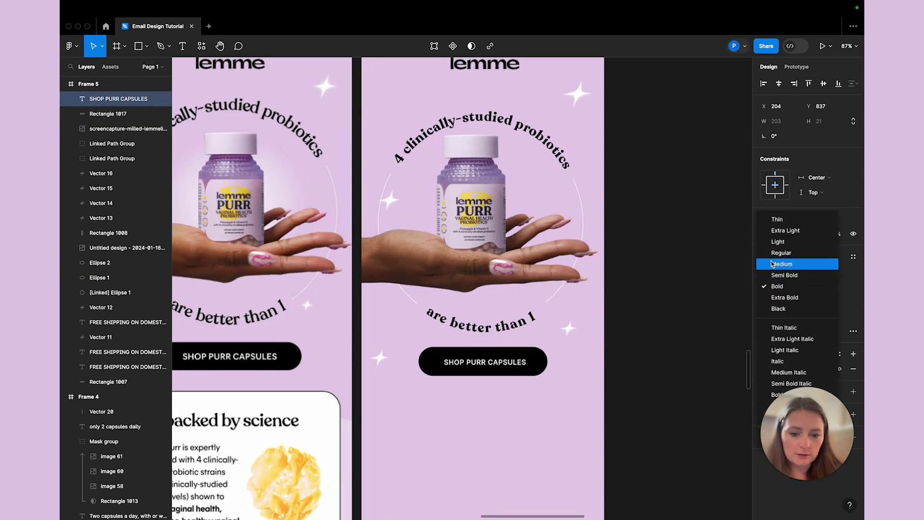
pyautogui.click(772, 273)
pyautogui.click(633, 381)
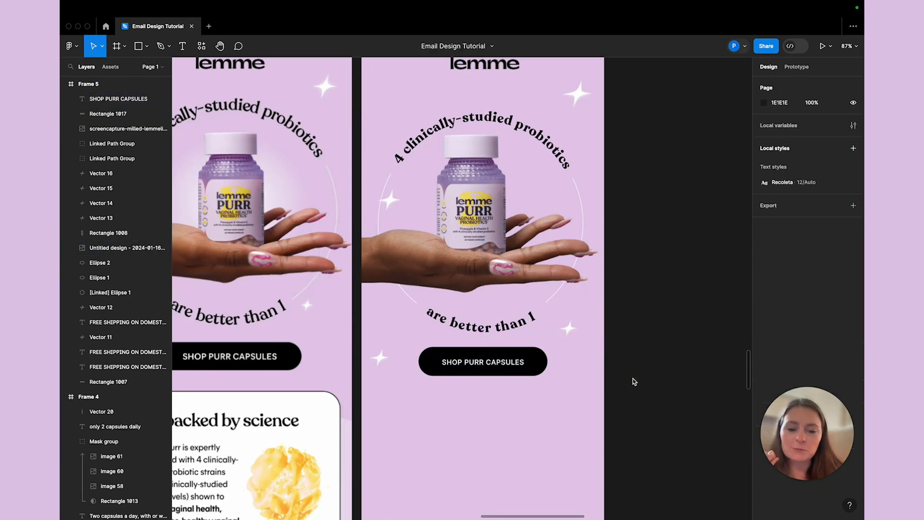
# Draw a 252×252 circle over the bottle and place it behind the bottle in layer order.
pyautogui.hscroll(-2, 258, 232)
pyautogui.scroll(1, 258, 231)
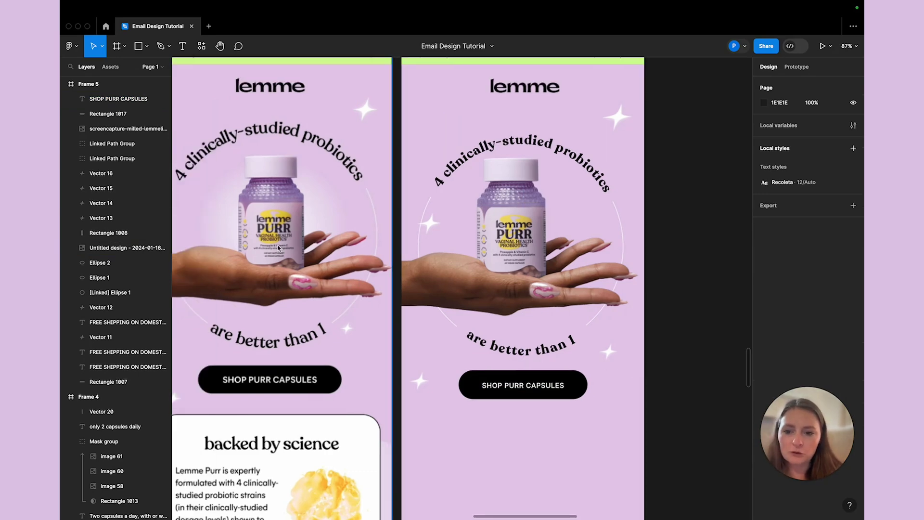
pyautogui.click(146, 46)
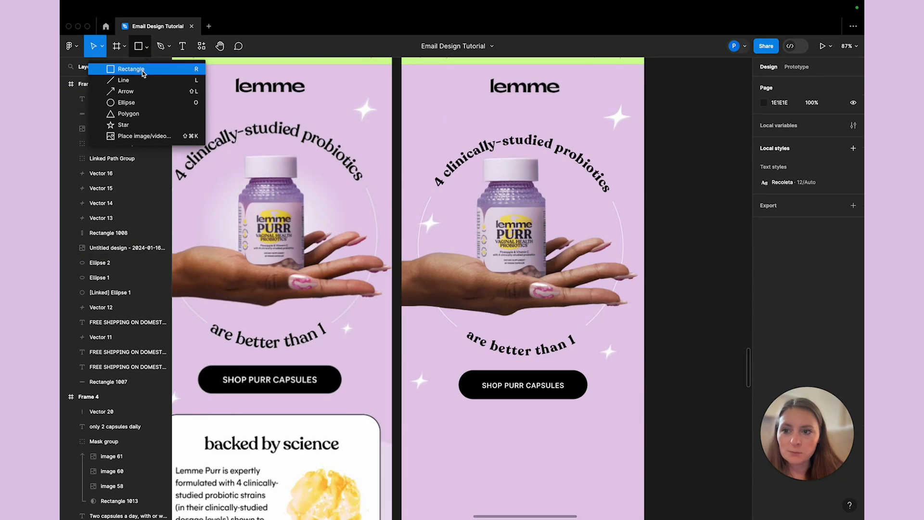
pyautogui.click(129, 65)
pyautogui.click(147, 45)
pyautogui.click(129, 98)
pyautogui.moveTo(470, 177); pyautogui.dragTo(572, 279)
pyautogui.moveTo(123, 99)
pyautogui.mouseDown()
pyautogui.moveTo(144, 350)
pyautogui.moveTo(107, 264)
pyautogui.mouseUp()
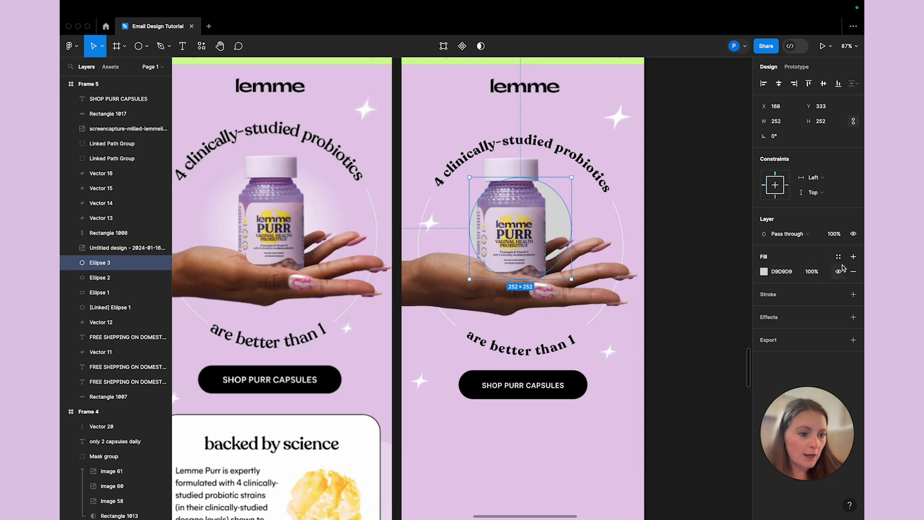
# Fill the circle white, add a layer blur of about 70, and resize it behind the bottle.
pyautogui.click(764, 271)
pyautogui.click(635, 281)
pyautogui.click(853, 317)
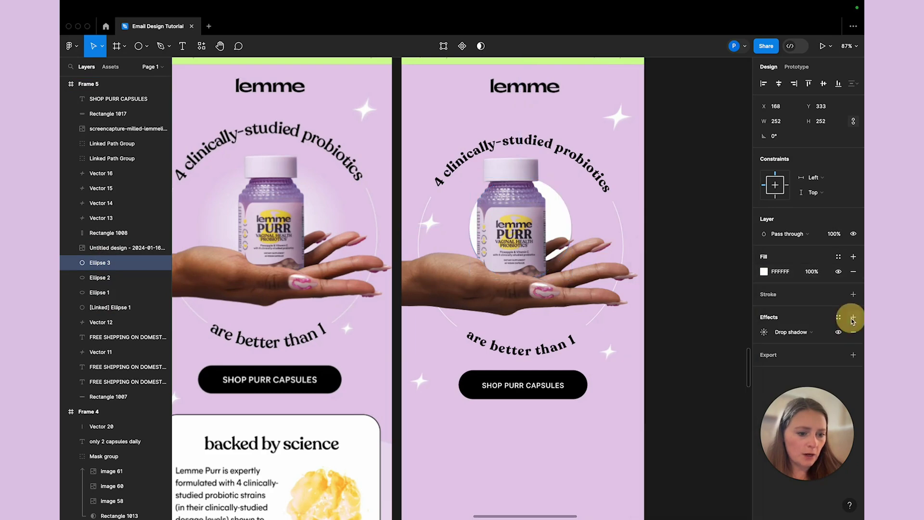
pyautogui.click(790, 332)
pyautogui.click(797, 342)
pyautogui.moveTo(652, 359); pyautogui.dragTo(665, 355)
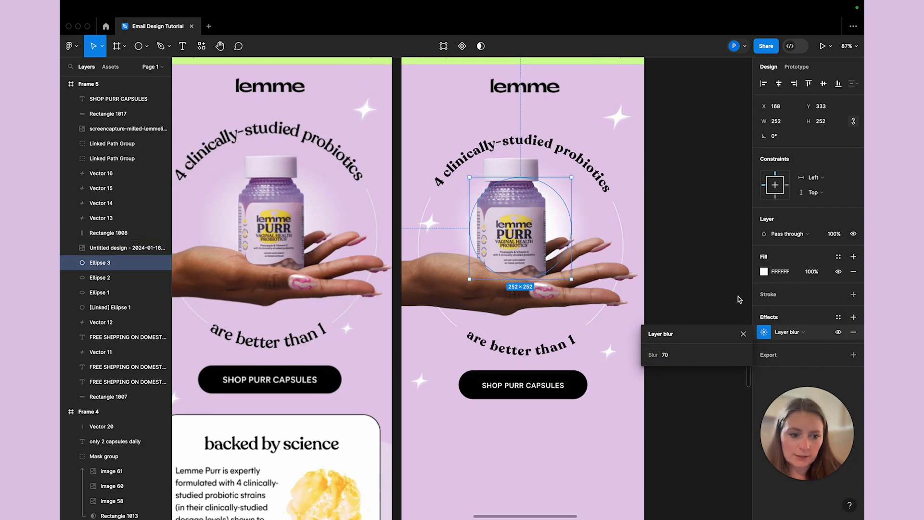
pyautogui.moveTo(572, 178); pyautogui.dragTo(562, 187)
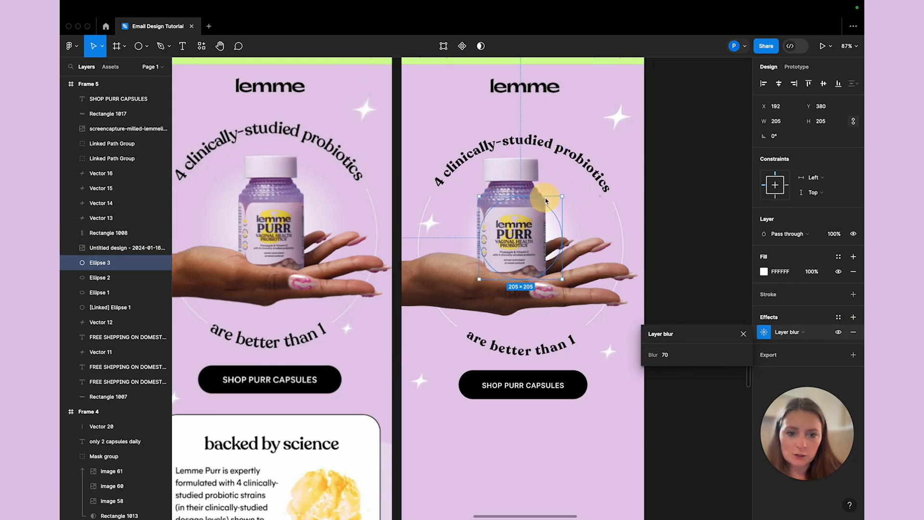
pyautogui.moveTo(525, 221); pyautogui.dragTo(511, 209)
pyautogui.click(706, 254)
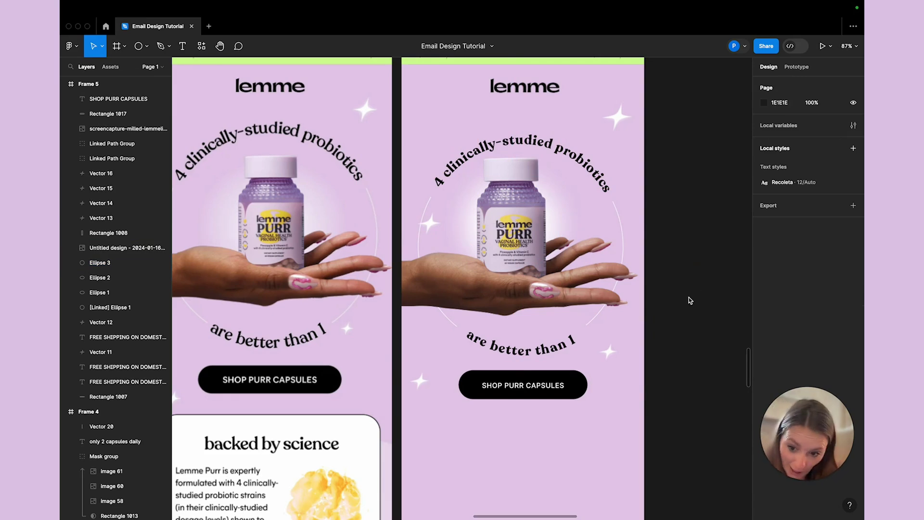
# Bring the empty area below the SHOP PURR CAPSULES button into view and select the Rectangle tool.
pyautogui.scroll(-5, 691, 301)
pyautogui.scroll(2, 626, 299)
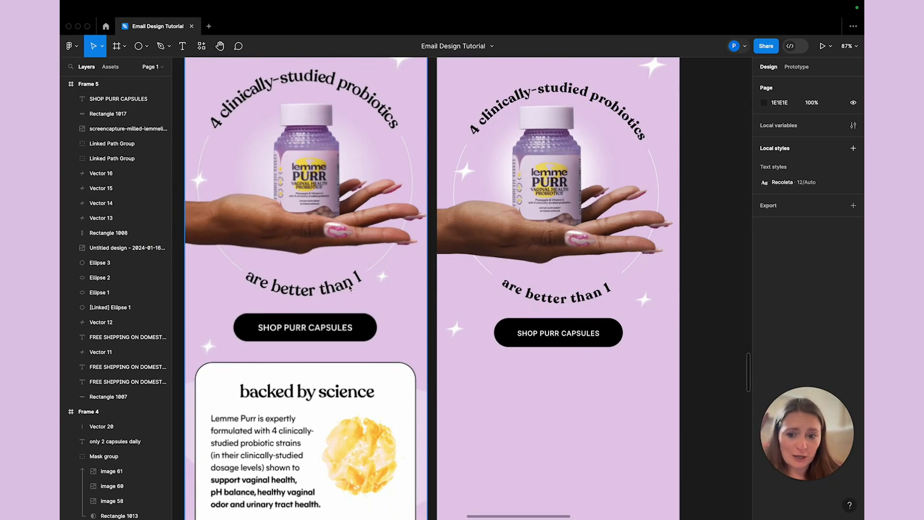
pyautogui.scroll(-4, 619, 331)
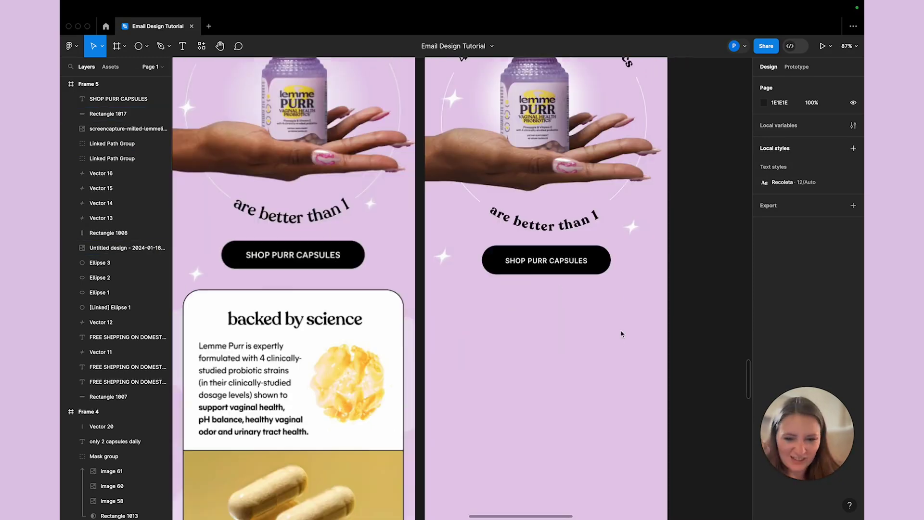
pyautogui.scroll(-3, 621, 333)
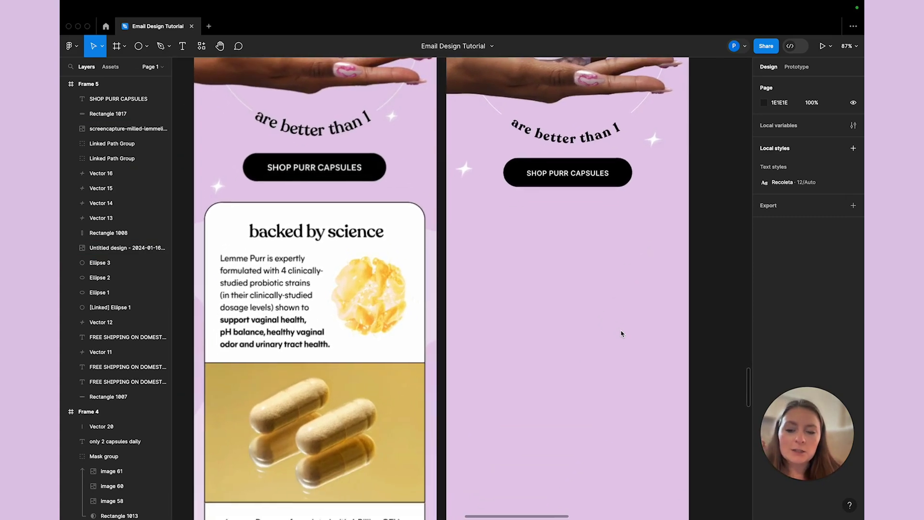
pyautogui.scroll(-2, 567, 320)
pyautogui.scroll(2, 567, 320)
pyautogui.hscroll(1, 567, 320)
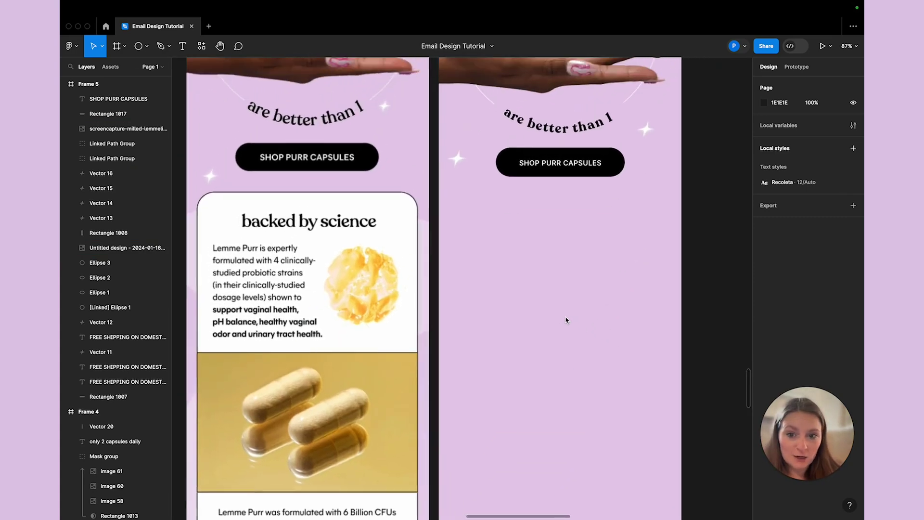
pyautogui.click(140, 46)
pyautogui.click(145, 50)
pyautogui.click(142, 68)
# Draw a tall rectangle below the Shop button, centre it, and widen it to 512 px.
pyautogui.moveTo(468, 205)
pyautogui.mouseDown()
pyautogui.moveTo(681, 379)
pyautogui.moveTo(663, 466)
pyautogui.mouseUp()
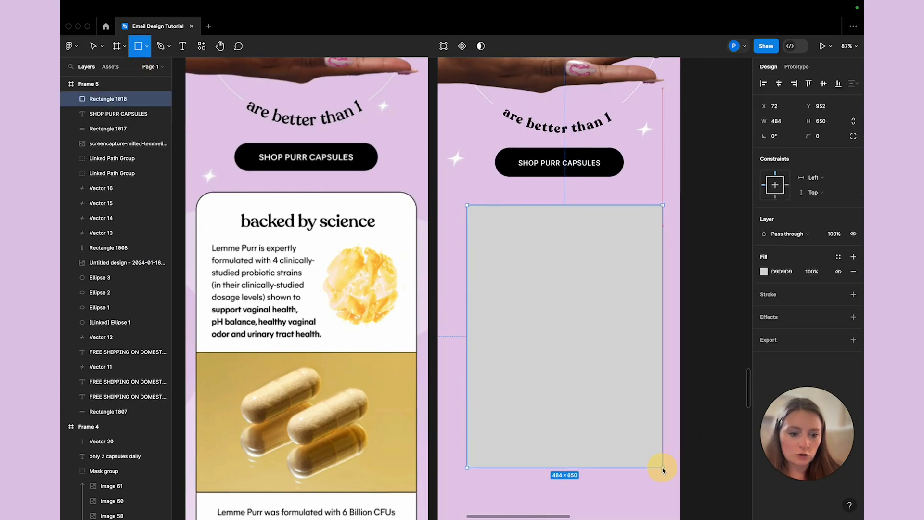
pyautogui.click(779, 84)
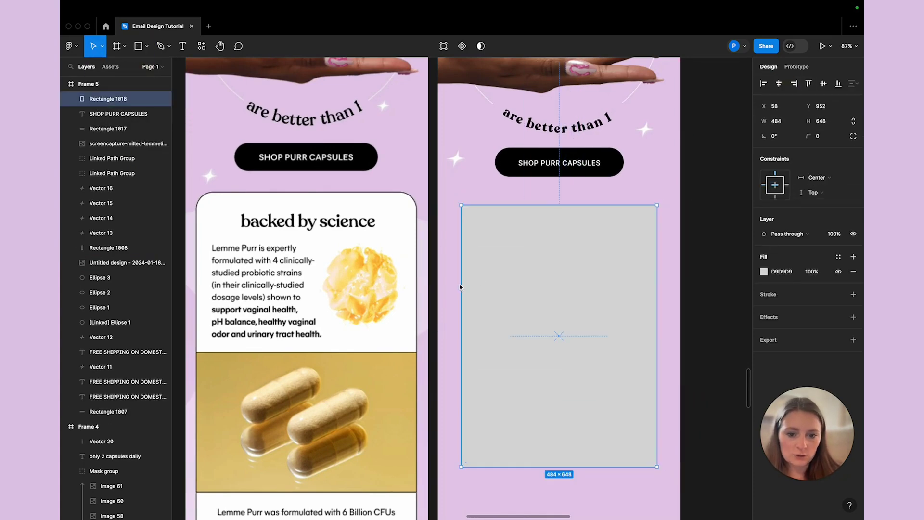
pyautogui.moveTo(463, 287); pyautogui.dragTo(457, 287)
pyautogui.moveTo(658, 239)
pyautogui.mouseDown()
pyautogui.moveTo(666, 240)
pyautogui.moveTo(657, 215)
pyautogui.moveTo(653, 228)
pyautogui.mouseUp()
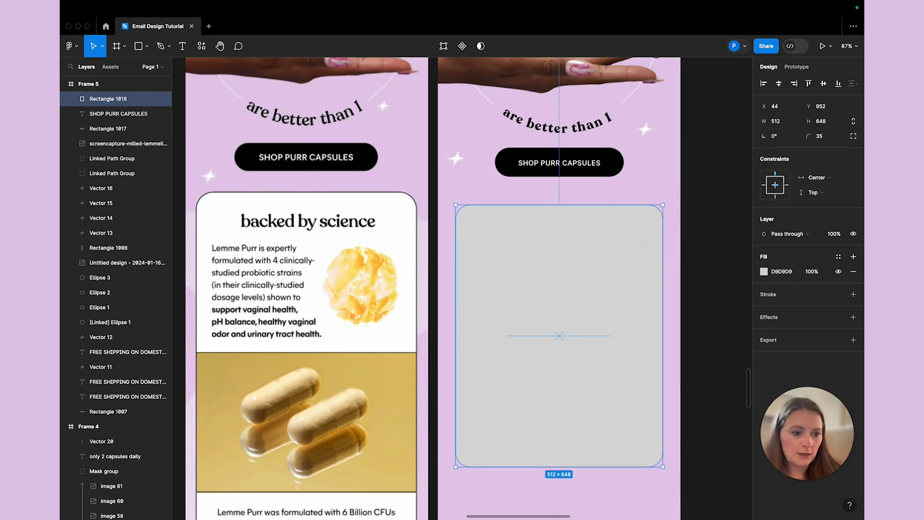
# Fill the card white with a 2 px black outline and re-centre it in the frame.
pyautogui.click(764, 272)
pyautogui.moveTo(686, 310); pyautogui.dragTo(625, 275)
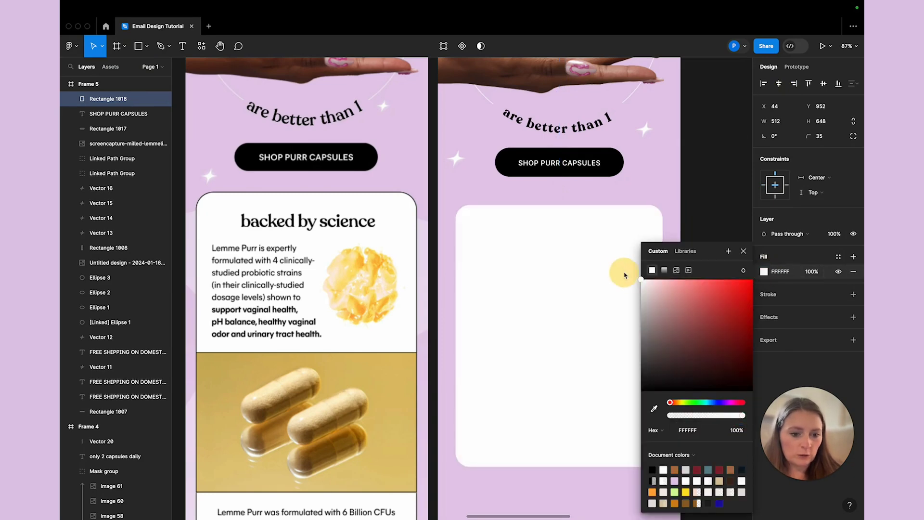
pyautogui.click(854, 295)
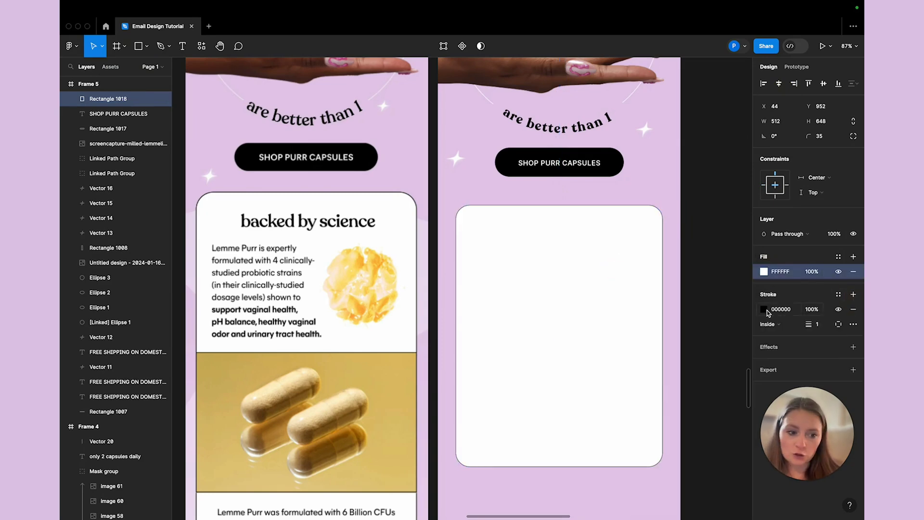
pyautogui.click(820, 325)
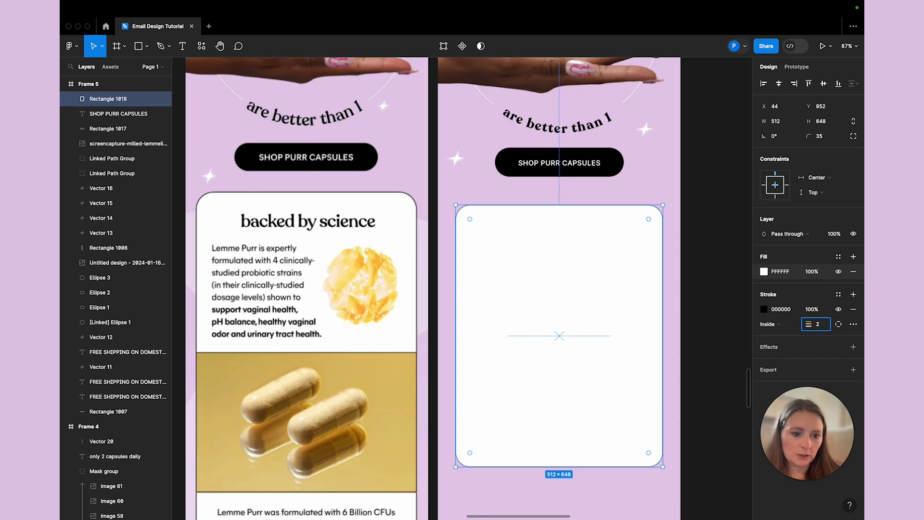
pyautogui.write('2')
pyautogui.click(710, 289)
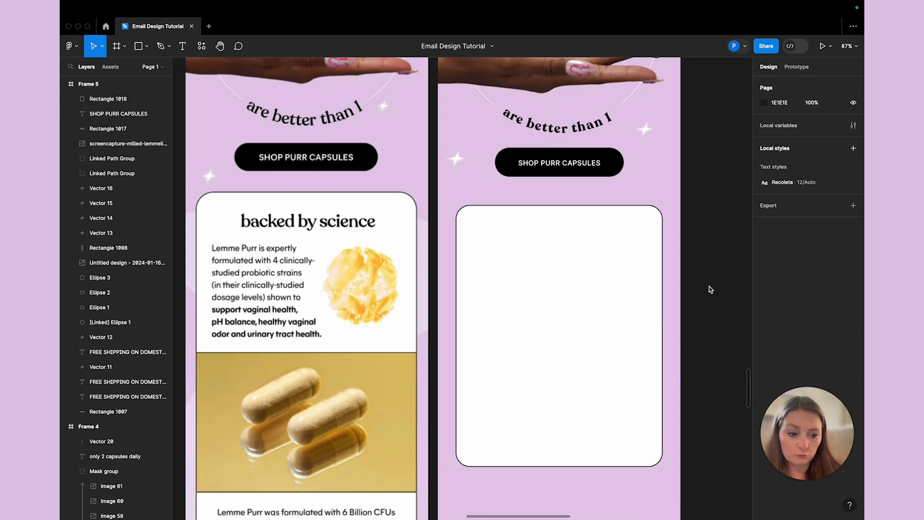
pyautogui.click(643, 285)
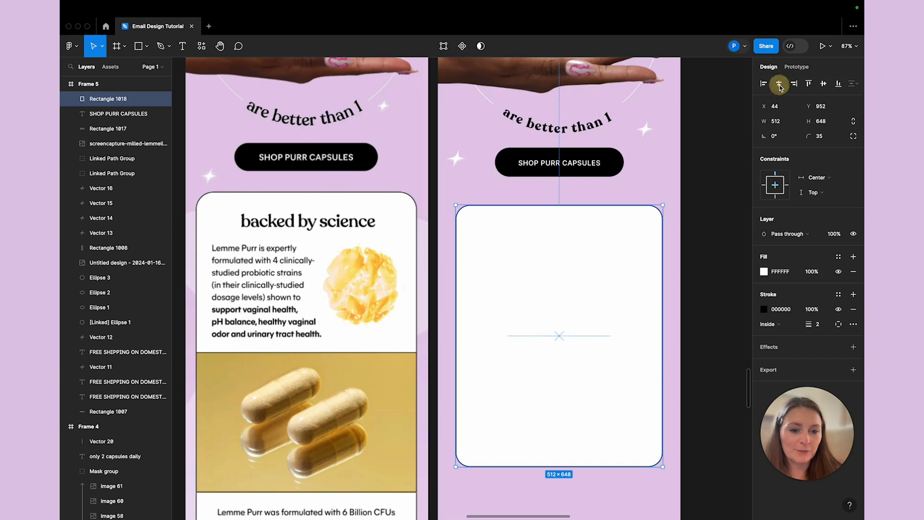
pyautogui.click(683, 264)
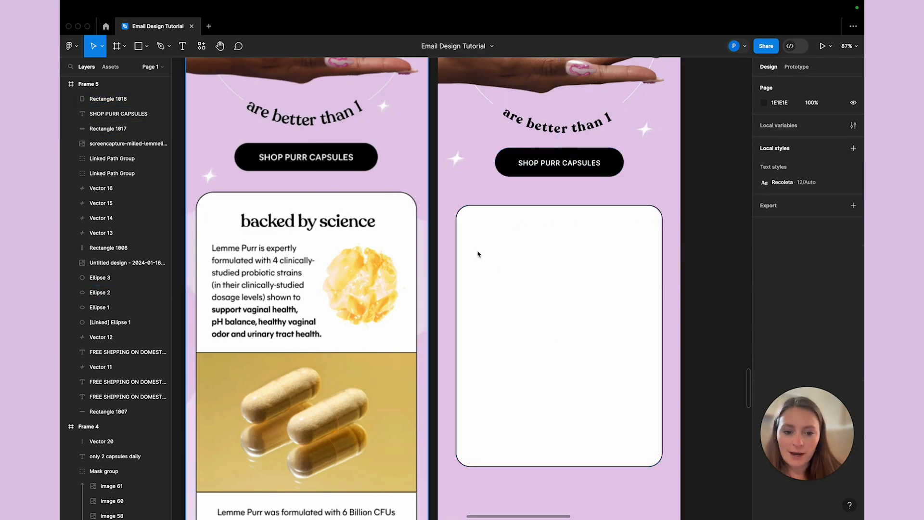
pyautogui.click(182, 46)
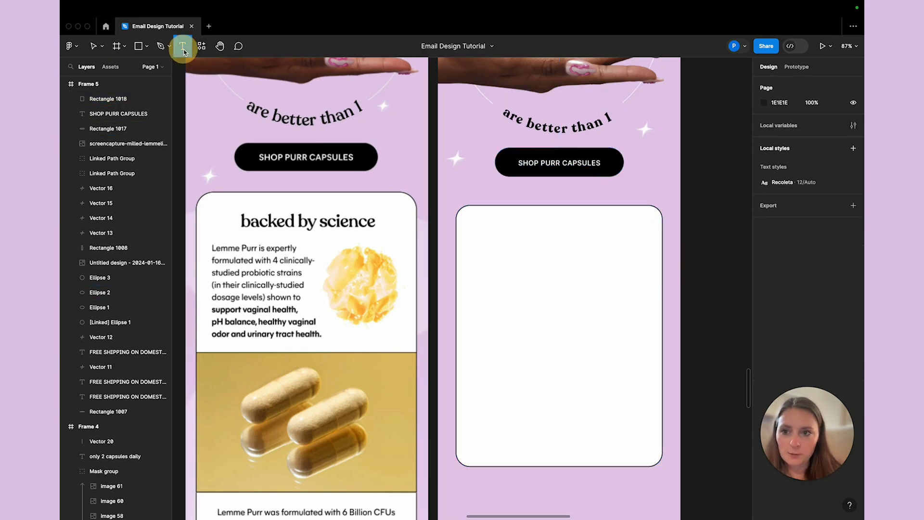
# Type the 'backed by science' heading in the card and set it to Recoleta, size 21.
pyautogui.click(521, 237)
pyautogui.write('backed by science')
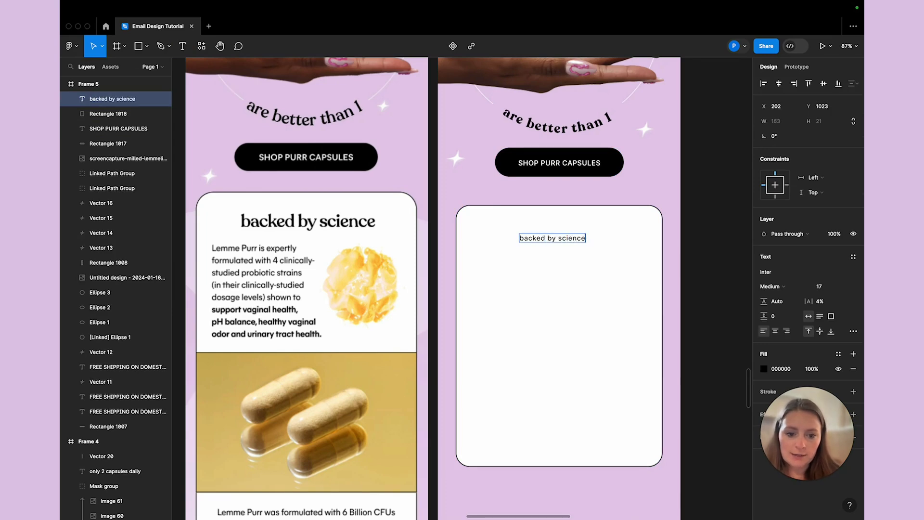
pyautogui.press('super+a')
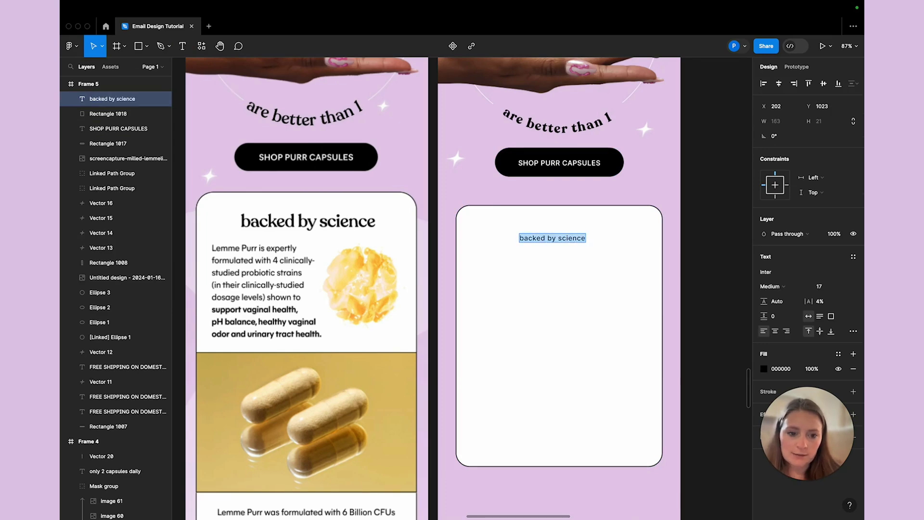
pyautogui.click(770, 272)
pyautogui.write('reco')
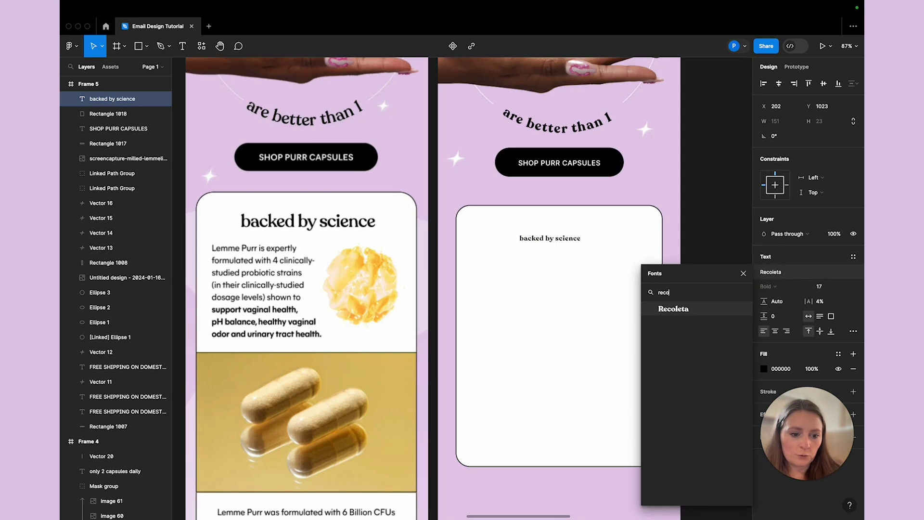
pyautogui.press('Return')
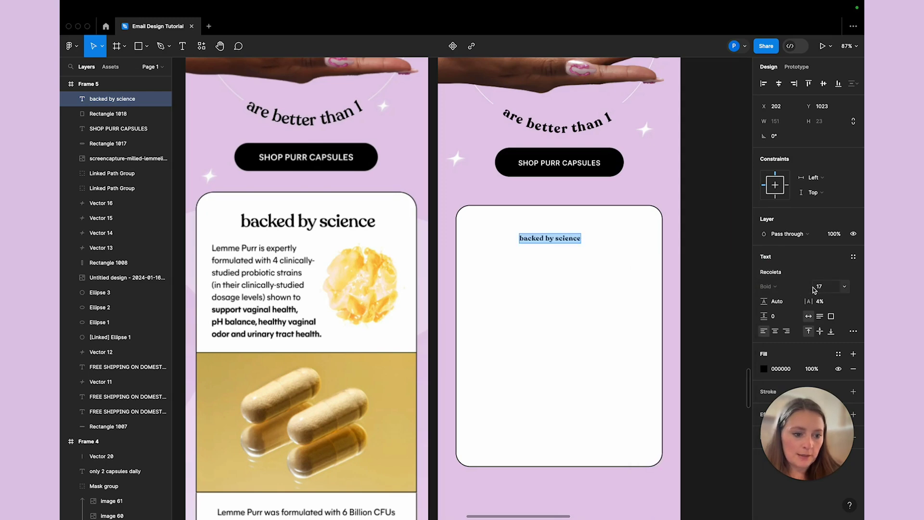
pyautogui.click(818, 286)
pyautogui.write('21')
pyautogui.press('Return')
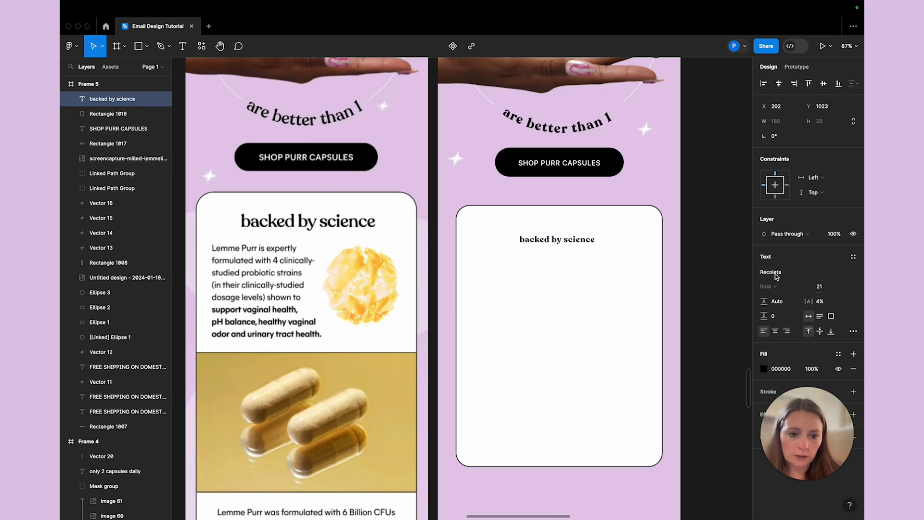
# Change the heading to size 40 with 0% letter spacing and centre it in the card.
pyautogui.doubleClick(559, 240)
pyautogui.click(825, 288)
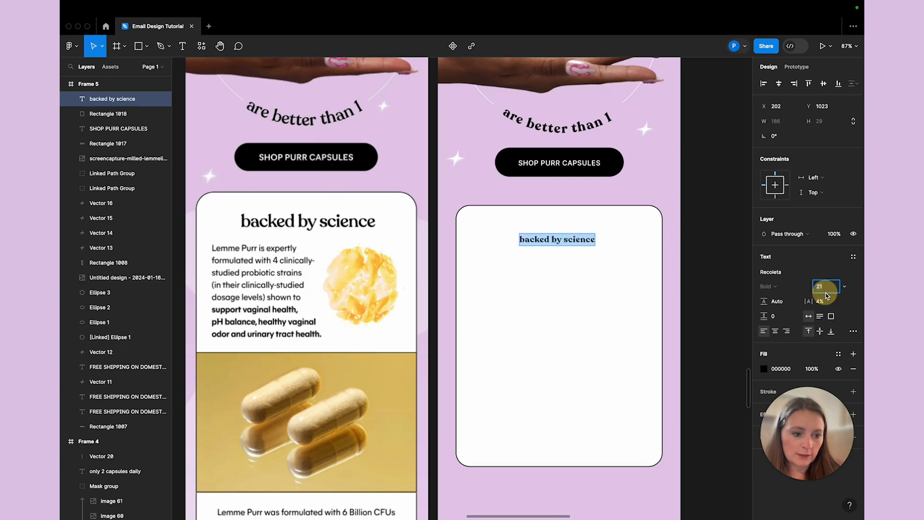
pyautogui.press('Escape')
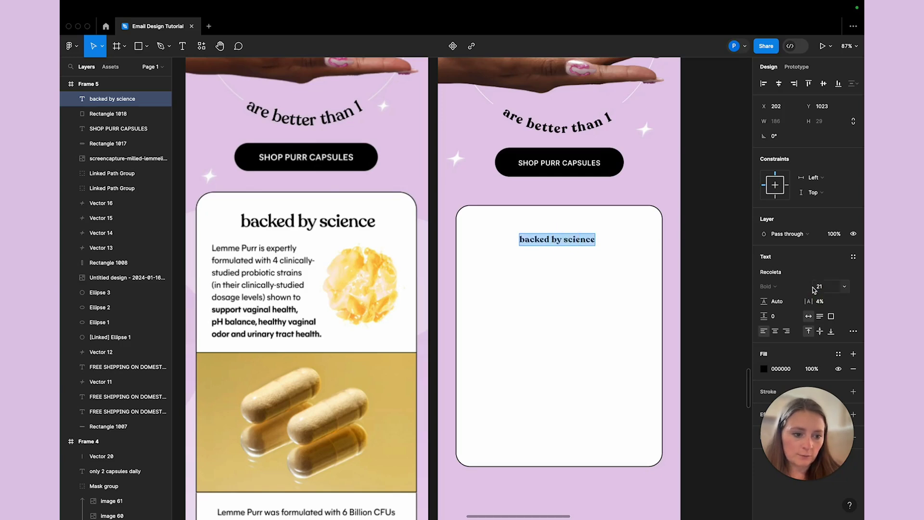
pyautogui.click(842, 288)
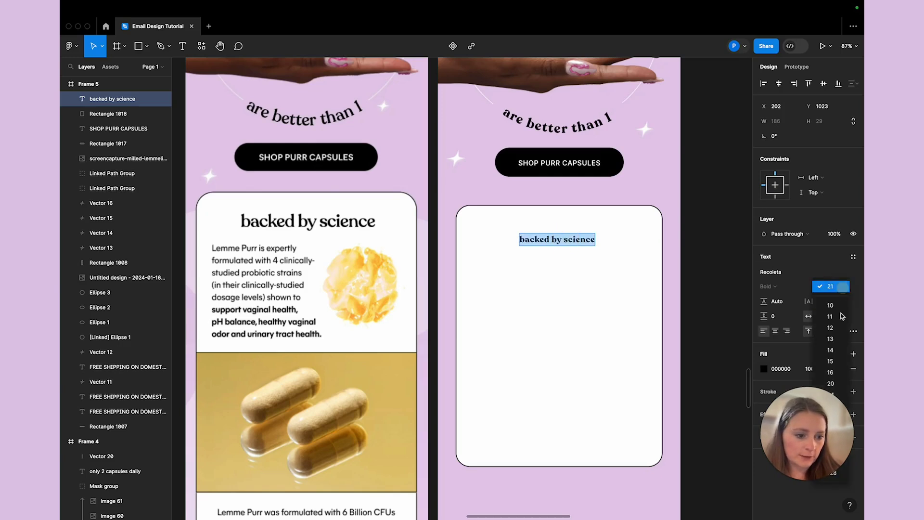
pyautogui.press('Escape')
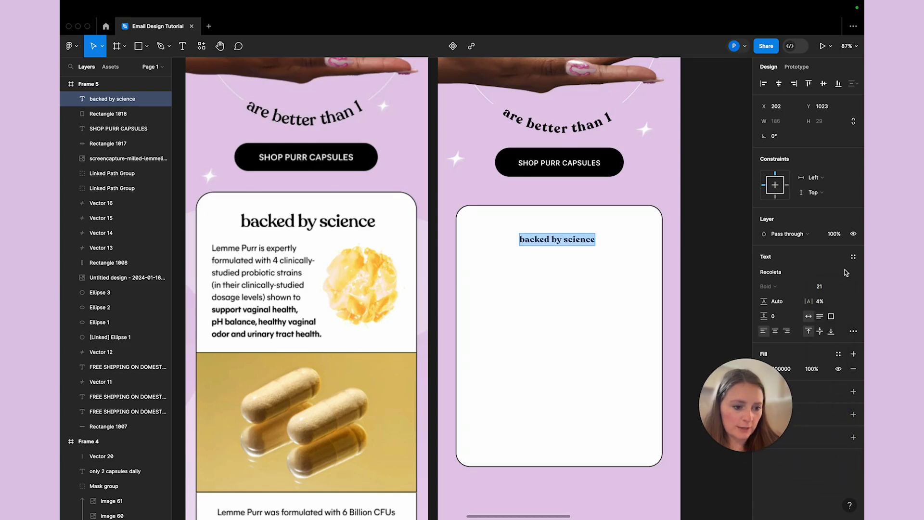
pyautogui.click(845, 289)
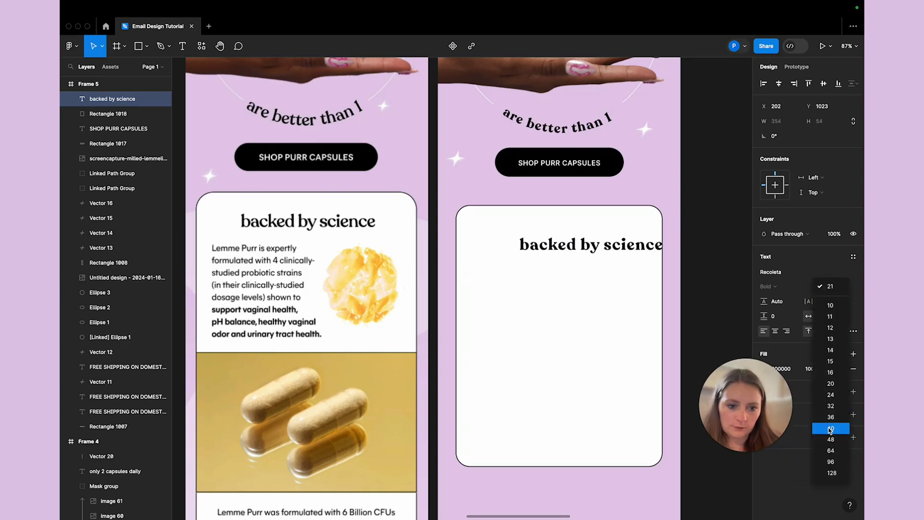
pyautogui.click(831, 428)
pyautogui.click(818, 302)
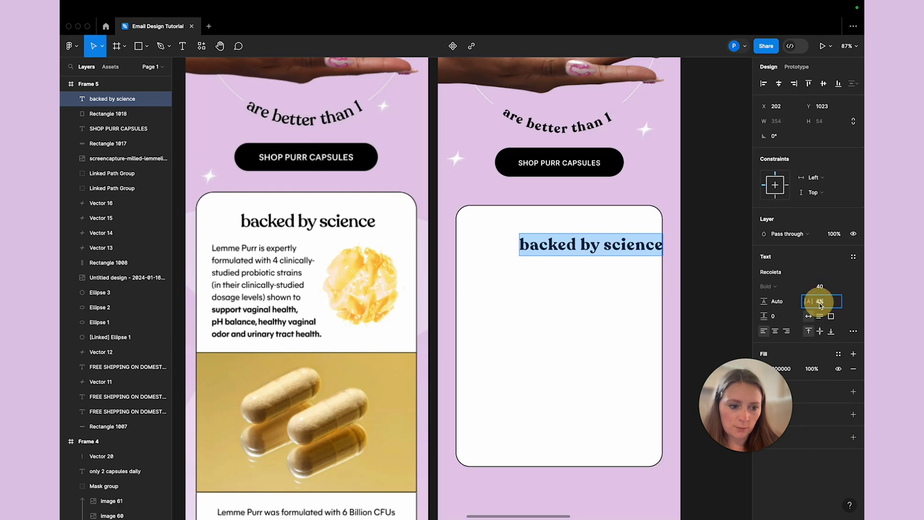
pyautogui.press('Return')
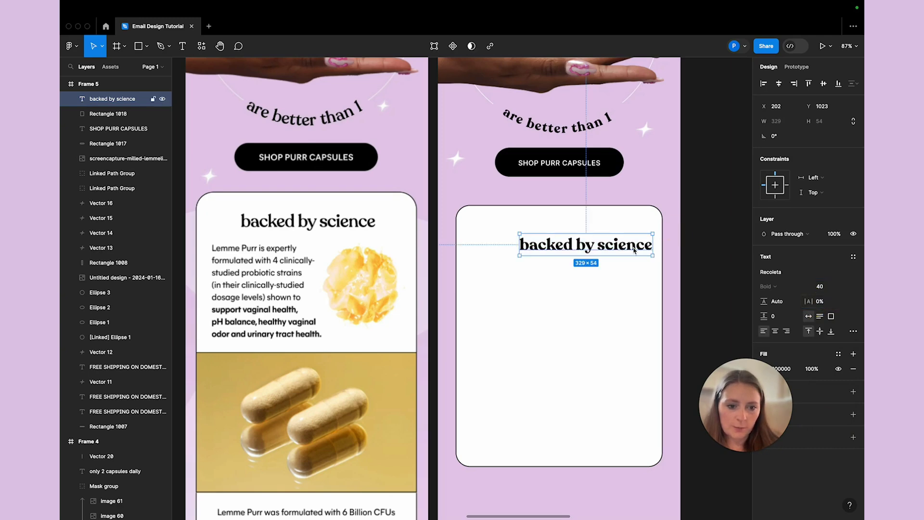
pyautogui.moveTo(607, 252); pyautogui.dragTo(580, 245)
pyautogui.click(690, 314)
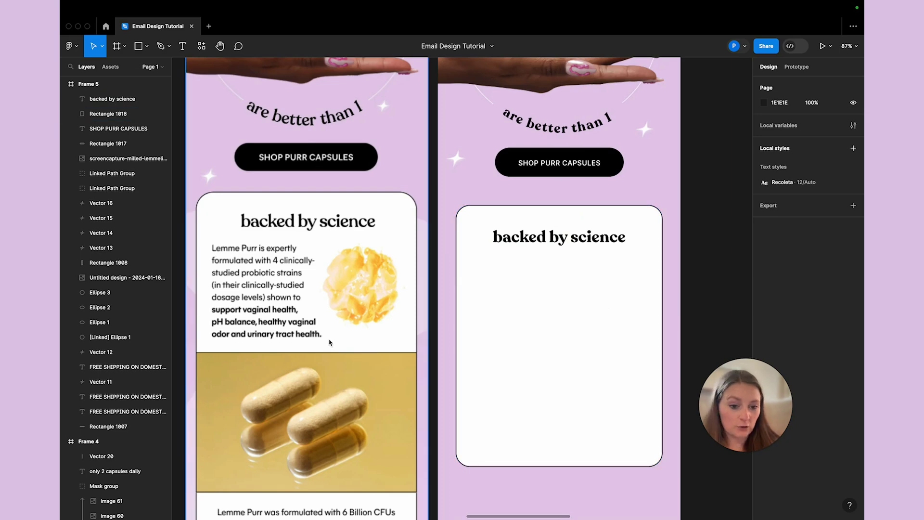
# Paste the body paragraph into the card and stretch the card to 975 high.
pyautogui.scroll(-2, 330, 342)
pyautogui.write('Lemme Purr is expertly formulated with 4 clinically- studied probiotic strains (in their clinically-studied dosage levels) shown to support vaginal health, pH balance, healthy vaginal odor and urinary tract health.')
pyautogui.click(519, 349)
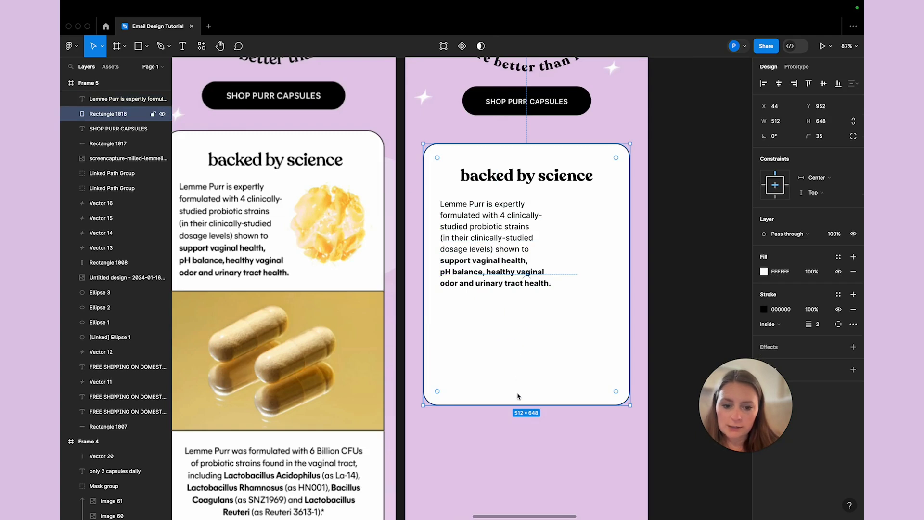
pyautogui.moveTo(509, 408); pyautogui.dragTo(511, 492)
pyautogui.click(654, 253)
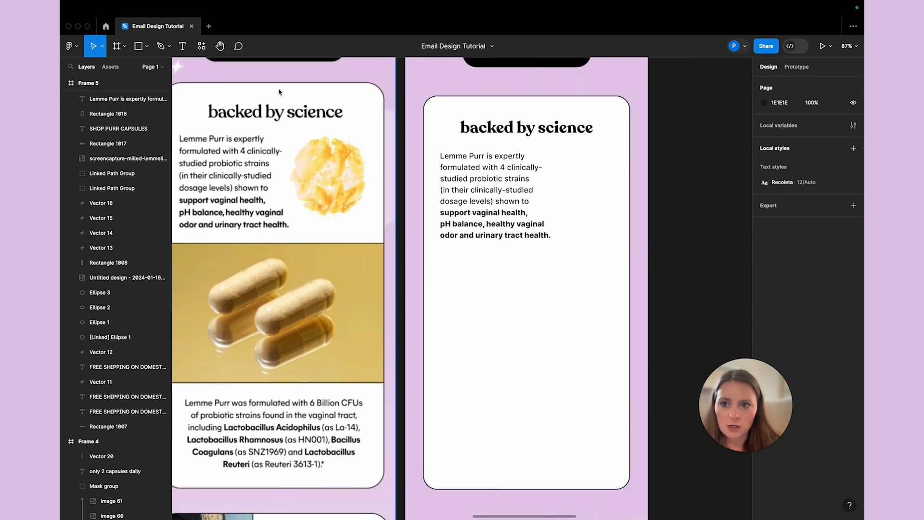
# Draw a box across the card below the text with no fill and a black outline.
pyautogui.click(139, 48)
pyautogui.moveTo(425, 256); pyautogui.dragTo(631, 375)
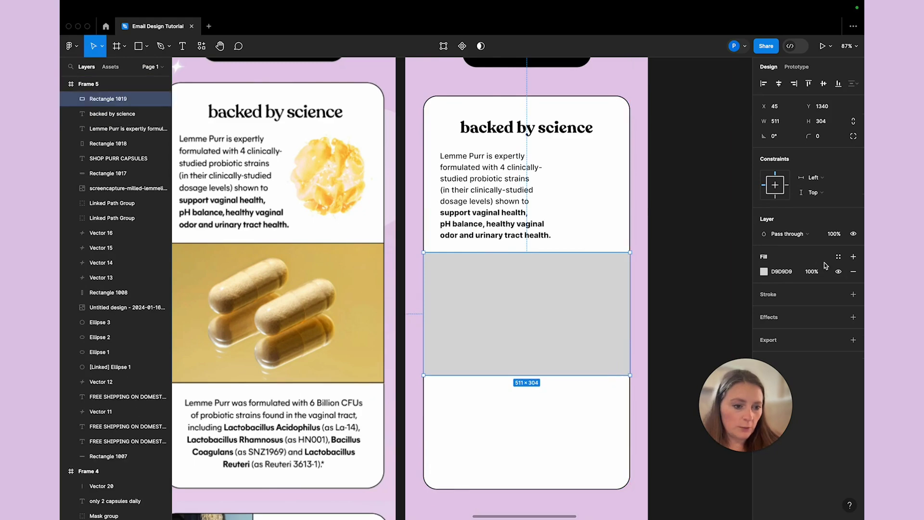
pyautogui.click(854, 272)
pyautogui.click(853, 281)
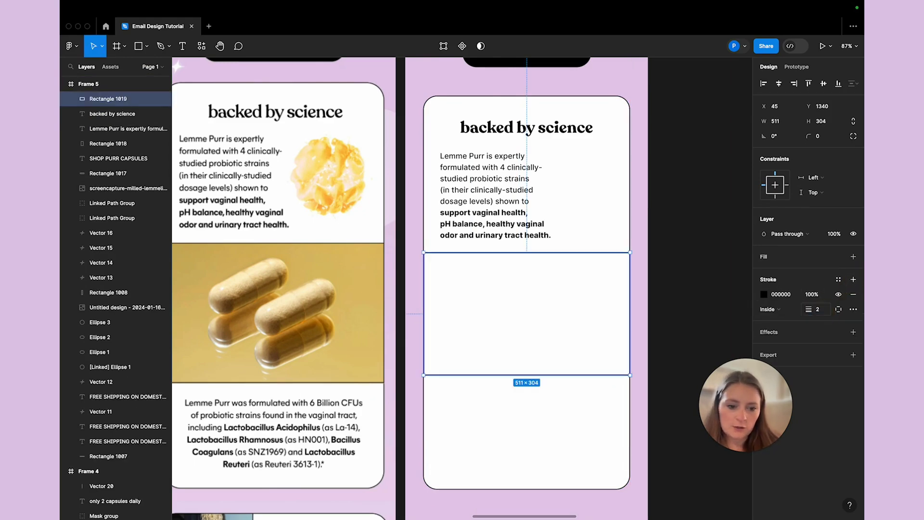
pyautogui.click(679, 316)
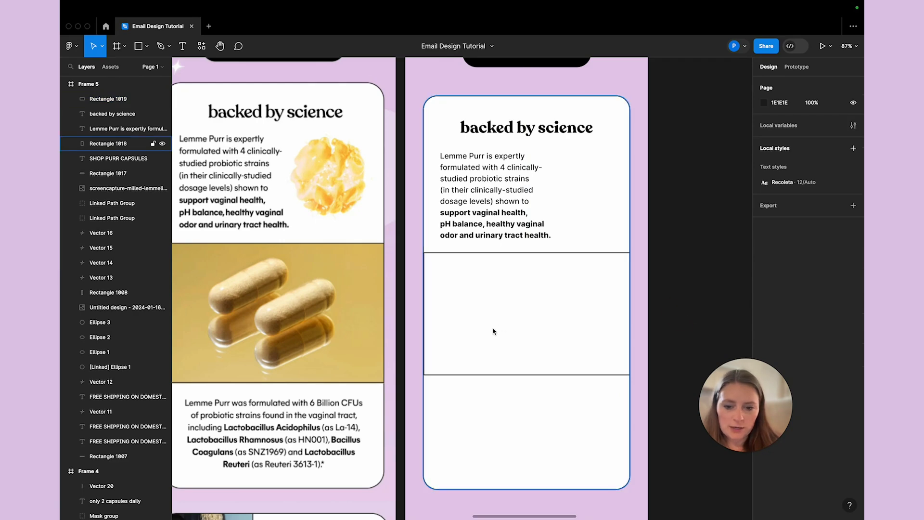
# Align the outlined box's left edge with the card's edge.
pyautogui.scroll(5, 493, 331)
pyautogui.click(330, 188)
pyautogui.moveTo(330, 188); pyautogui.dragTo(327, 186)
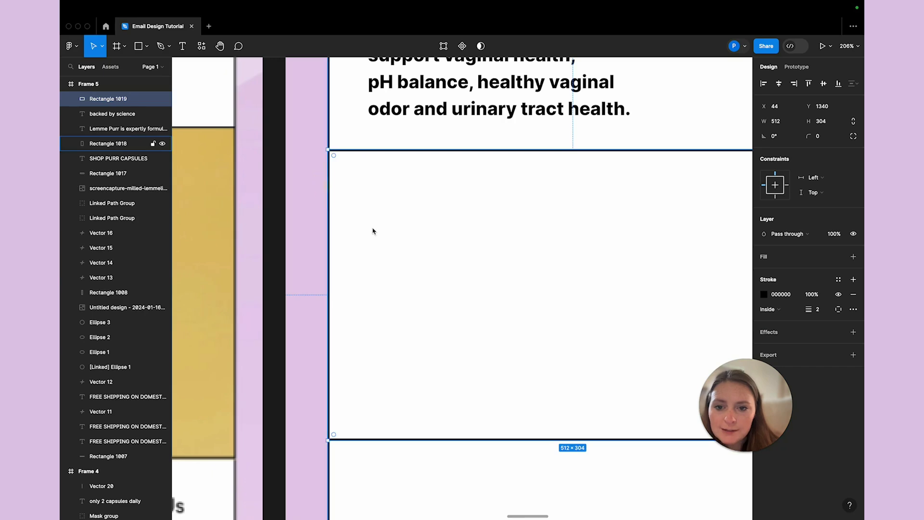
pyautogui.click(373, 231)
pyautogui.scroll(-5, 371, 231)
pyautogui.click(609, 289)
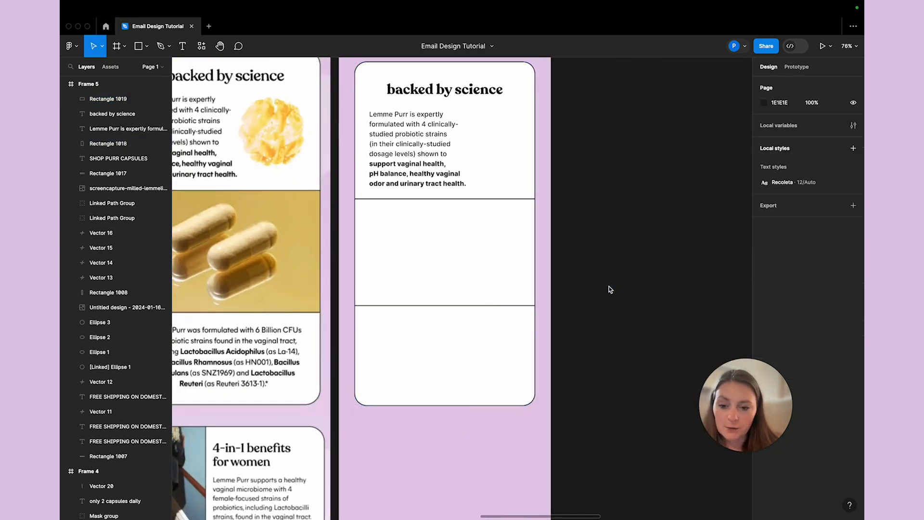
pyautogui.scroll(1, 600, 282)
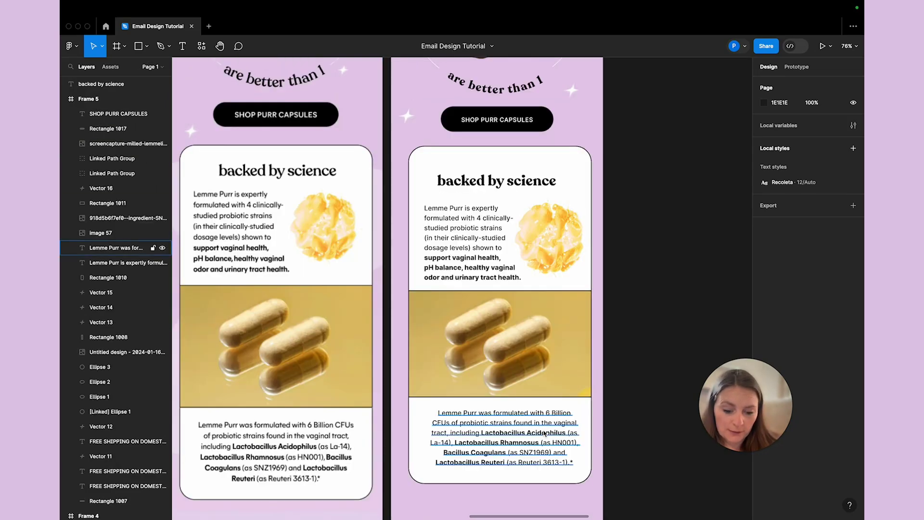
# Check the closing paragraph and ingredient image in the science card, then scroll to the next card.
pyautogui.click(544, 434)
pyautogui.click(545, 265)
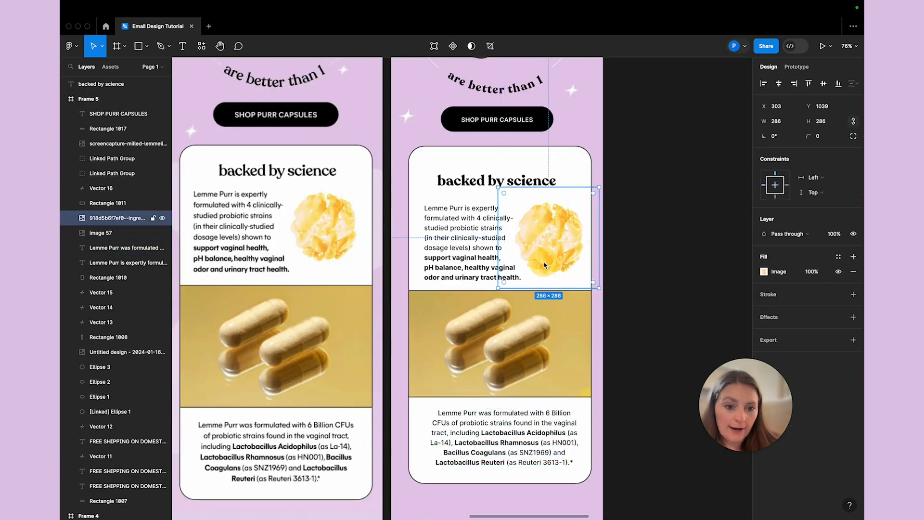
pyautogui.click(632, 296)
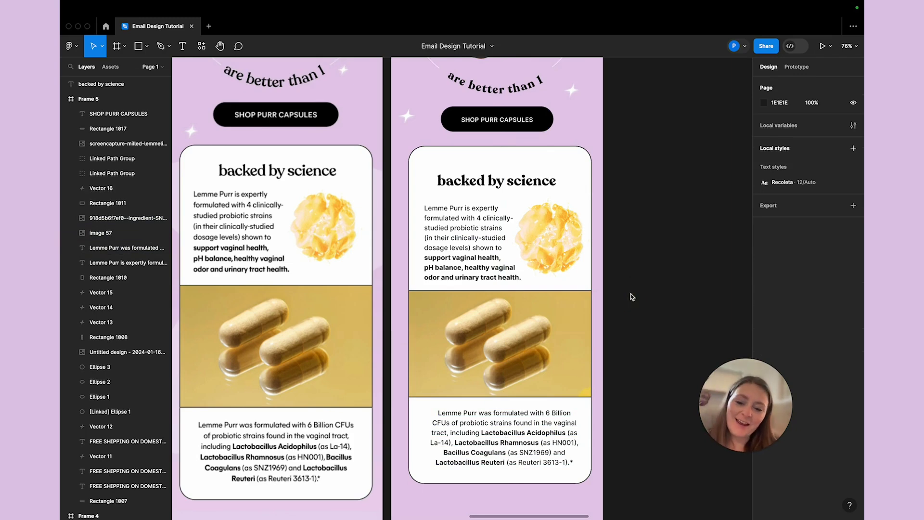
pyautogui.scroll(-3, 632, 297)
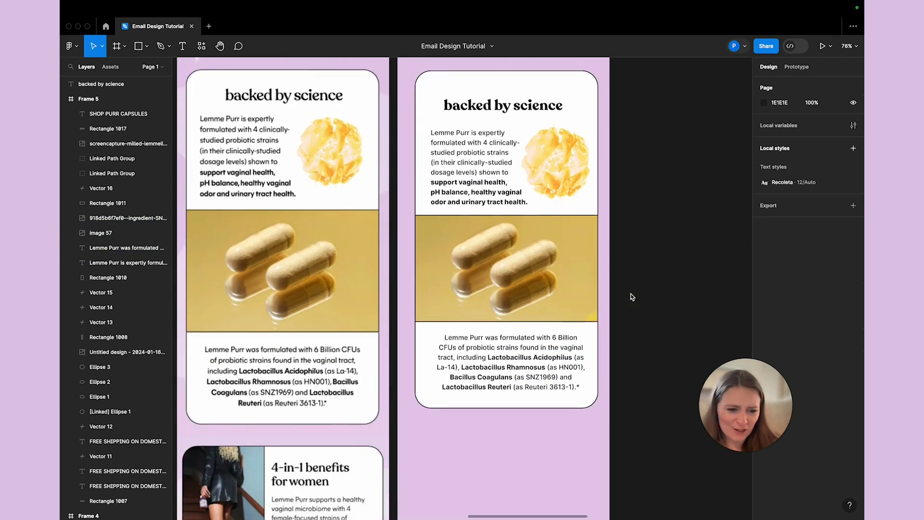
pyautogui.scroll(-5, 633, 296)
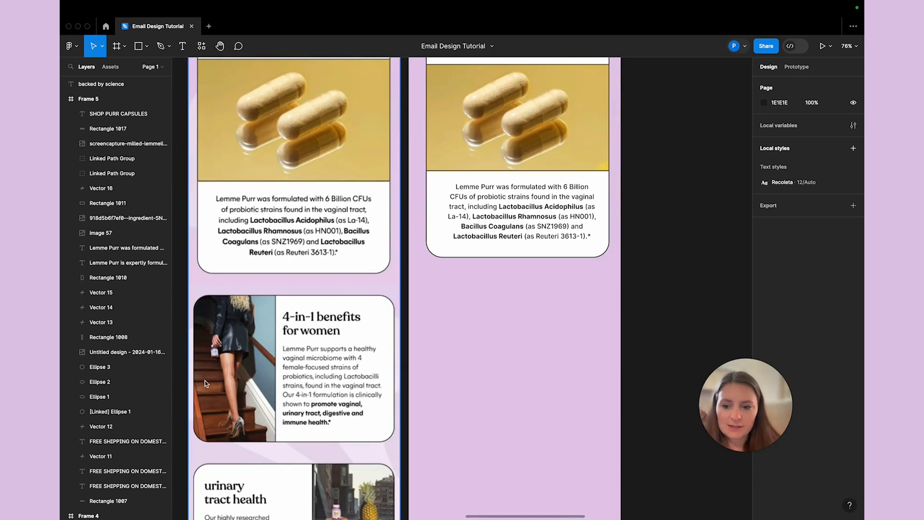
# Duplicate the science card background below it and shorten the copy to 406 high.
pyautogui.click(597, 253)
pyautogui.hotkey('ctrl', 'd')
pyautogui.moveTo(581, 254); pyautogui.dragTo(582, 432)
pyautogui.moveTo(551, 100); pyautogui.dragTo(532, 293)
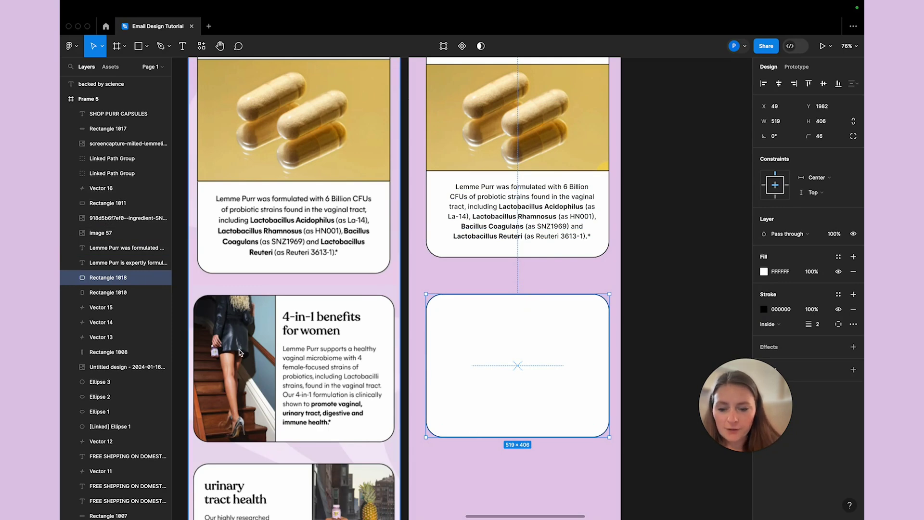
pyautogui.scroll(3, 239, 351)
pyautogui.scroll(2, 244, 350)
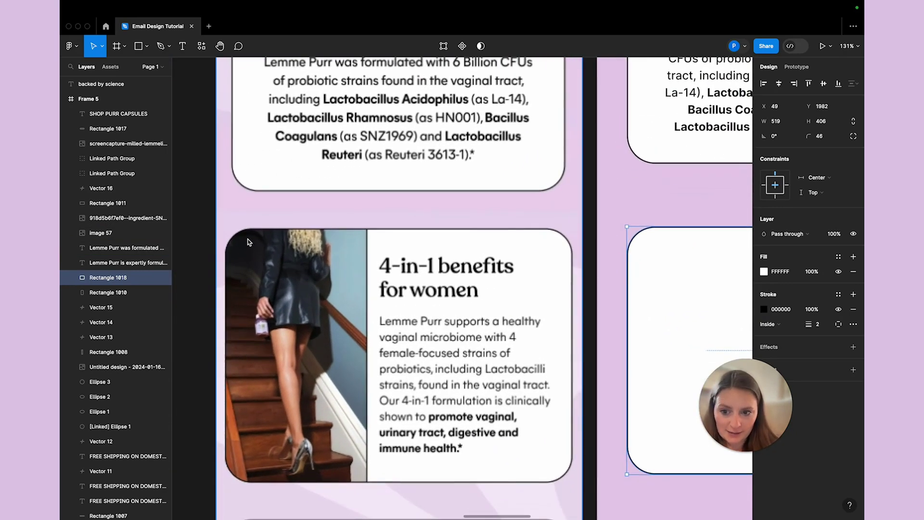
pyautogui.hscroll(10, 357, 396)
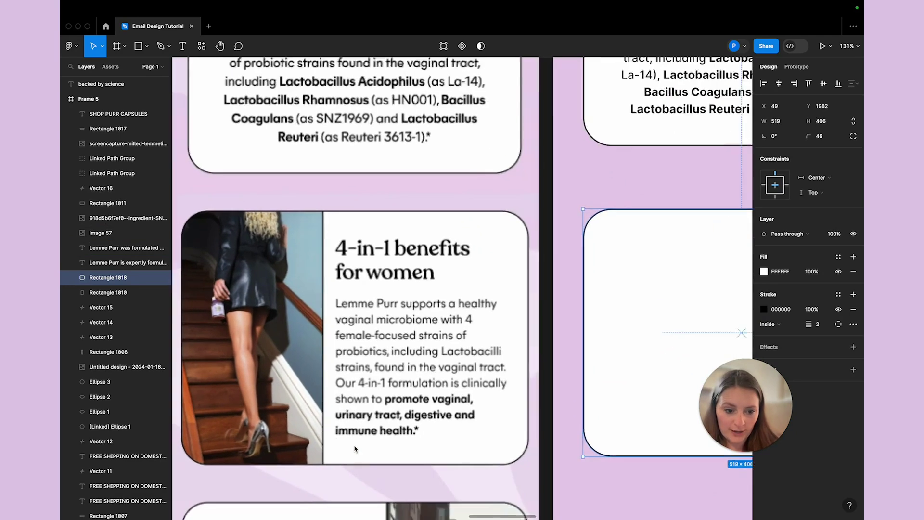
# Duplicate the new card into a 194-wide left panel with square right corners.
pyautogui.click(565, 394)
pyautogui.click(592, 493)
pyautogui.click(561, 418)
pyautogui.press('super+d')
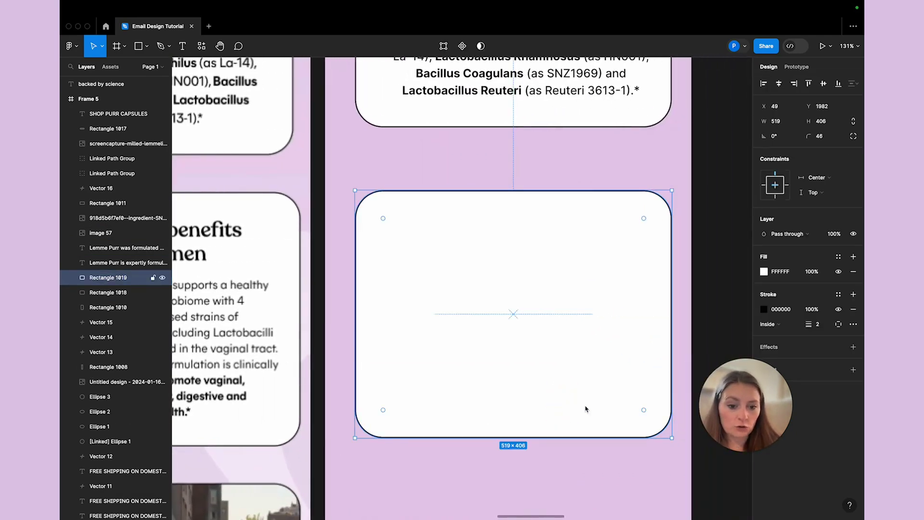
pyautogui.moveTo(672, 370); pyautogui.dragTo(474, 359)
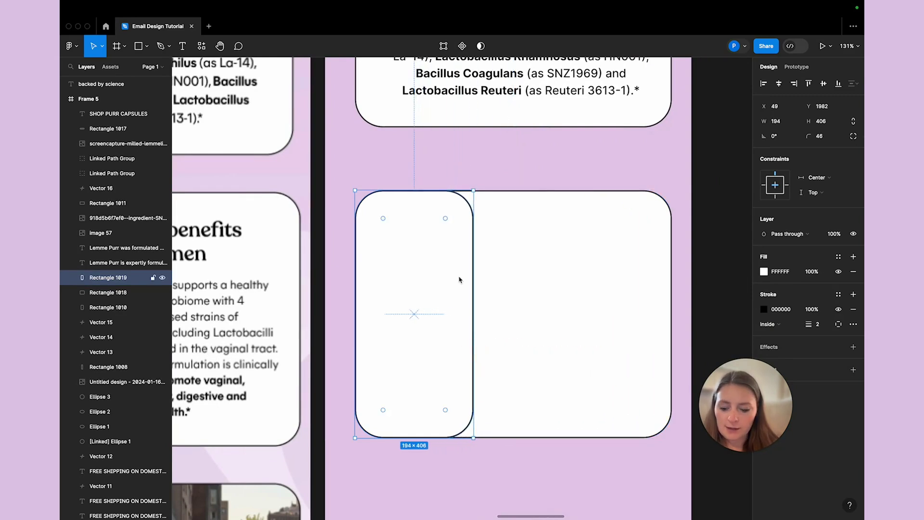
pyautogui.moveTo(445, 218); pyautogui.dragTo(477, 183)
pyautogui.moveTo(446, 413); pyautogui.dragTo(512, 461)
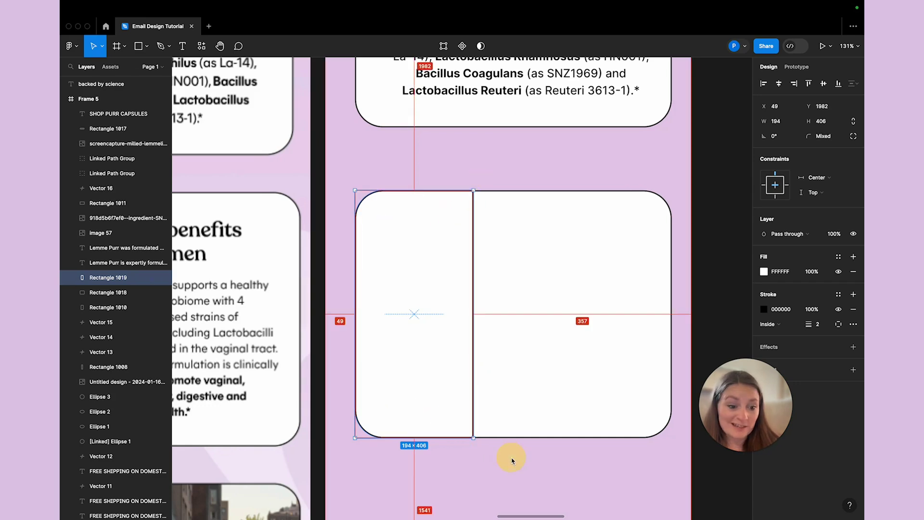
pyautogui.click(566, 484)
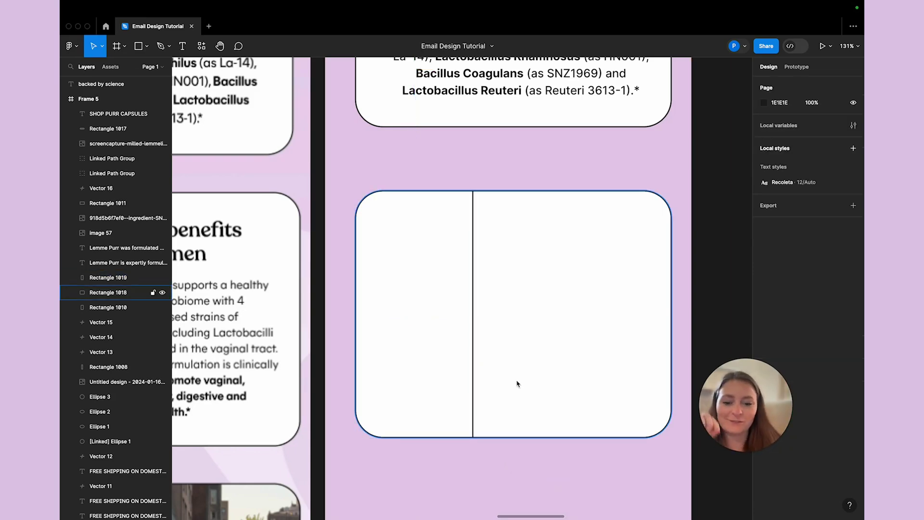
# Rotate the duplicated rectangle pair to 180°.
pyautogui.scroll(-5, 517, 384)
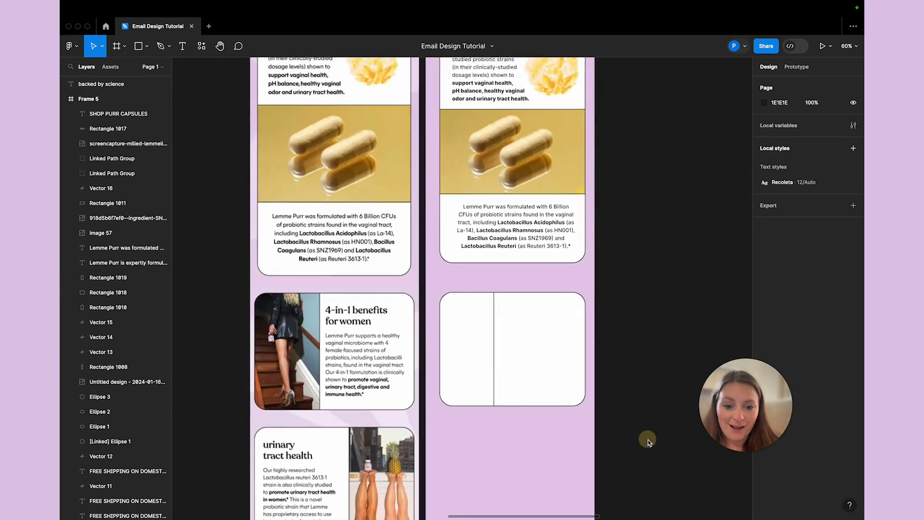
pyautogui.scroll(-4, 648, 440)
pyautogui.moveTo(542, 355); pyautogui.dragTo(424, 385)
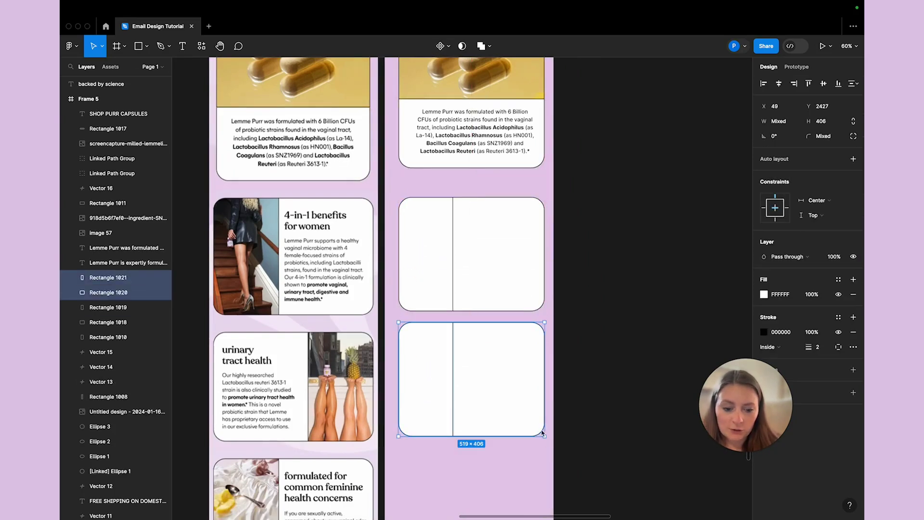
pyautogui.moveTo(549, 443); pyautogui.dragTo(404, 320)
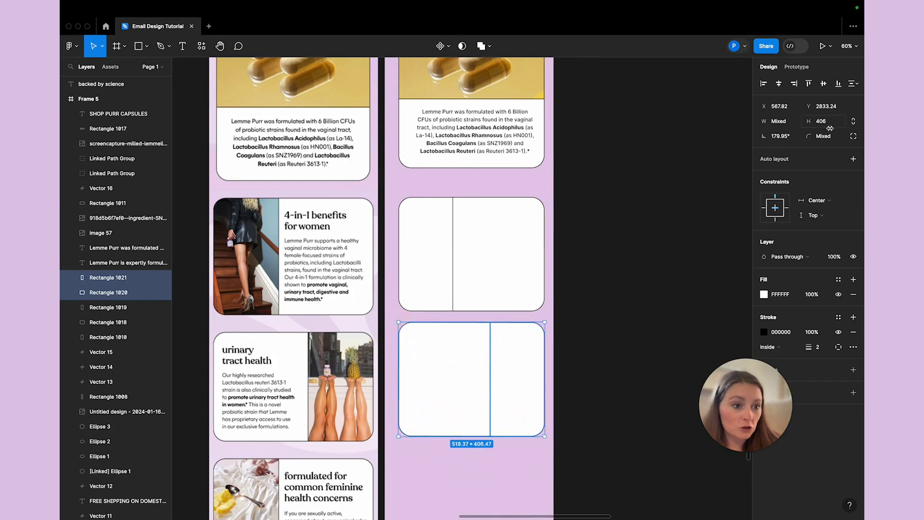
pyautogui.click(793, 138)
pyautogui.write('1')
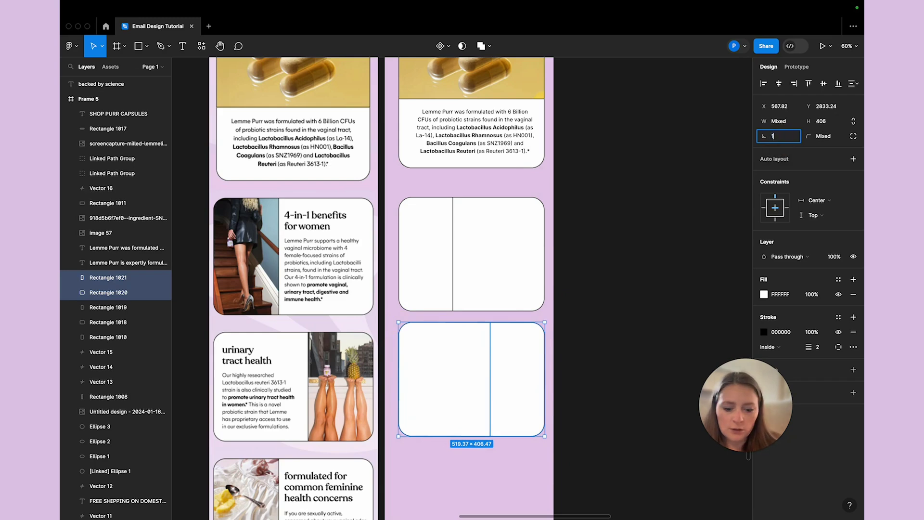
pyautogui.write('80')
pyautogui.press('Return')
pyautogui.click(700, 343)
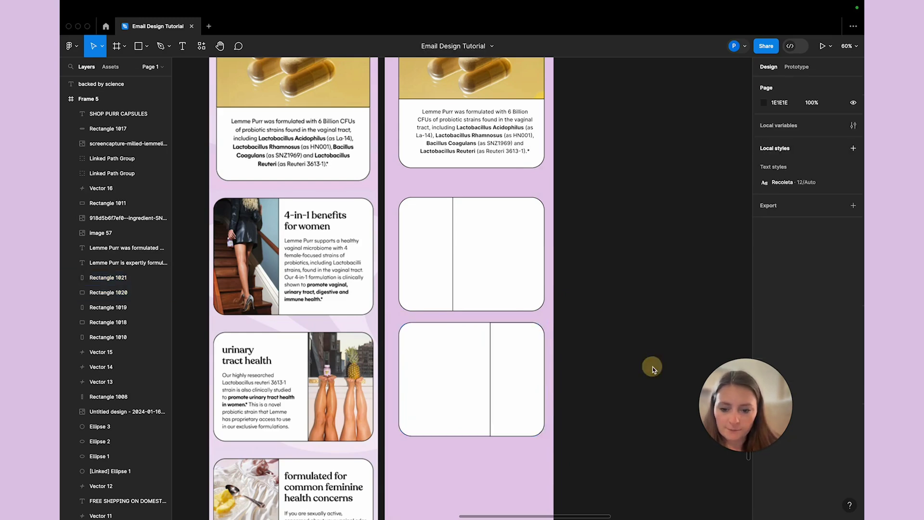
# Duplicate the rectangle pair twice further down, shortening the bottom copy and widening its right box to 245.
pyautogui.scroll(-5, 565, 196)
pyautogui.click(455, 154)
pyautogui.moveTo(460, 154); pyautogui.dragTo(491, 475)
pyautogui.scroll(-3, 528, 233)
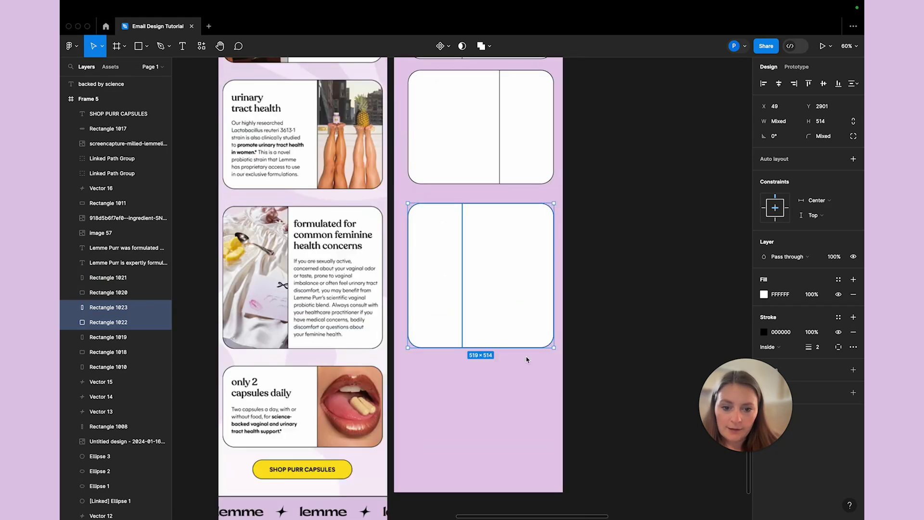
pyautogui.click(523, 202)
pyautogui.click(434, 130)
pyautogui.hotkey('ctrl', 'd')
pyautogui.moveTo(447, 145); pyautogui.dragTo(446, 447)
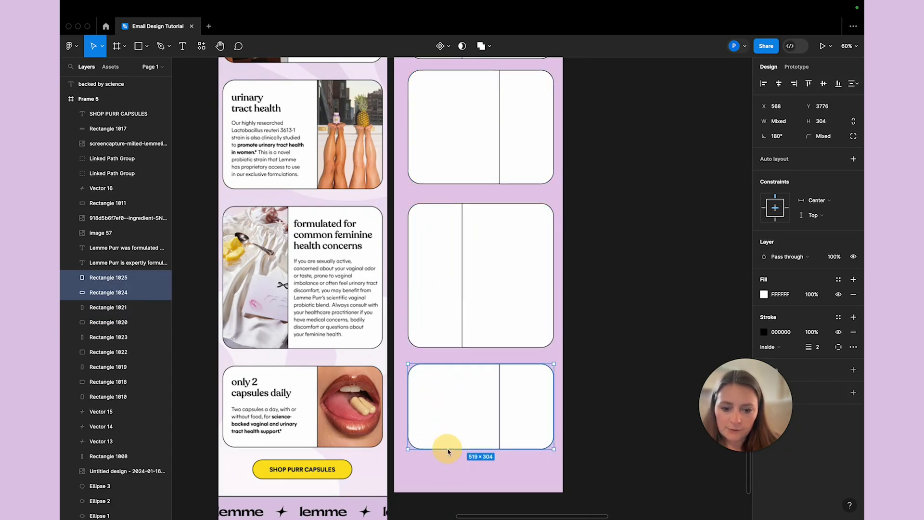
pyautogui.click(513, 428)
pyautogui.moveTo(499, 422); pyautogui.dragTo(486, 420)
pyautogui.click(602, 395)
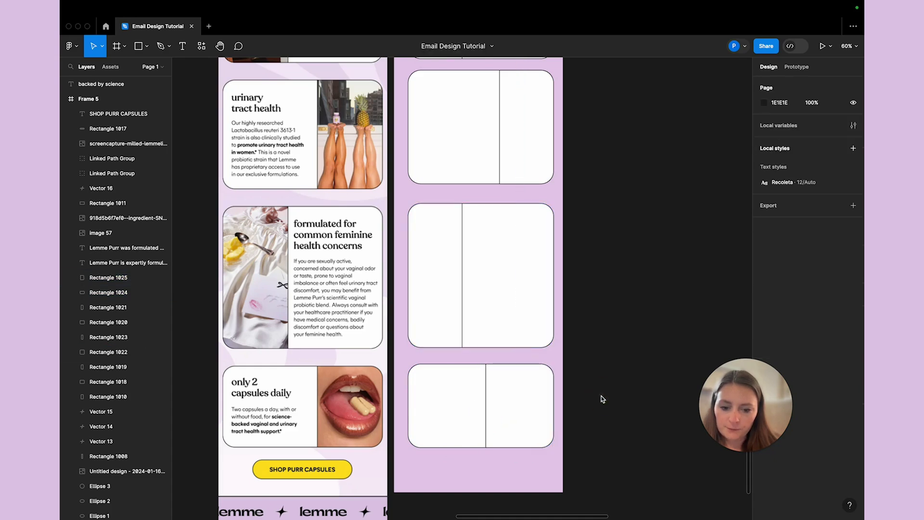
# Select all eight placeholder rectangles and move them up about 28 px.
pyautogui.scroll(-2, 602, 396)
pyautogui.scroll(10, 602, 399)
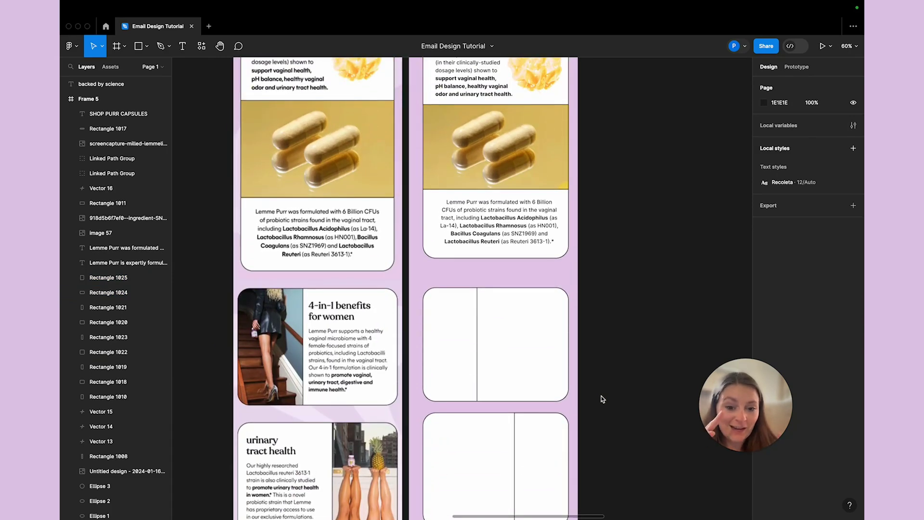
pyautogui.scroll(-1, 599, 367)
pyautogui.moveTo(571, 211); pyautogui.dragTo(472, 499)
pyautogui.scroll(4, 528, 294)
pyautogui.moveTo(528, 294); pyautogui.dragTo(528, 281)
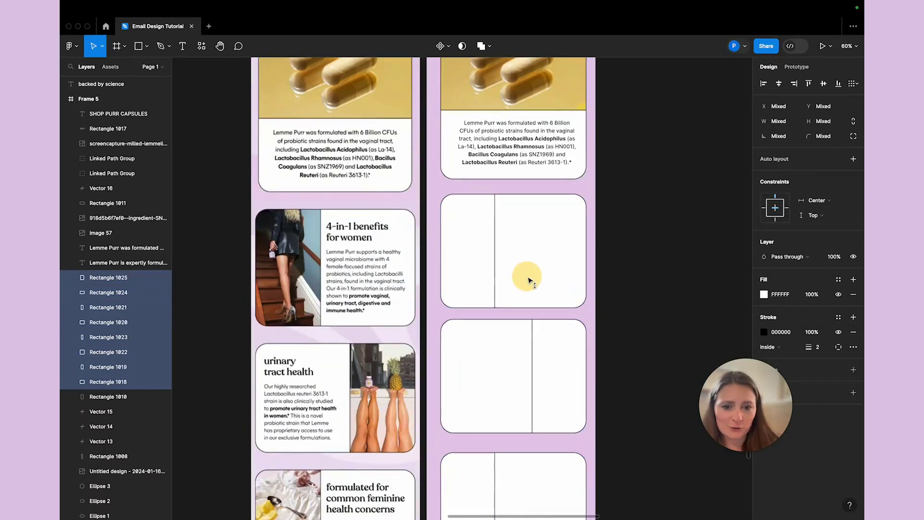
# Review the benefit cards' photos and copy (urinary tract, feminine health, 2 capsules daily) against the other column.
pyautogui.click(623, 333)
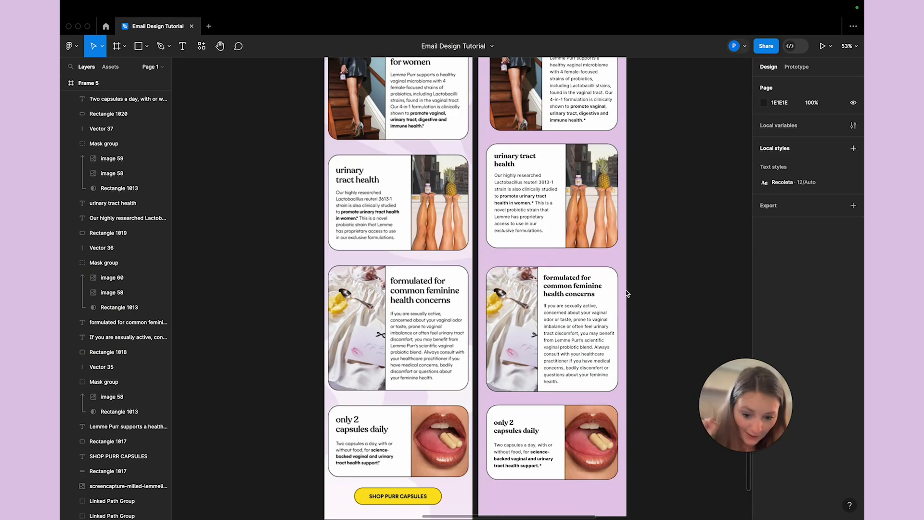
pyautogui.click(518, 376)
pyautogui.click(650, 237)
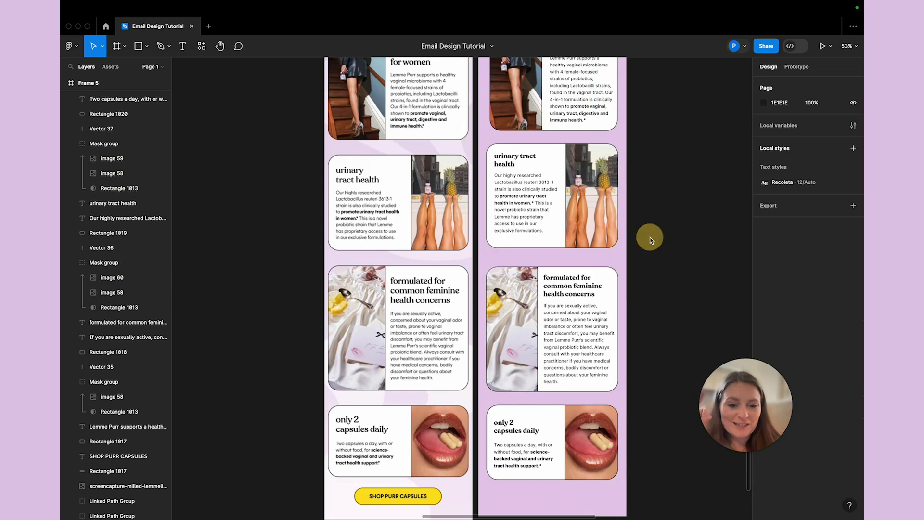
pyautogui.scroll(-2, 651, 240)
pyautogui.scroll(-2, 651, 239)
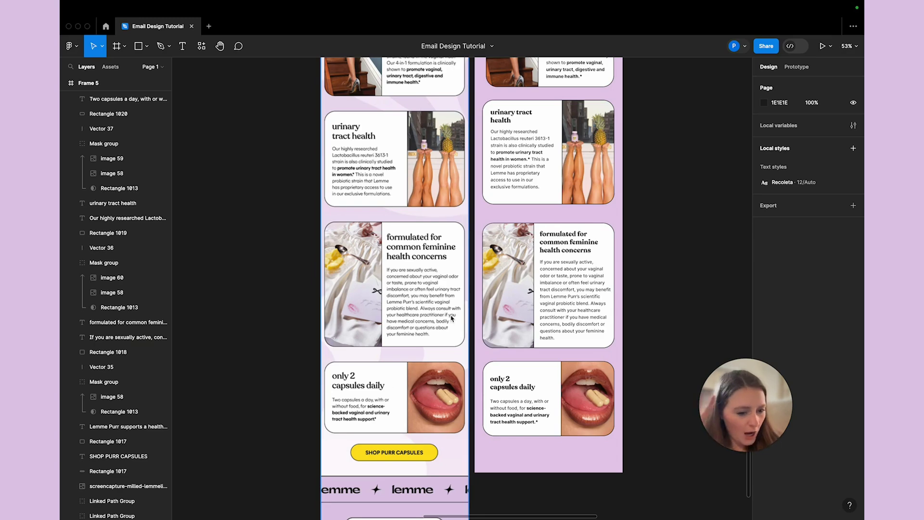
pyautogui.scroll(8, 438, 309)
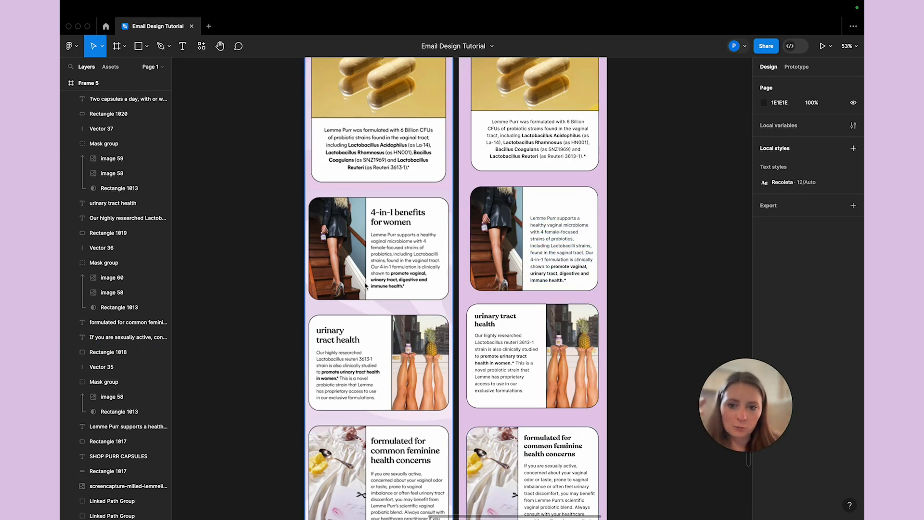
pyautogui.scroll(-4, 477, 356)
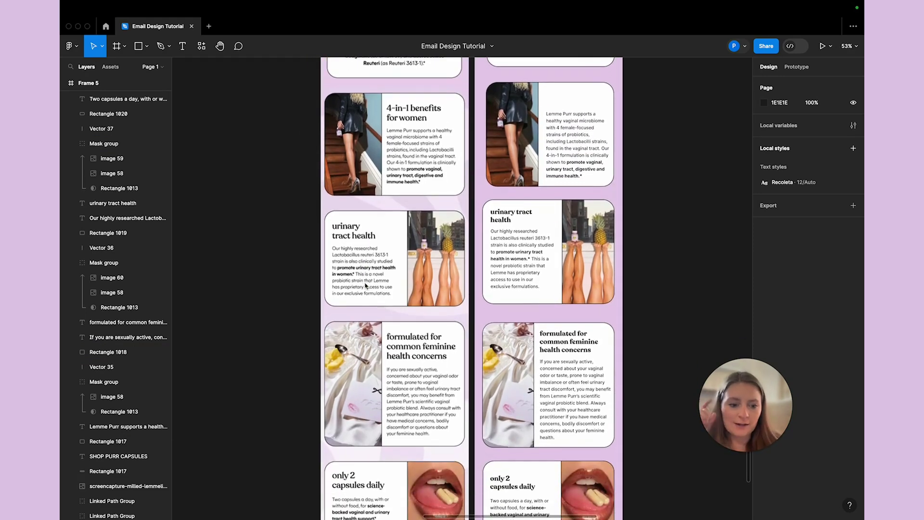
pyautogui.scroll(3, 366, 286)
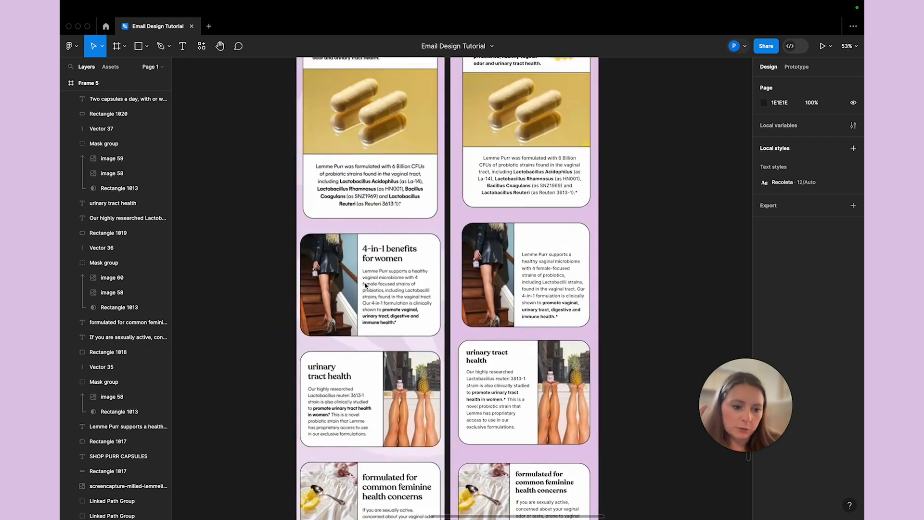
pyautogui.scroll(-2, 366, 286)
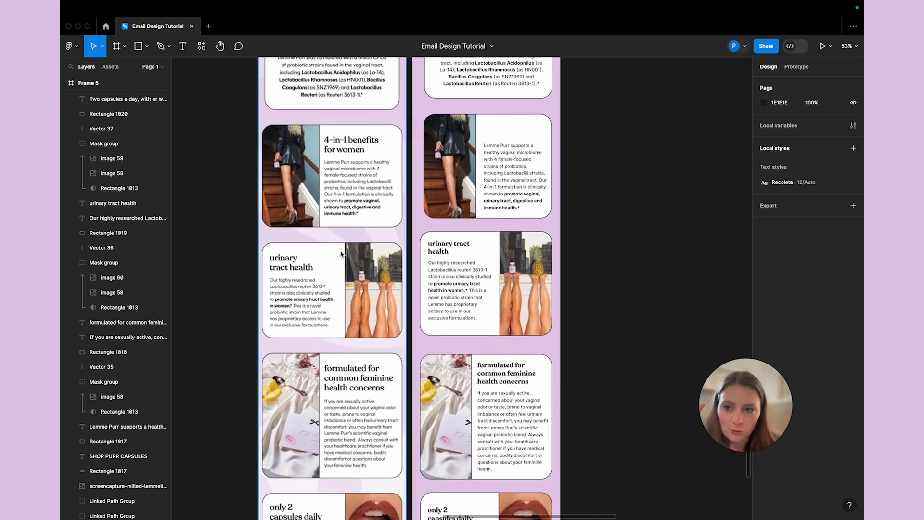
pyautogui.click(159, 48)
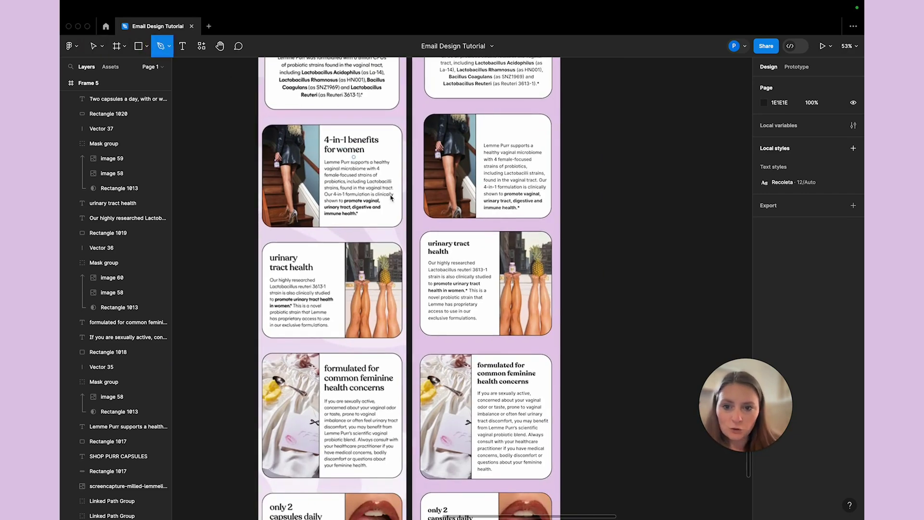
# Draw a closed six-point pen shape over the backed by science card.
pyautogui.scroll(8, 380, 188)
pyautogui.click(496, 176)
pyautogui.click(463, 148)
pyautogui.click(436, 147)
pyautogui.click(416, 172)
pyautogui.click(424, 221)
pyautogui.click(455, 230)
pyautogui.click(496, 176)
# Remove the shape's stroke and give it a white FFFFFF fill.
pyautogui.click(853, 249)
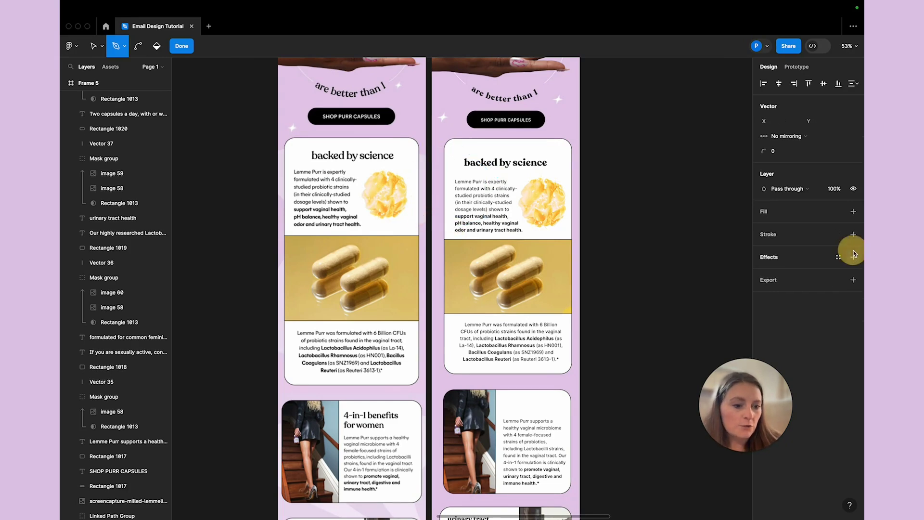
pyautogui.click(854, 211)
pyautogui.click(764, 226)
pyautogui.moveTo(674, 284); pyautogui.dragTo(605, 233)
pyautogui.moveTo(417, 175); pyautogui.dragTo(323, 157)
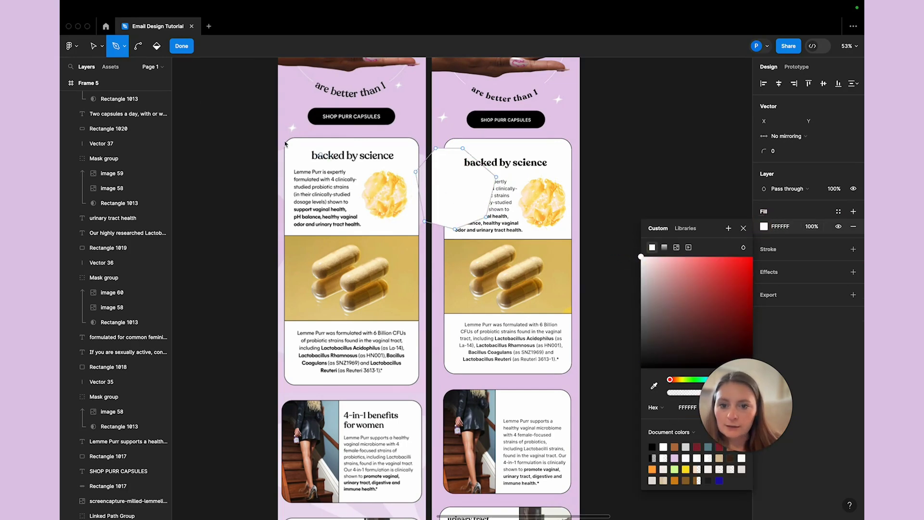
pyautogui.click(178, 50)
pyautogui.click(179, 48)
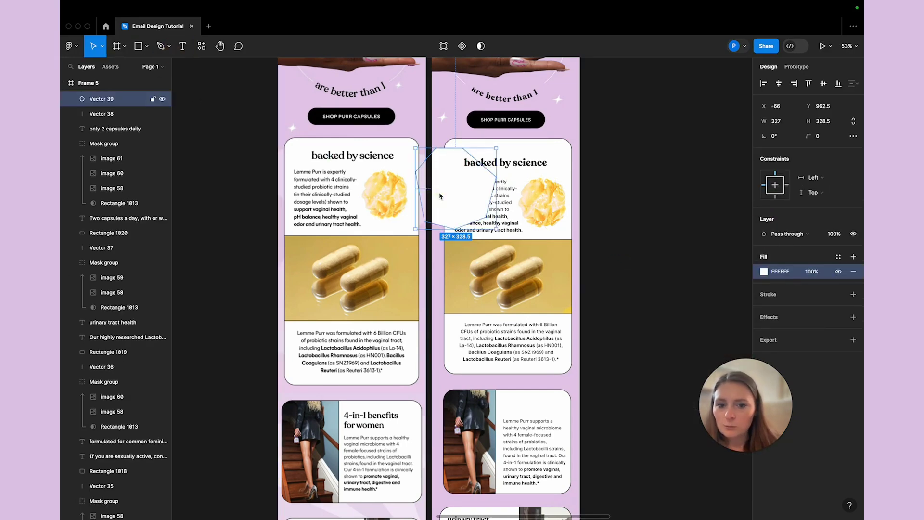
pyautogui.click(161, 46)
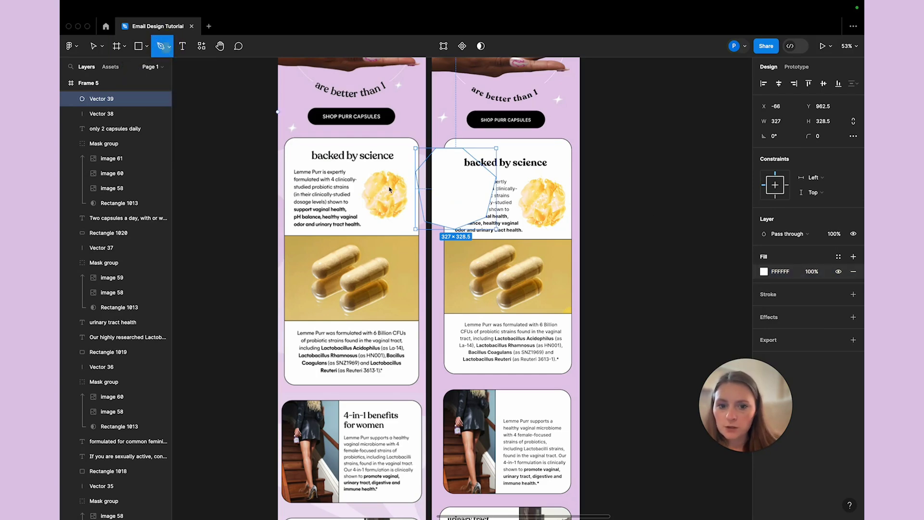
# Reshape the blob by moving its top point left and curving its lower-left edge.
pyautogui.doubleClick(472, 183)
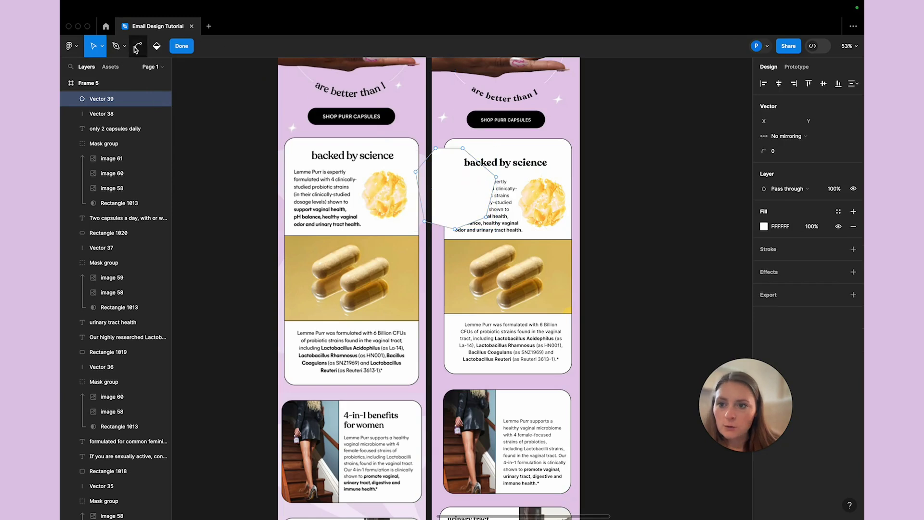
pyautogui.moveTo(465, 151); pyautogui.dragTo(438, 151)
pyautogui.click(417, 171)
pyautogui.moveTo(427, 225); pyautogui.dragTo(455, 230)
pyautogui.click(486, 216)
pyautogui.click(454, 149)
pyautogui.click(185, 52)
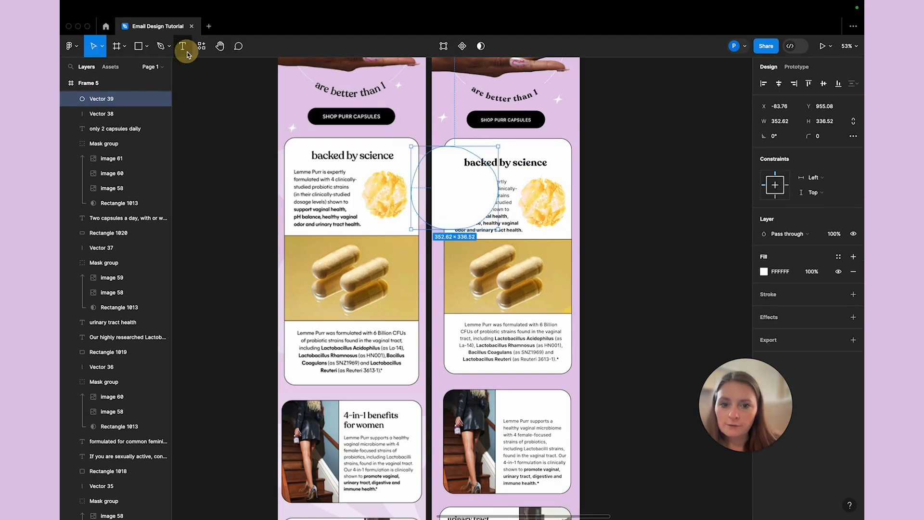
# Round a top point into a smooth curve and send the blob behind the card content.
pyautogui.doubleClick(477, 166)
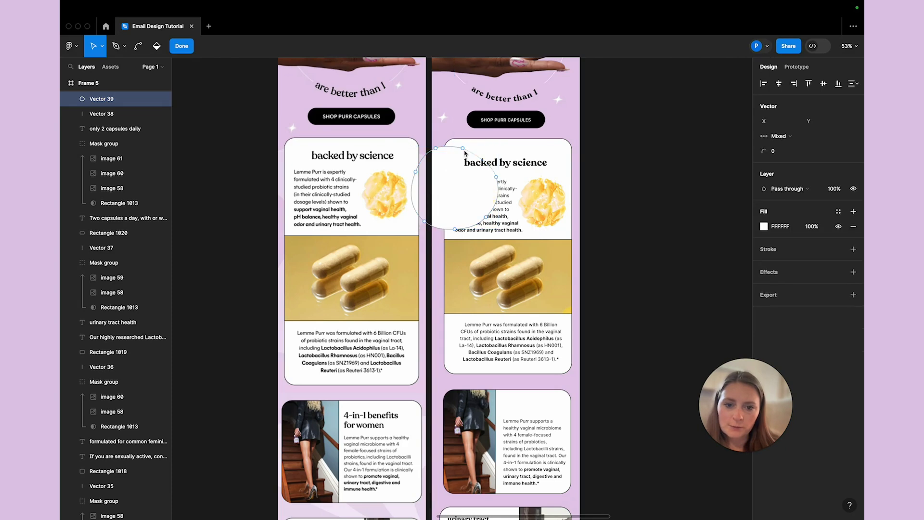
pyautogui.click(460, 175)
pyautogui.moveTo(455, 164); pyautogui.dragTo(448, 158)
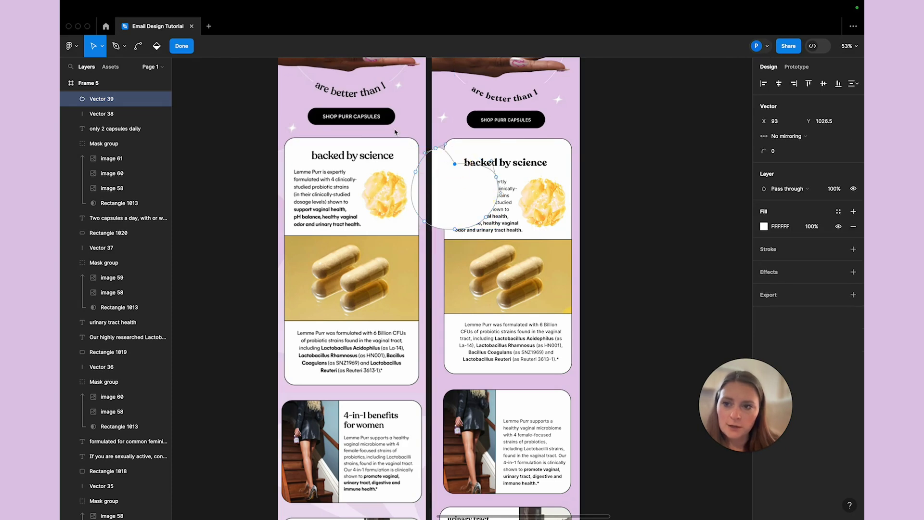
pyautogui.click(138, 46)
pyautogui.click(182, 46)
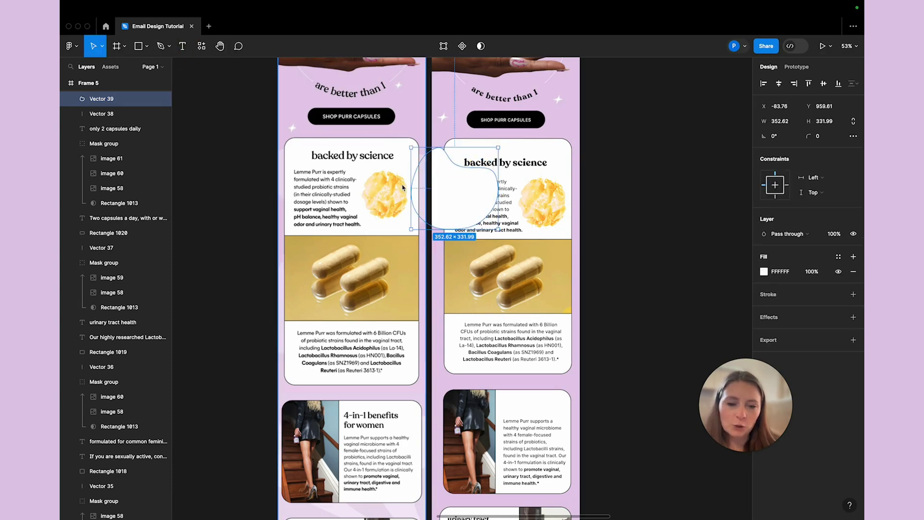
pyautogui.moveTo(120, 99); pyautogui.dragTo(94, 482)
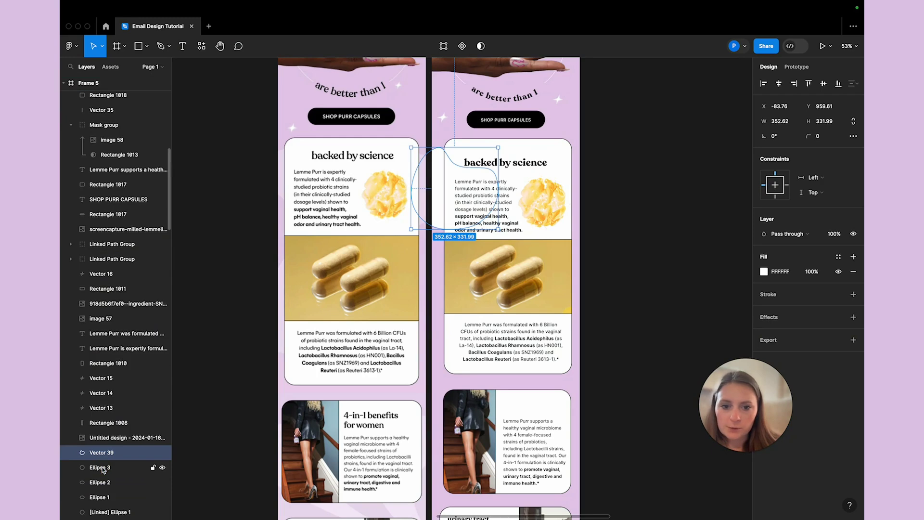
# Make the background blob's white fill mostly transparent.
pyautogui.click(765, 272)
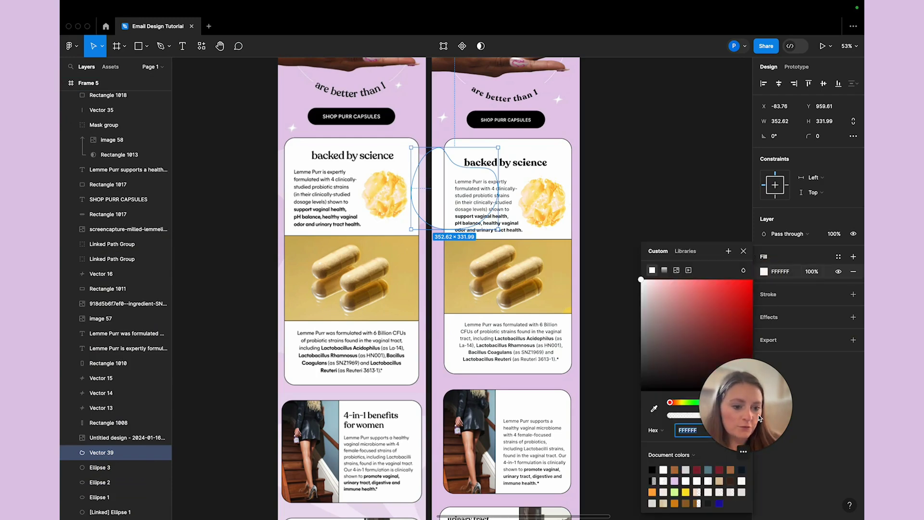
pyautogui.moveTo(732, 430); pyautogui.dragTo(662, 415)
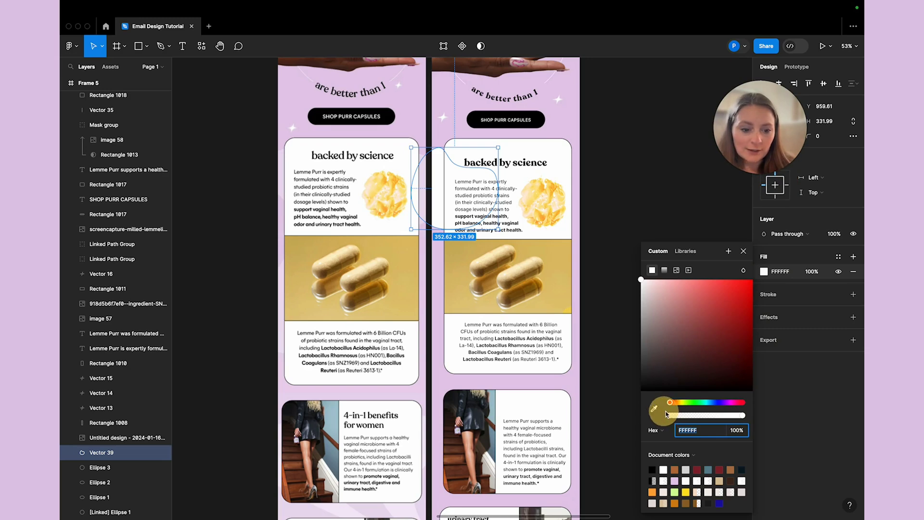
pyautogui.moveTo(741, 415); pyautogui.dragTo(702, 417)
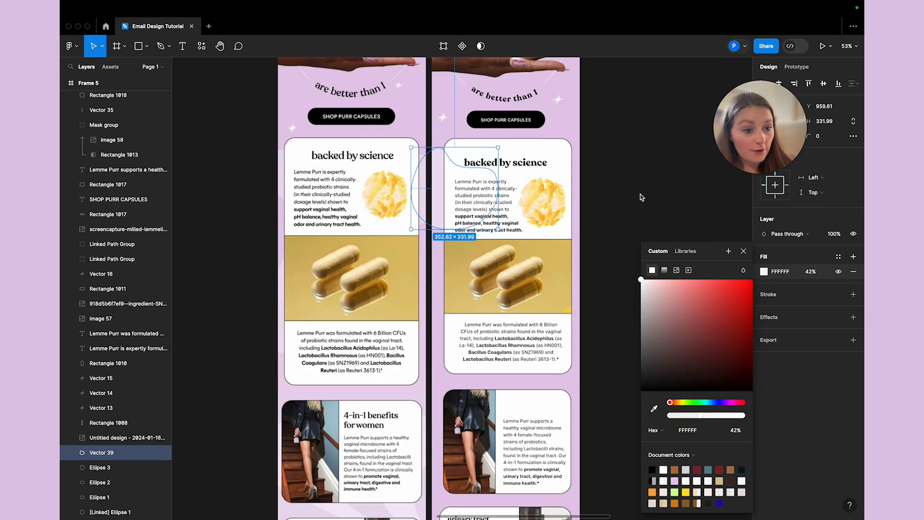
pyautogui.click(613, 188)
# Paste a copy of the translucent blob over the flower image and make it about 380 high.
pyautogui.hotkey('ctrl', 'v')
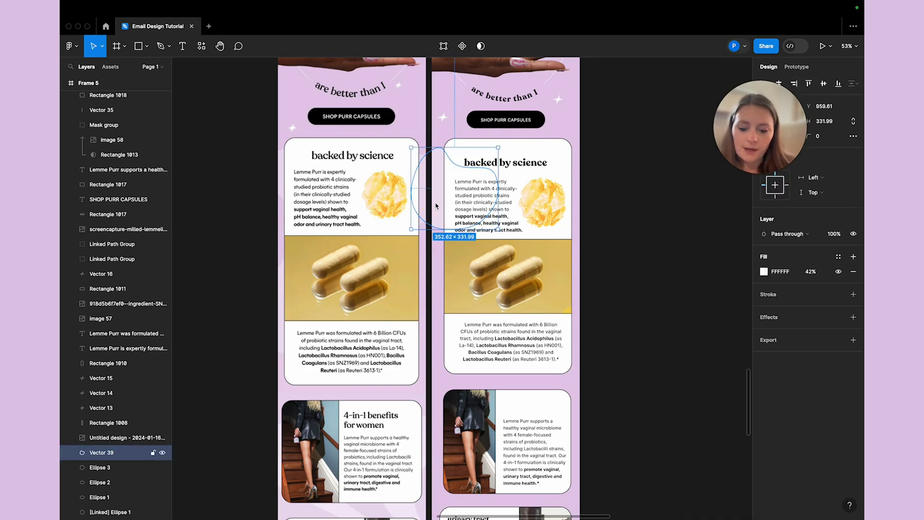
pyautogui.moveTo(436, 206); pyautogui.dragTo(538, 235)
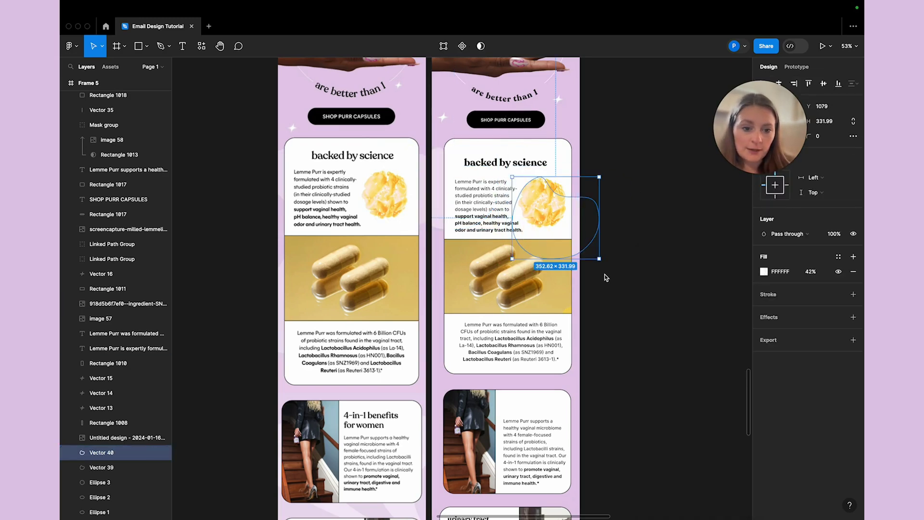
pyautogui.click(605, 266)
pyautogui.click(602, 264)
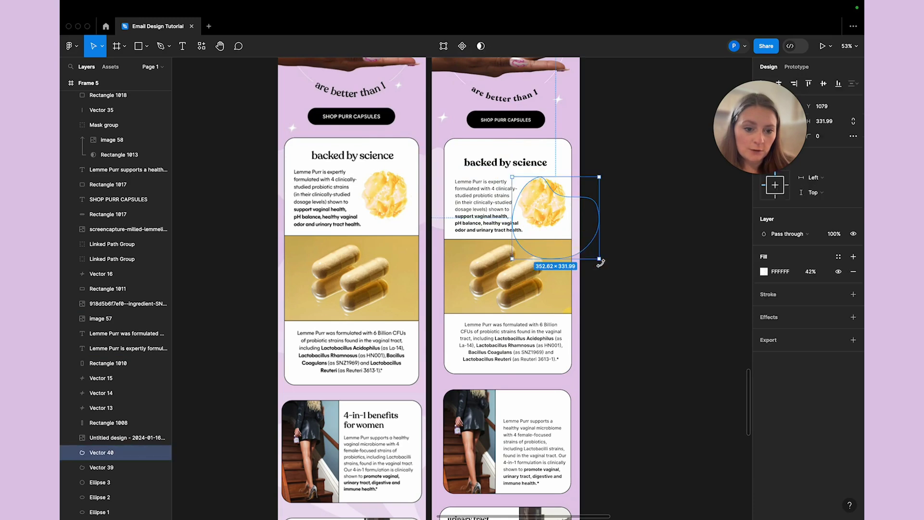
pyautogui.moveTo(602, 261)
pyautogui.mouseDown()
pyautogui.moveTo(619, 254)
pyautogui.moveTo(623, 229)
pyautogui.moveTo(600, 269)
pyautogui.mouseUp()
# Duplicate the curved blob lower down the email beside the capsule photo.
pyautogui.click(600, 214)
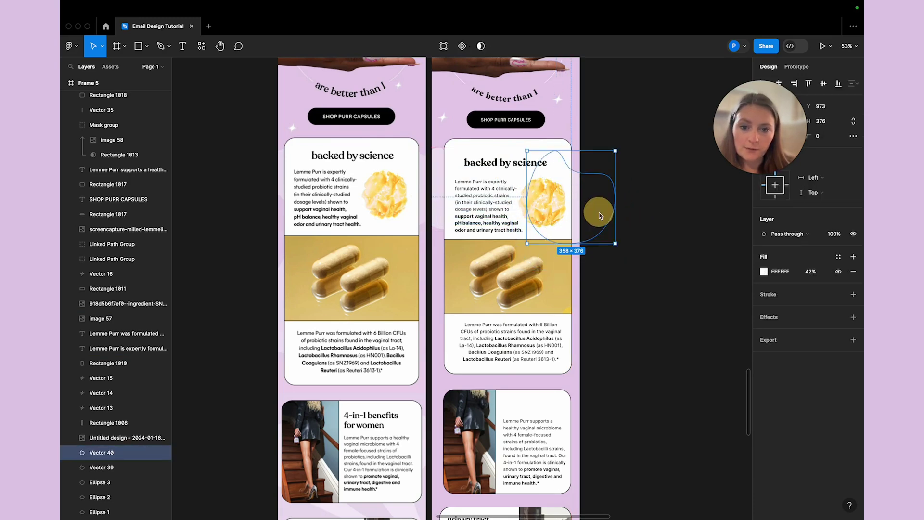
pyautogui.scroll(-2, 594, 284)
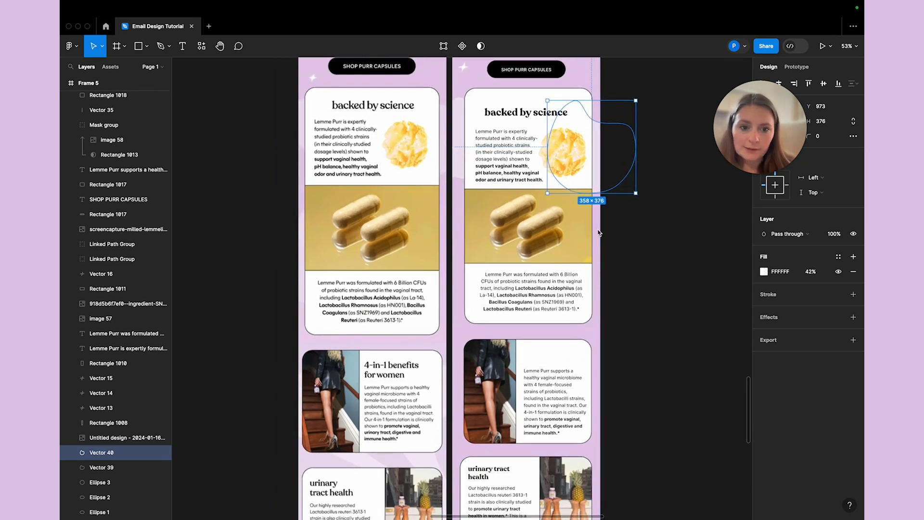
pyautogui.moveTo(598, 196); pyautogui.dragTo(501, 258)
# Paste another copy of the blob onto the 4-in-1 benefits card.
pyautogui.click(658, 303)
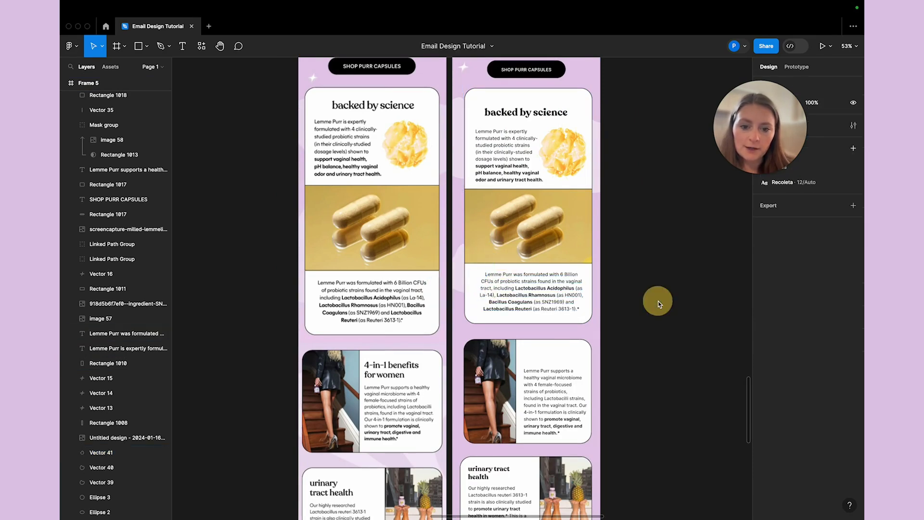
pyautogui.click(460, 266)
pyautogui.scroll(-2, 459, 268)
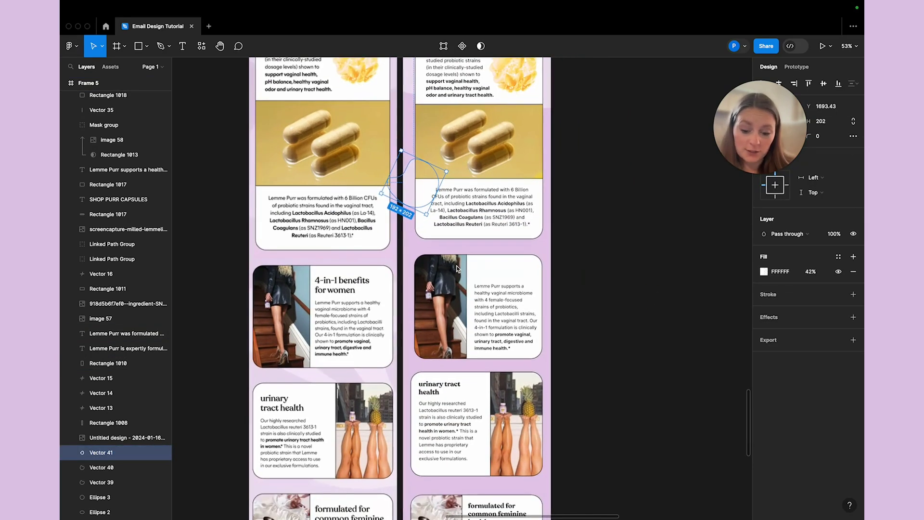
pyautogui.hotkey('ctrl', 'v')
pyautogui.moveTo(448, 318); pyautogui.dragTo(459, 359)
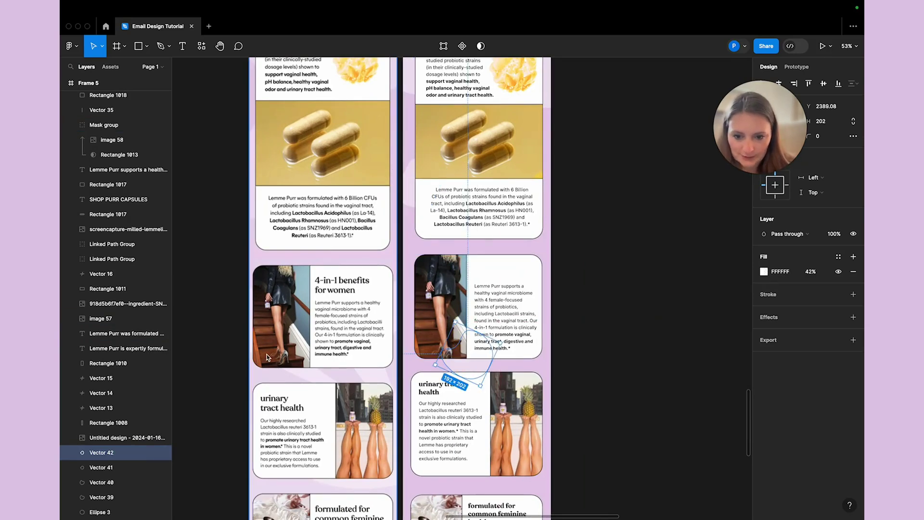
pyautogui.scroll(-2, 234, 89)
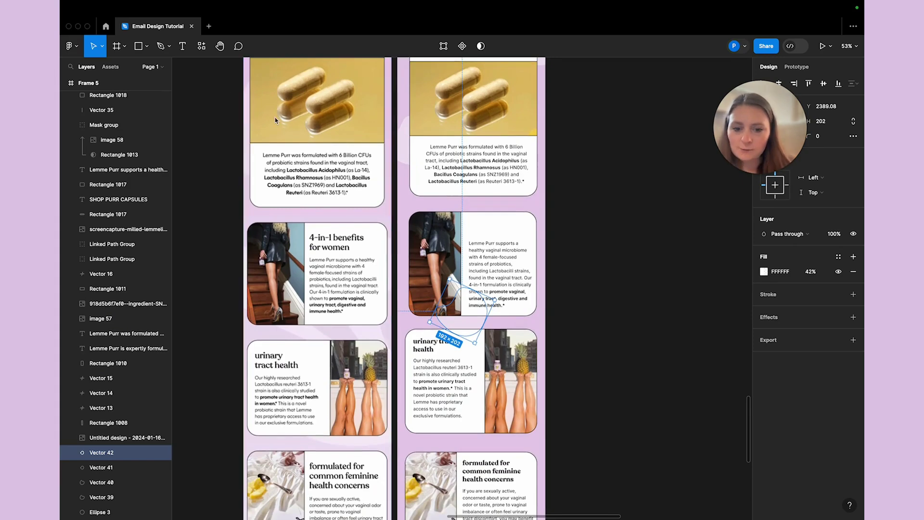
# Stretch the new blob to about 256×448 and position it over the card.
pyautogui.doubleClick(459, 322)
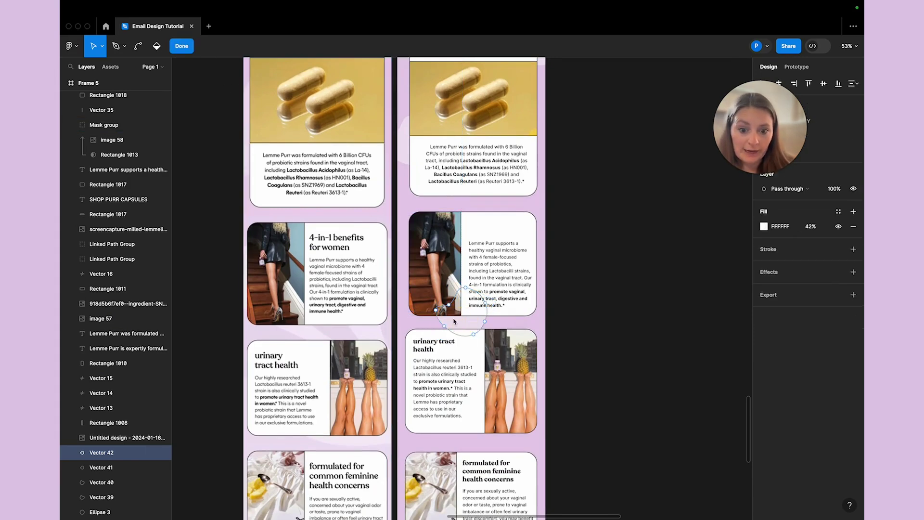
pyautogui.click(181, 46)
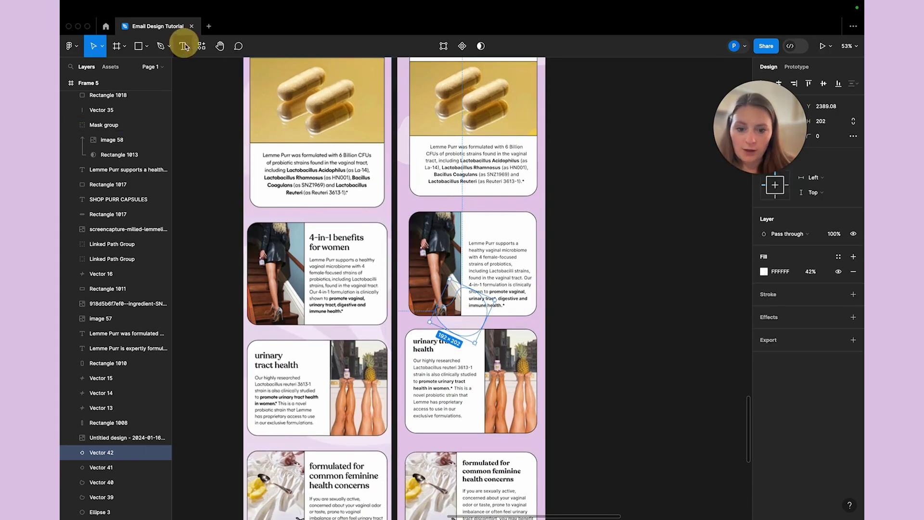
pyautogui.moveTo(484, 334); pyautogui.dragTo(429, 423)
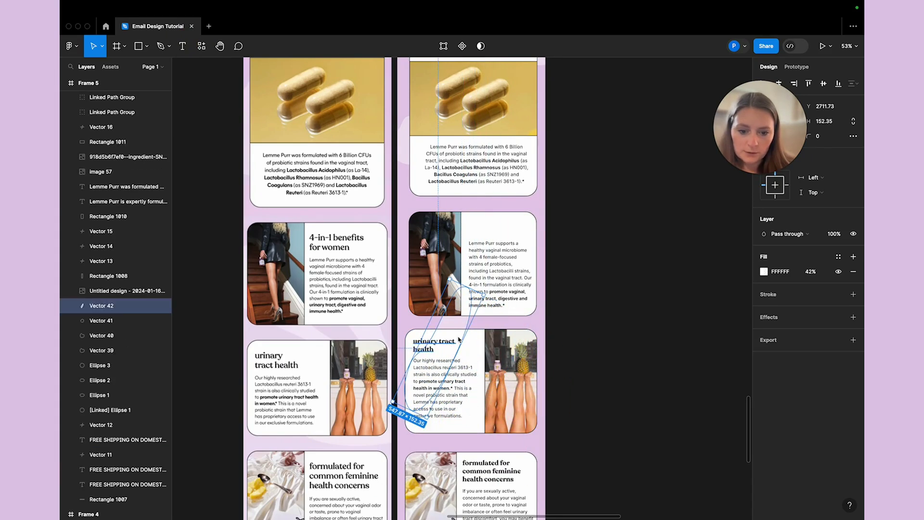
pyautogui.moveTo(459, 326); pyautogui.dragTo(388, 292)
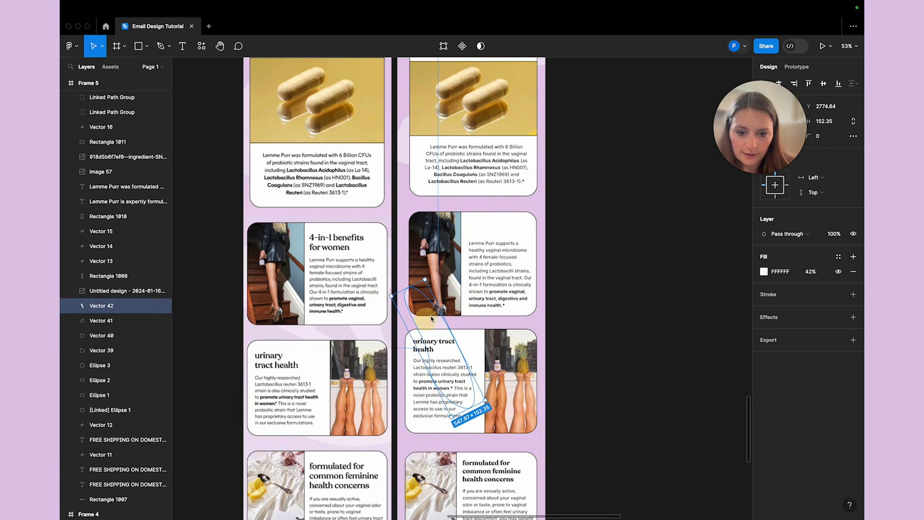
pyautogui.click(461, 295)
pyautogui.moveTo(461, 295); pyautogui.dragTo(586, 408)
# Duplicate the blob again and delete the extra pasted copy.
pyautogui.hotkey('ctrl', 'd')
pyautogui.click(612, 318)
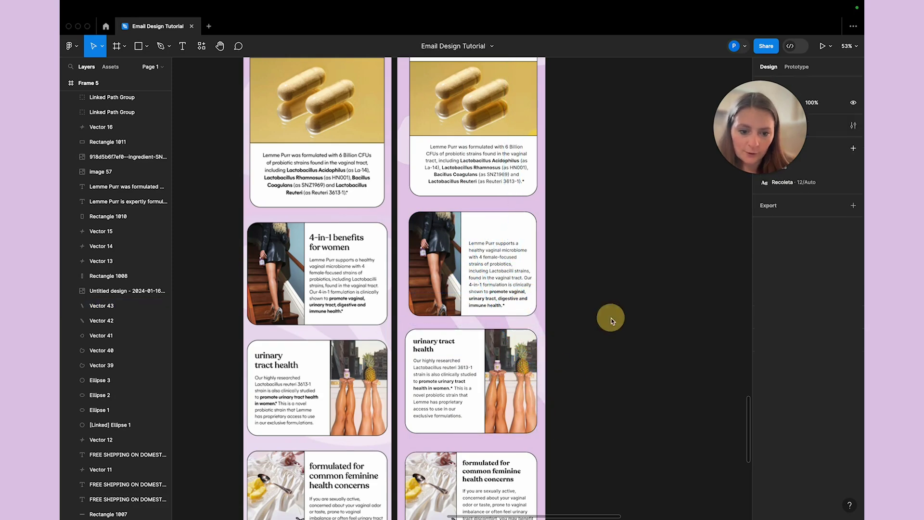
pyautogui.hotkey('ctrl', 'v')
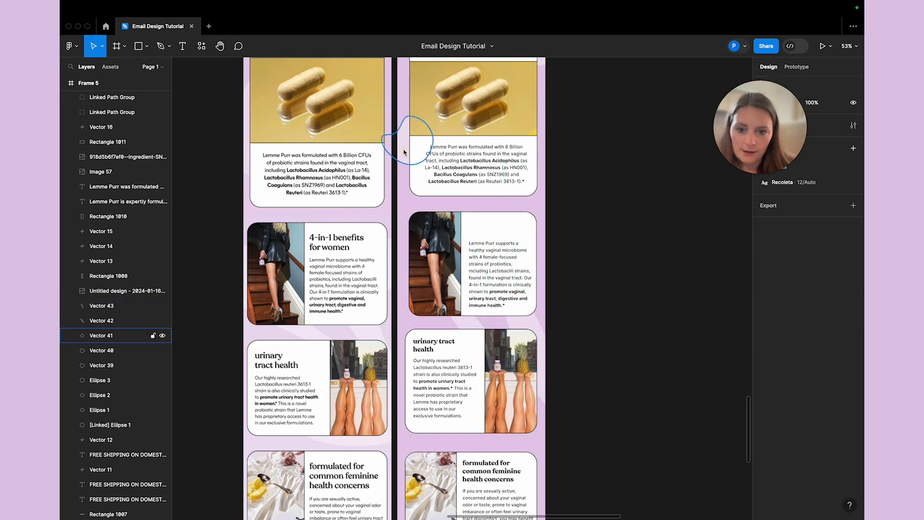
pyautogui.moveTo(404, 149); pyautogui.dragTo(520, 419)
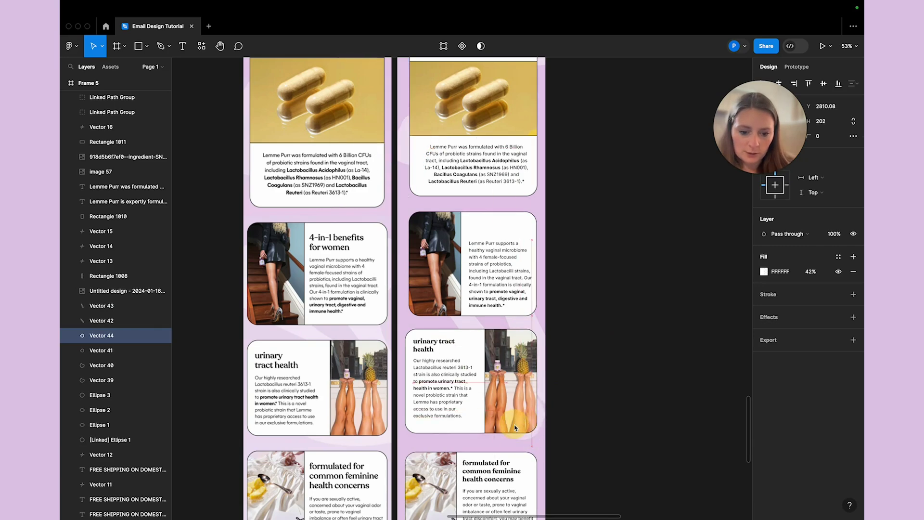
pyautogui.press('Delete')
# Reshape the long curved blob by pulling a lower point down-left.
pyautogui.click(546, 387)
pyautogui.scroll(-4, 546, 388)
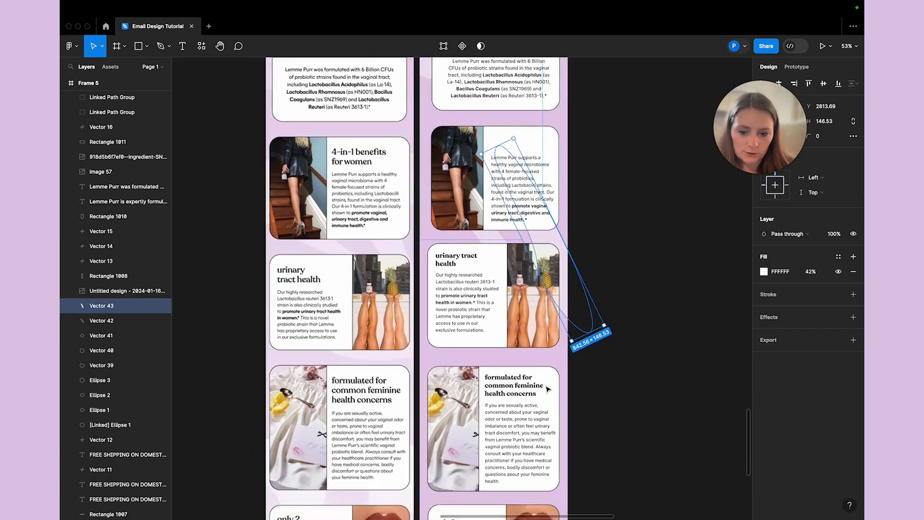
pyautogui.doubleClick(563, 295)
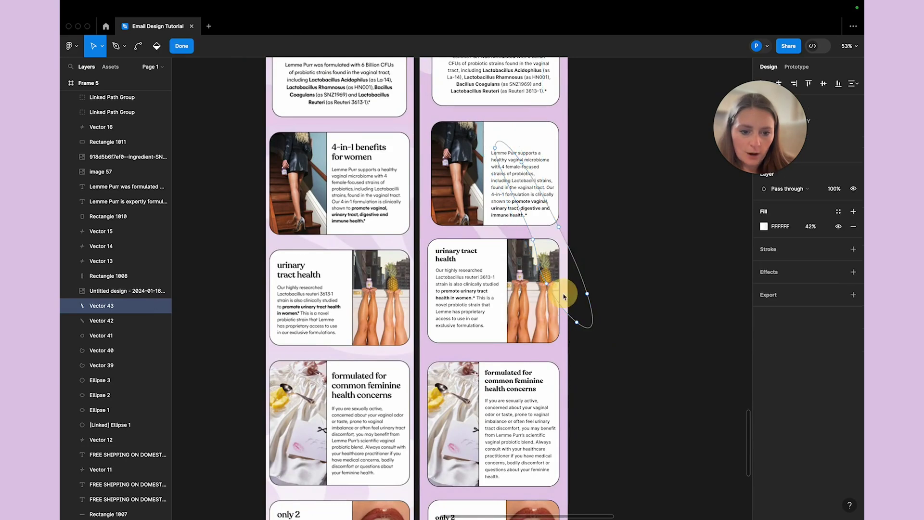
pyautogui.click(554, 351)
pyautogui.moveTo(546, 288); pyautogui.dragTo(481, 339)
pyautogui.click(544, 356)
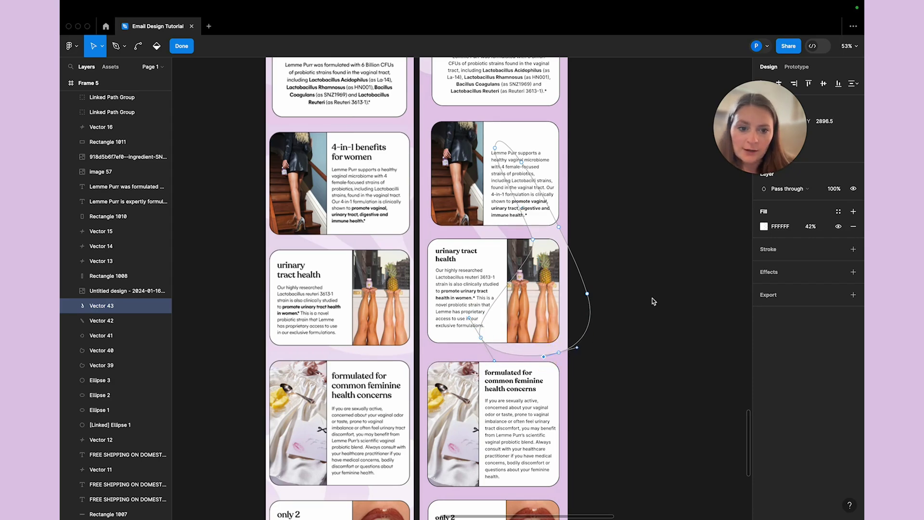
pyautogui.click(181, 46)
pyautogui.click(217, 170)
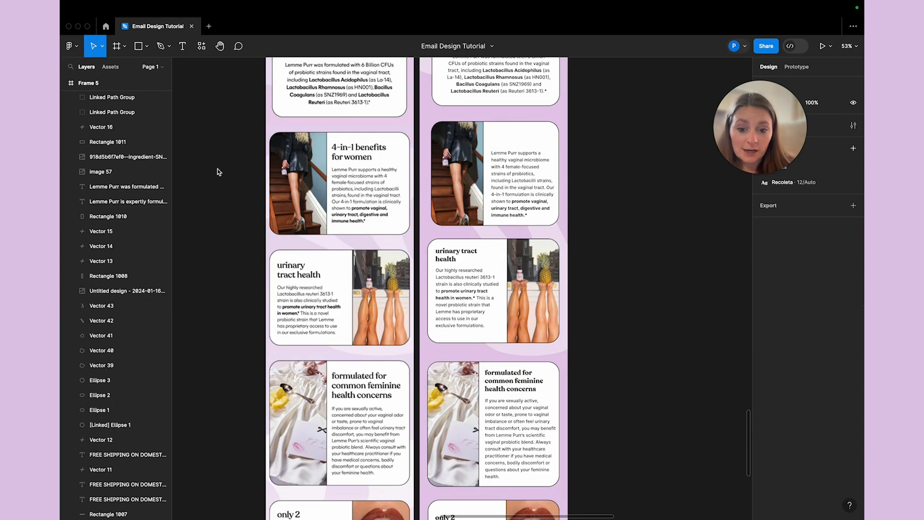
# Shorten the long curved blob to about 448 high.
pyautogui.click(538, 247)
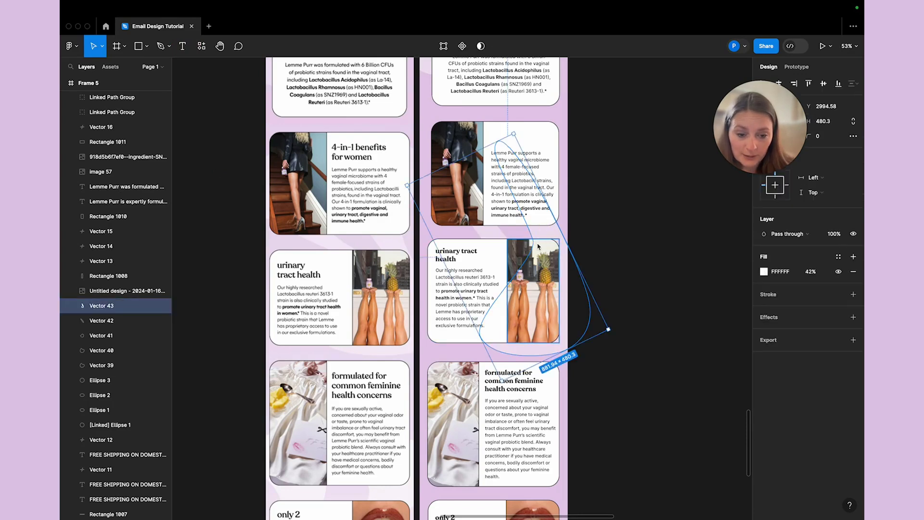
pyautogui.rightClick(561, 234)
pyautogui.press('Escape')
pyautogui.moveTo(560, 235); pyautogui.dragTo(554, 235)
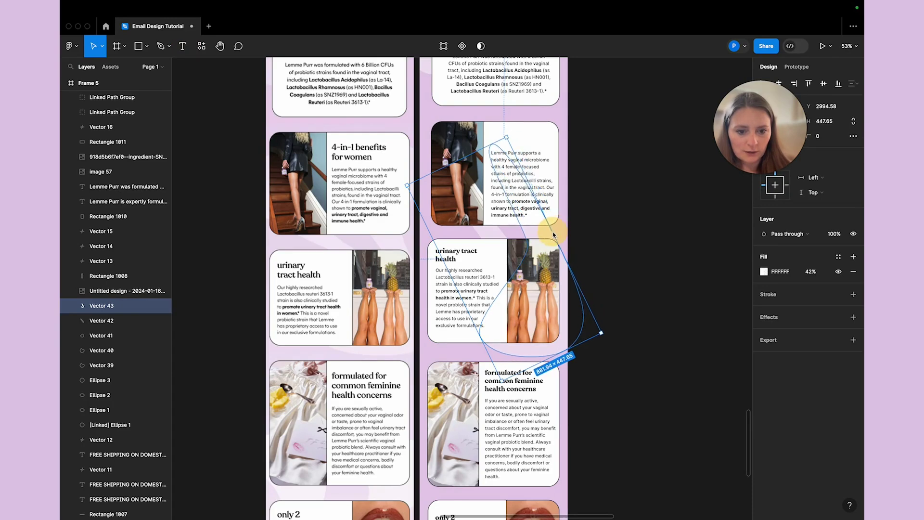
pyautogui.click(633, 274)
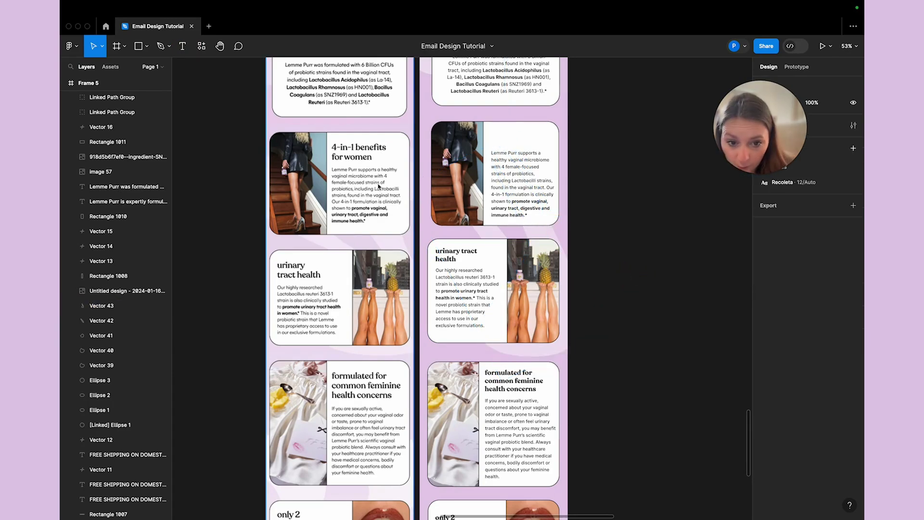
# Shorten the thin decorative curve to about 76 high.
pyautogui.click(504, 241)
pyautogui.moveTo(522, 302); pyautogui.dragTo(506, 246)
pyautogui.click(629, 308)
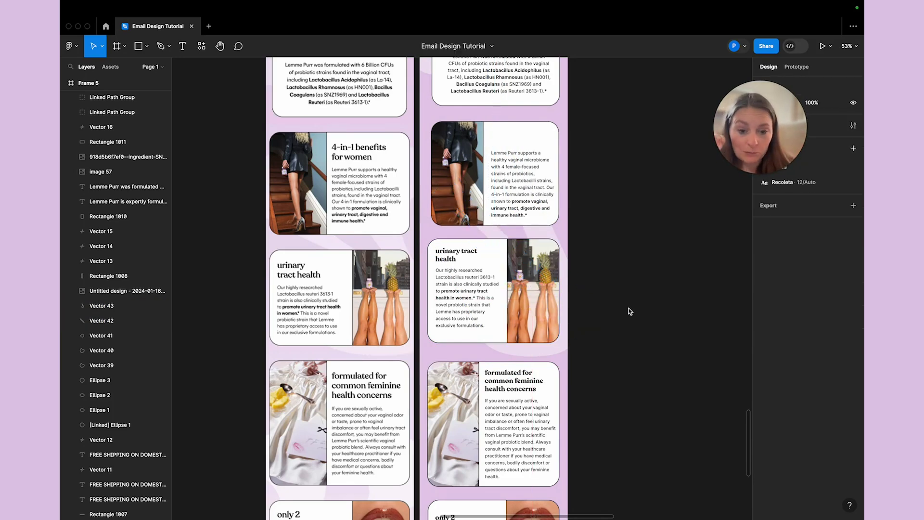
# Duplicate the right SHOP PURR CAPSULES button further down the email.
pyautogui.scroll(-3, 629, 308)
pyautogui.scroll(-1, 629, 308)
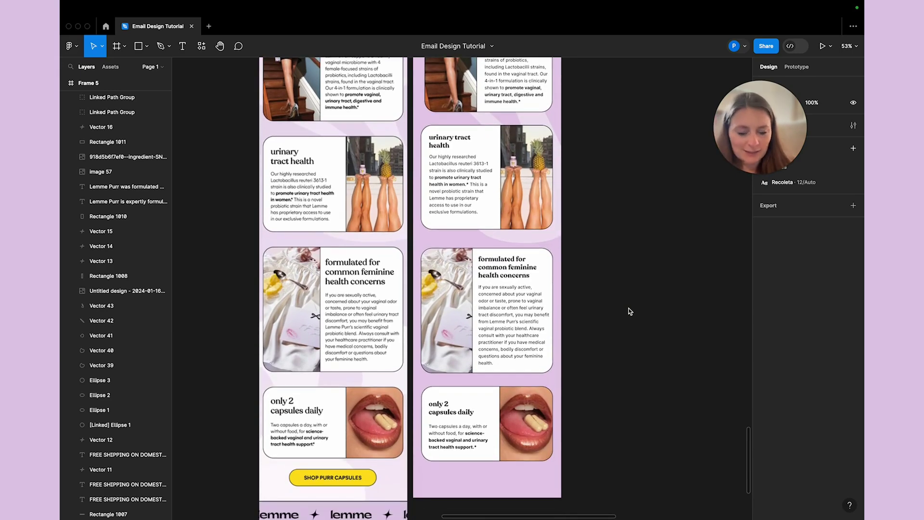
pyautogui.scroll(-4, 629, 308)
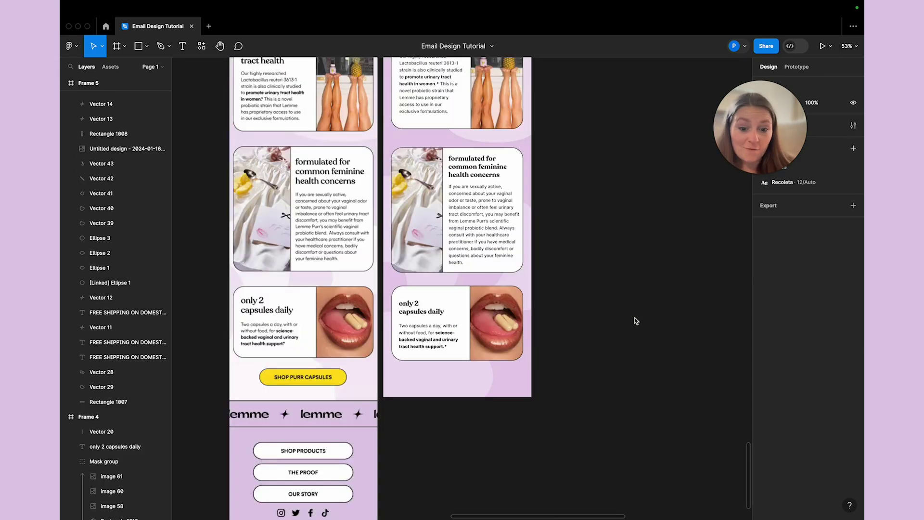
pyautogui.scroll(14, 566, 337)
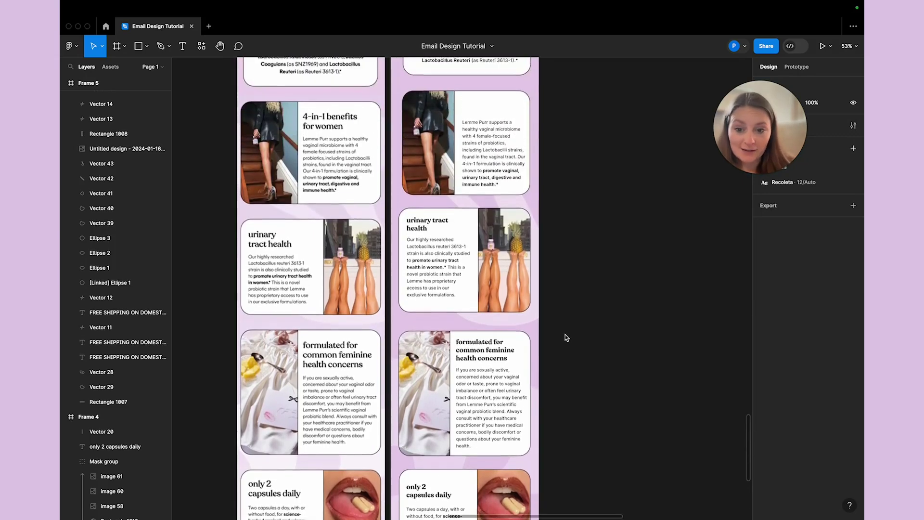
pyautogui.scroll(9, 566, 337)
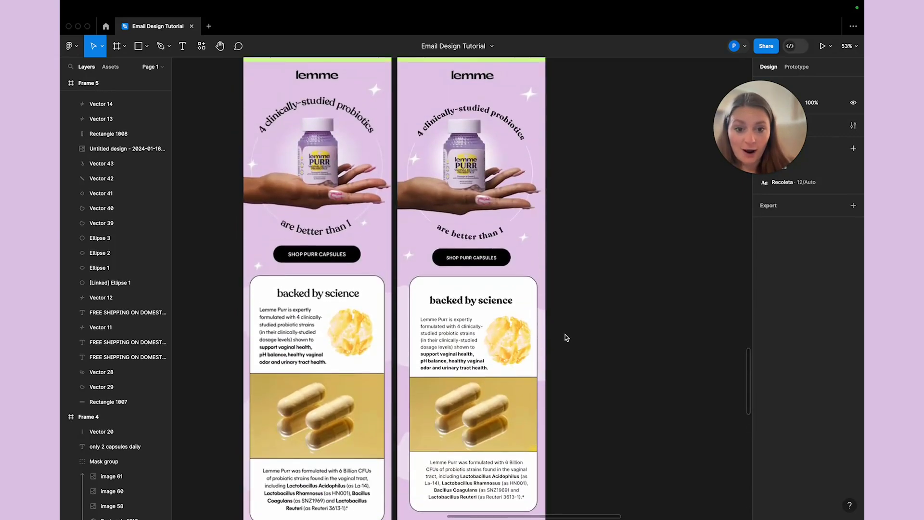
pyautogui.scroll(-15, 566, 337)
pyautogui.scroll(-10, 567, 337)
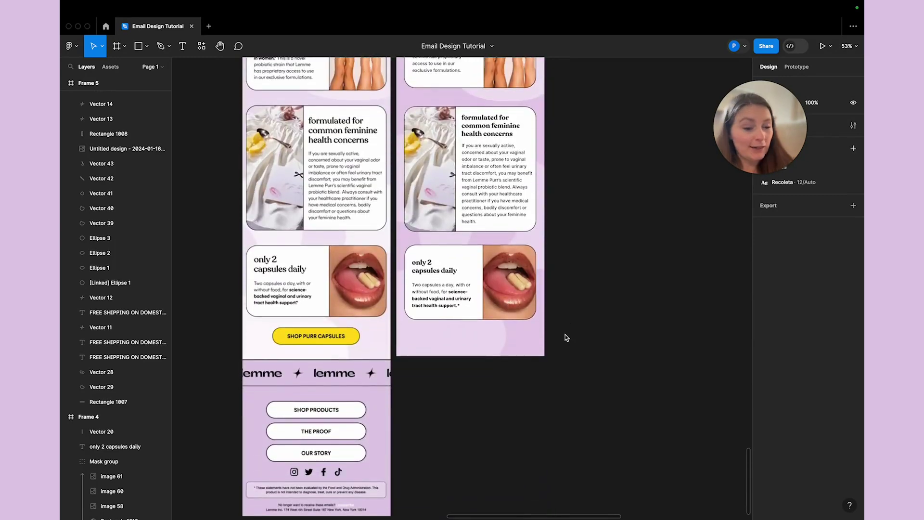
pyautogui.scroll(17, 566, 337)
pyautogui.scroll(7, 566, 337)
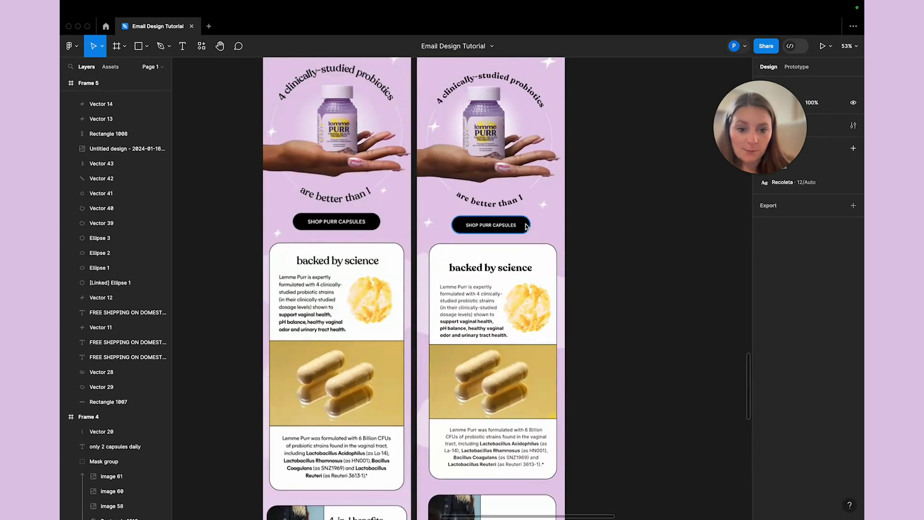
pyautogui.click(528, 225)
pyautogui.keyDown('shift'); pyautogui.click(509, 228); pyautogui.keyUp('shift')
pyautogui.moveTo(509, 228); pyautogui.dragTo(512, 417)
# Color the copied button's background FCE222, sampled from the left button's yellow.
pyautogui.click(512, 415)
pyautogui.click(764, 271)
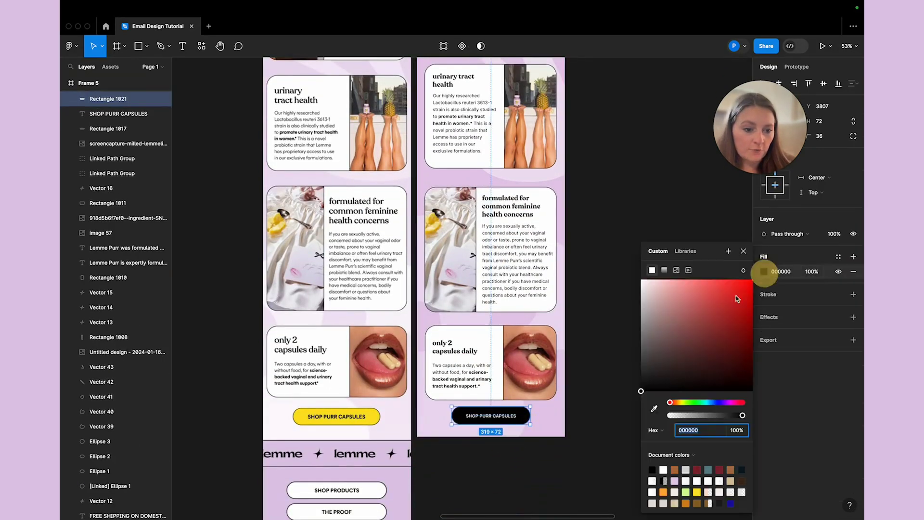
pyautogui.click(654, 408)
pyautogui.click(375, 420)
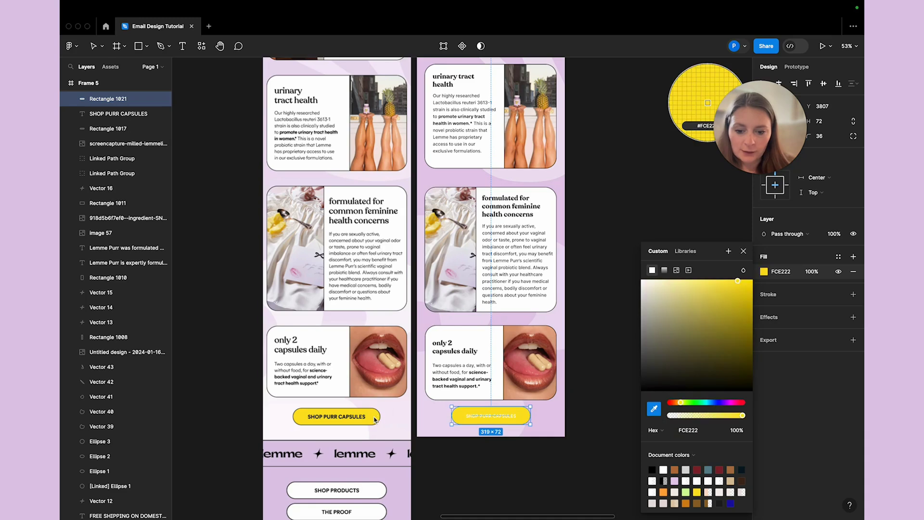
pyautogui.click(588, 417)
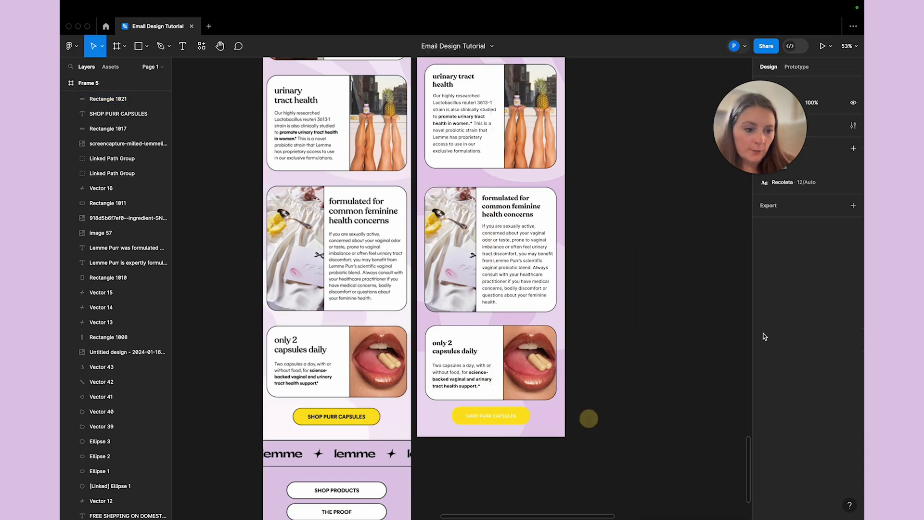
# Add a 2px black inside stroke to the yellow button shape.
pyautogui.click(502, 421)
pyautogui.click(764, 369)
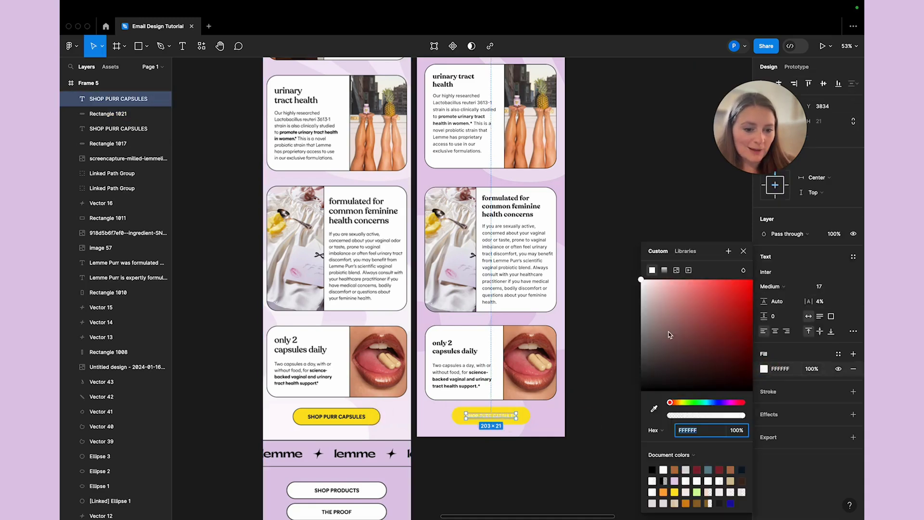
pyautogui.click(491, 417)
pyautogui.click(854, 295)
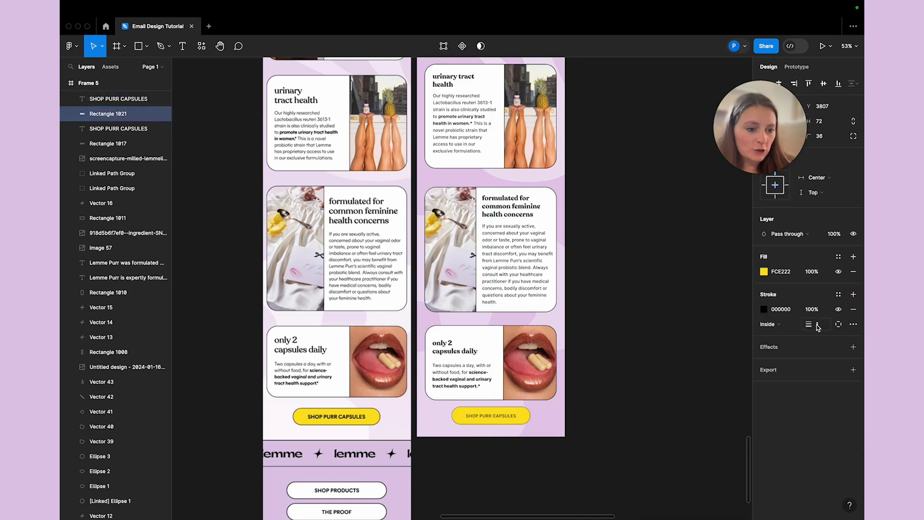
pyautogui.click(657, 407)
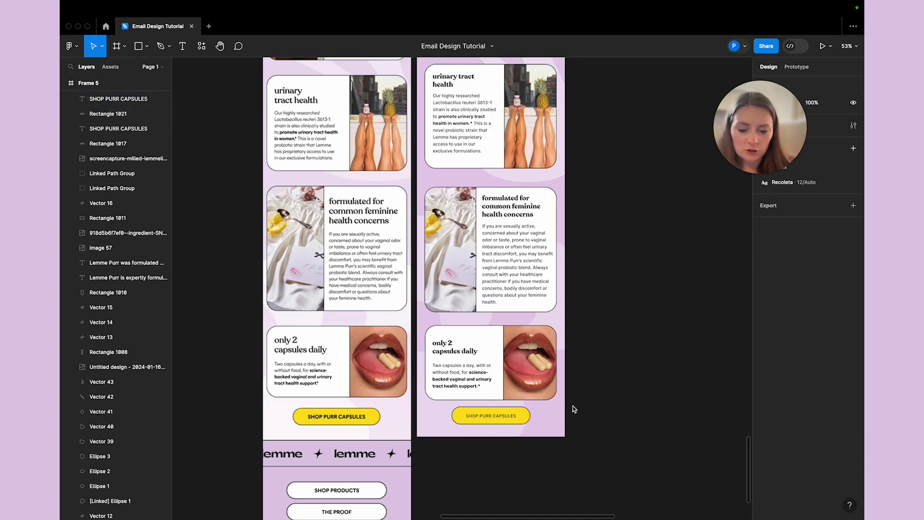
# Set the button label's font weight to Semi Bold.
pyautogui.click(501, 417)
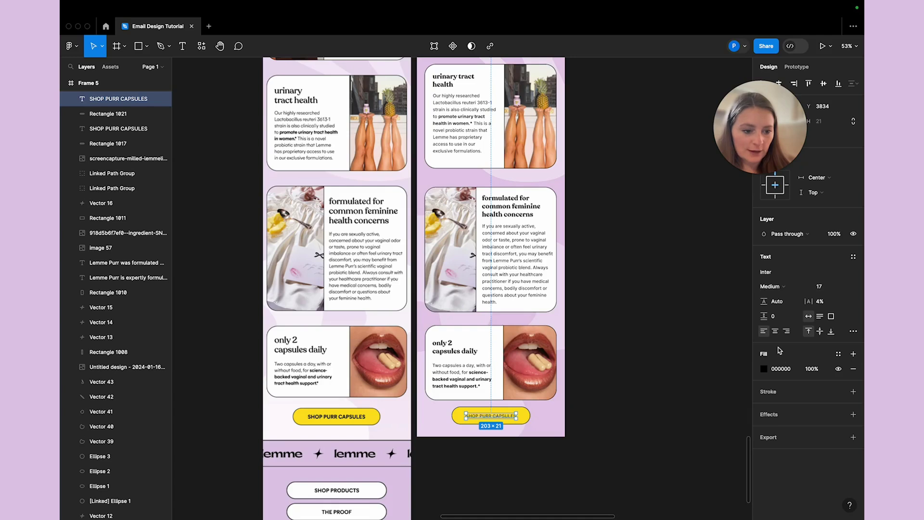
pyautogui.click(775, 288)
pyautogui.click(776, 306)
pyautogui.click(597, 421)
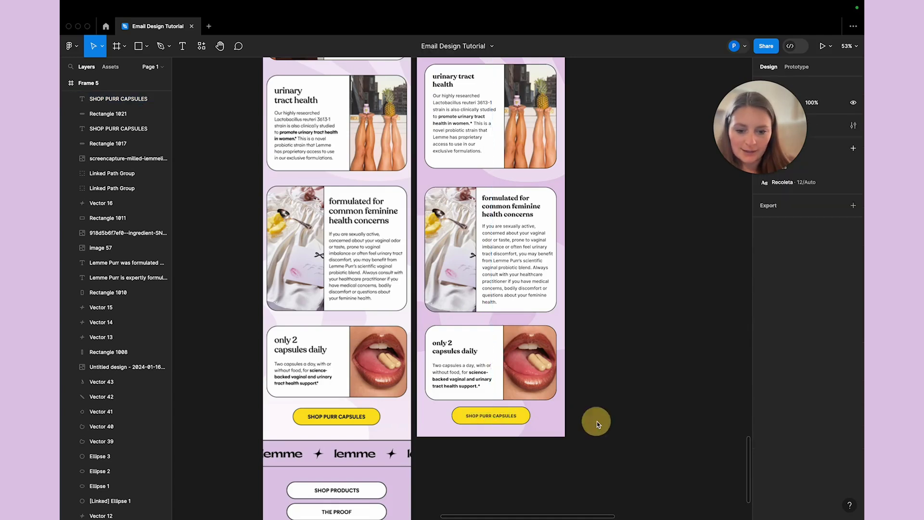
pyautogui.scroll(-2, 597, 421)
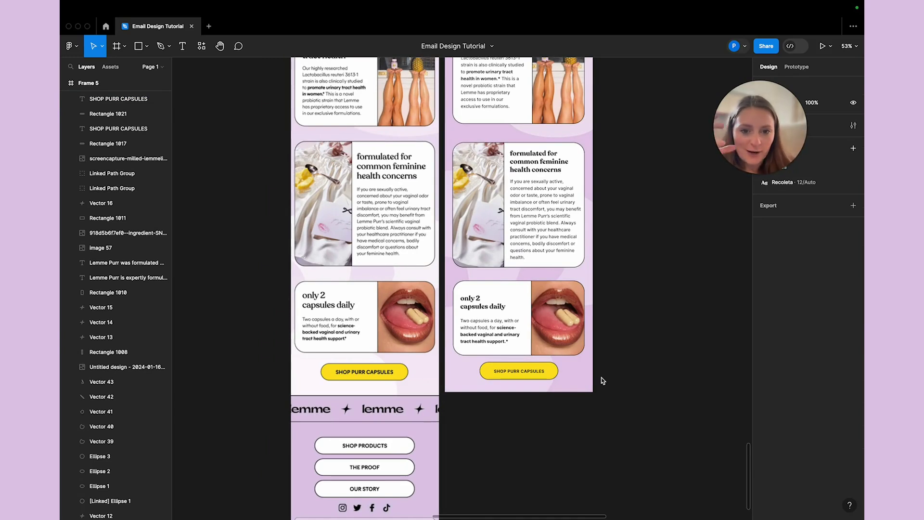
# Copy the 'backed by science' heading into the 4-in-1 card.
pyautogui.scroll(5, 602, 381)
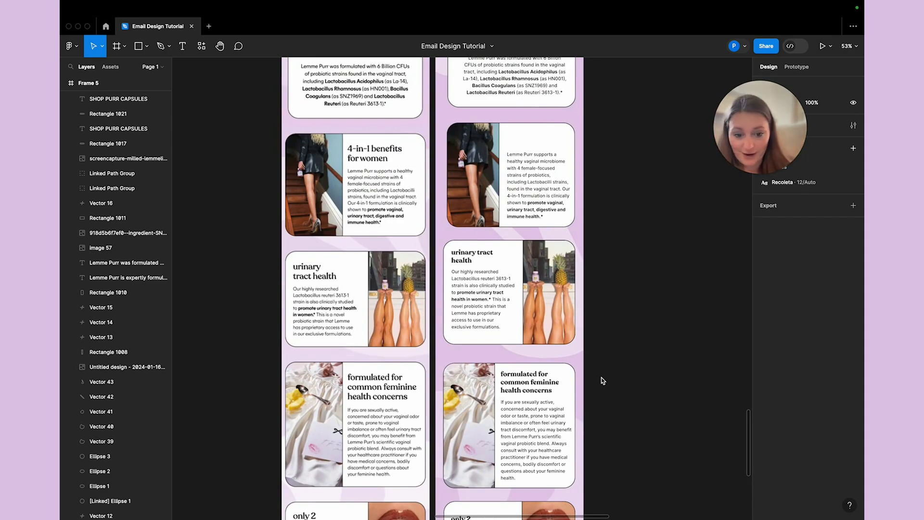
pyautogui.scroll(5, 602, 380)
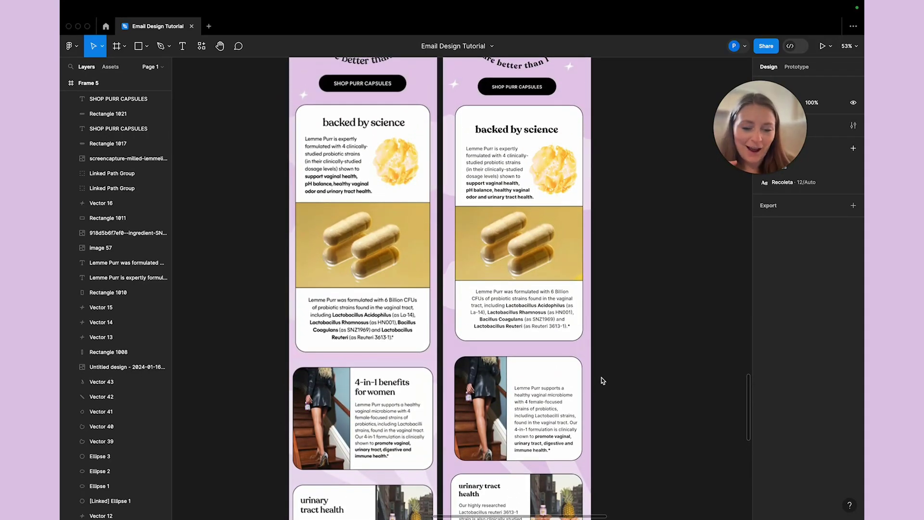
pyautogui.scroll(-2, 602, 380)
pyautogui.scroll(-1, 520, 349)
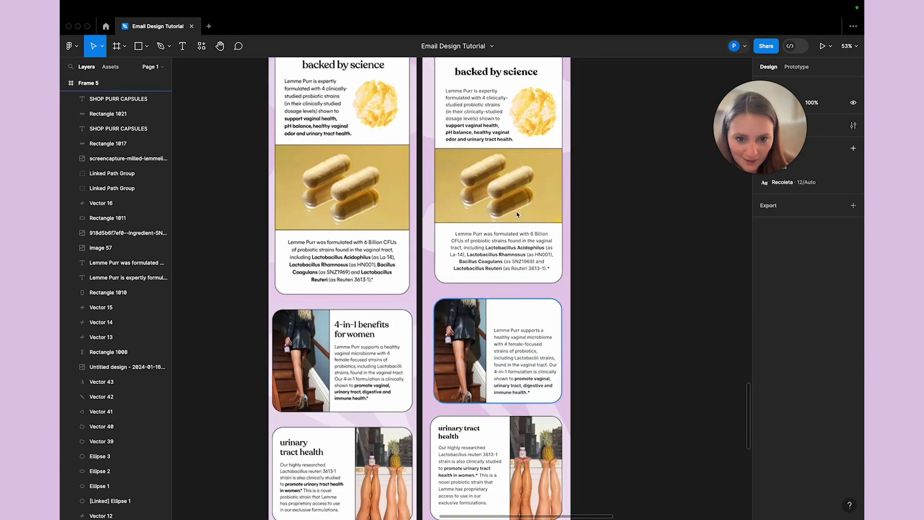
pyautogui.click(500, 72)
pyautogui.scroll(1, 499, 78)
pyautogui.click(499, 77)
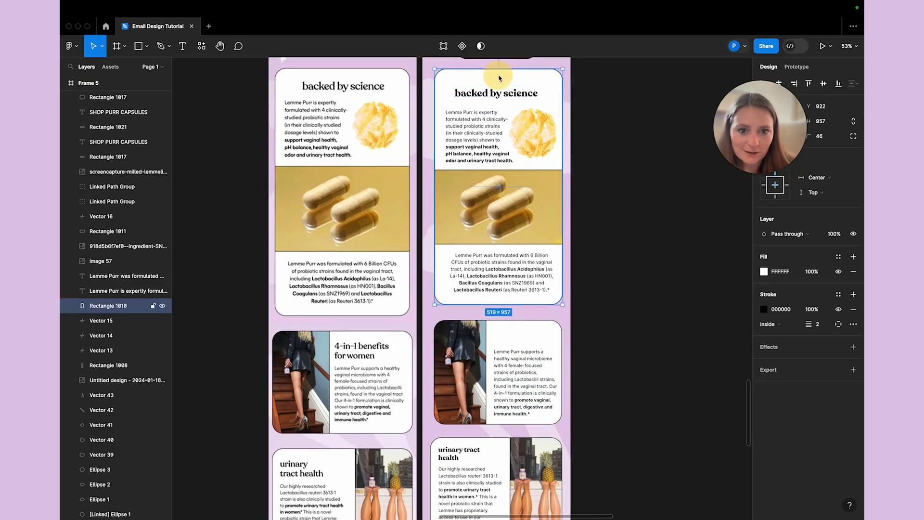
pyautogui.click(497, 97)
pyautogui.hotkey('ctrl', 'd')
pyautogui.moveTo(497, 97); pyautogui.dragTo(535, 339)
# Retype the copy as '4-in-1 benefits for women' and narrow it to two lines.
pyautogui.doubleClick(535, 338)
pyautogui.write('r')
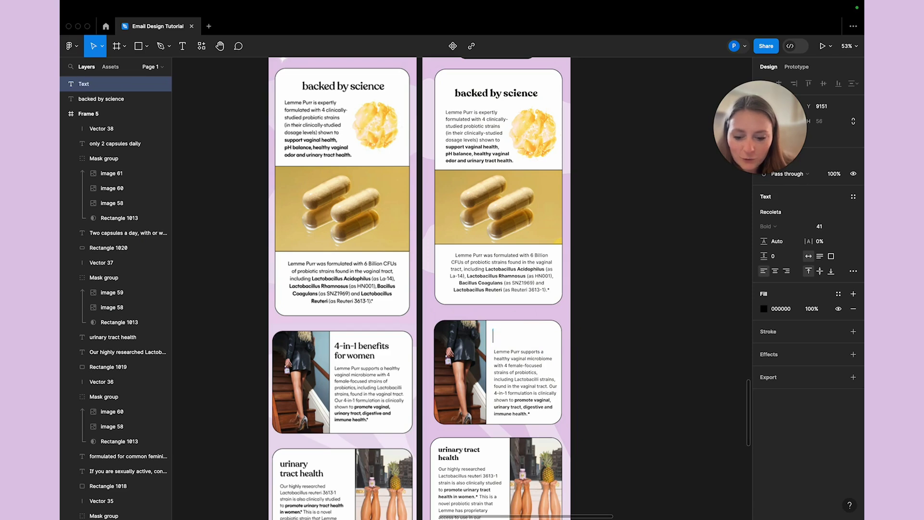
pyautogui.write('-in-1 benefits for women')
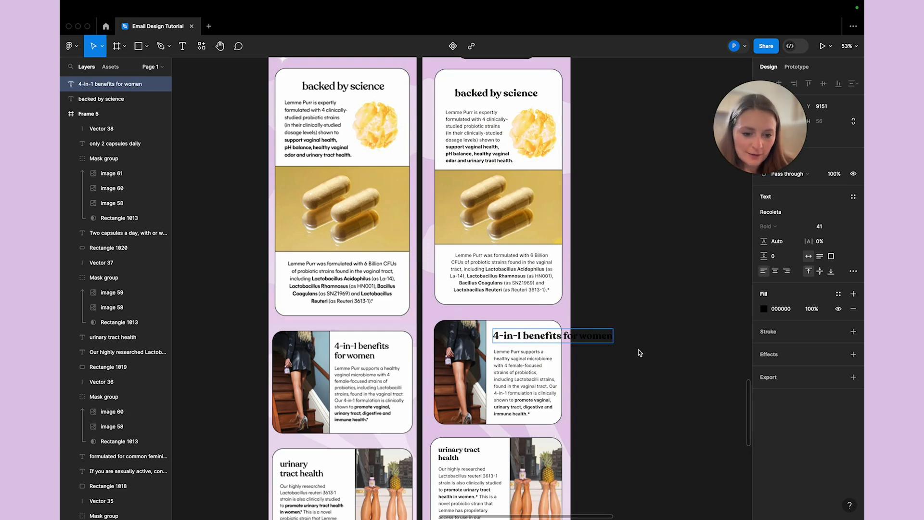
pyautogui.press('Escape')
pyautogui.moveTo(614, 338); pyautogui.dragTo(566, 339)
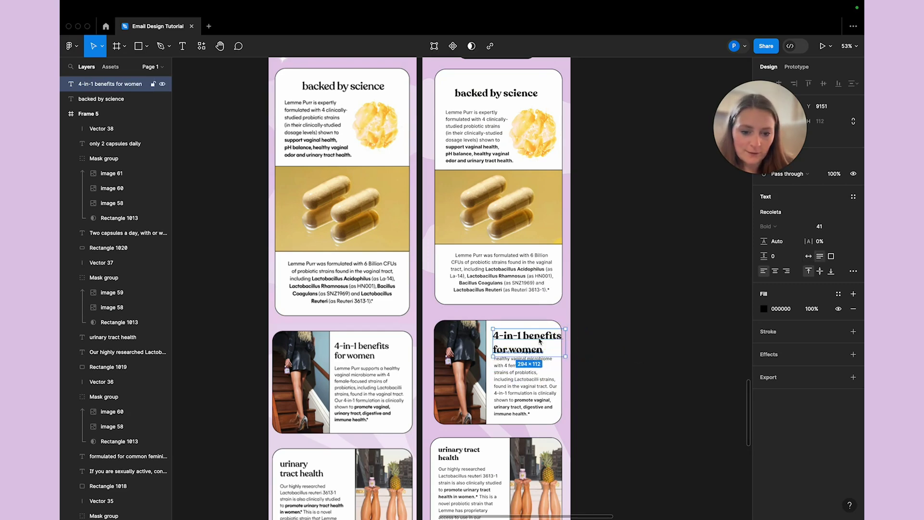
# Set the heading to font size 32 with line height 34.
pyautogui.press('Return')
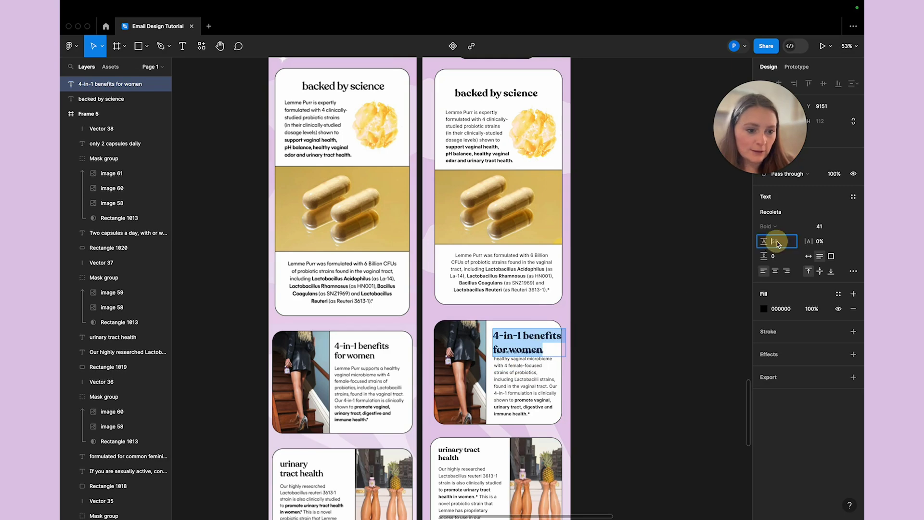
pyautogui.write('40')
pyautogui.press('Return')
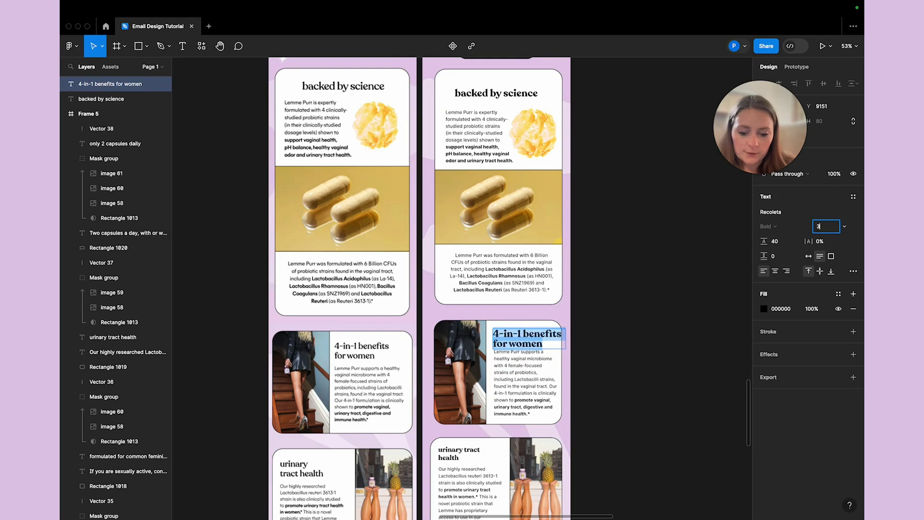
pyautogui.write('32')
pyautogui.press('Return')
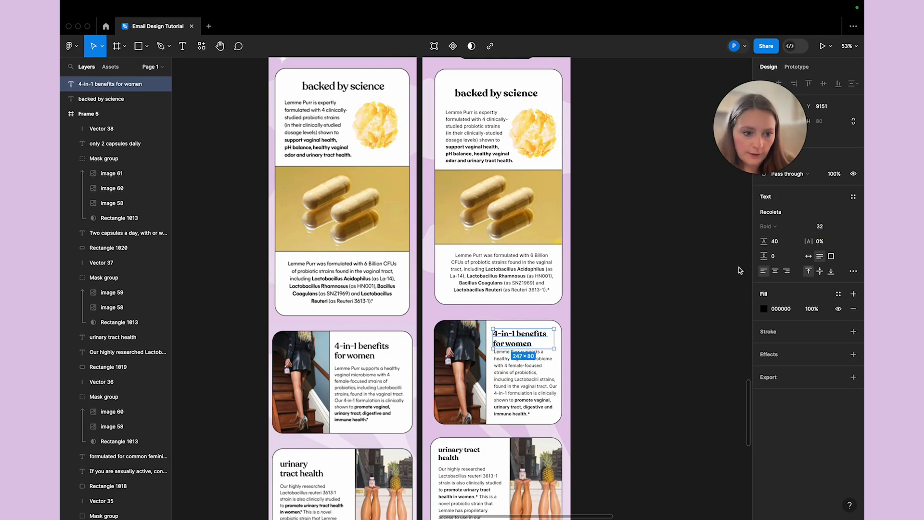
pyautogui.moveTo(764, 241); pyautogui.dragTo(760, 243)
pyautogui.click(675, 320)
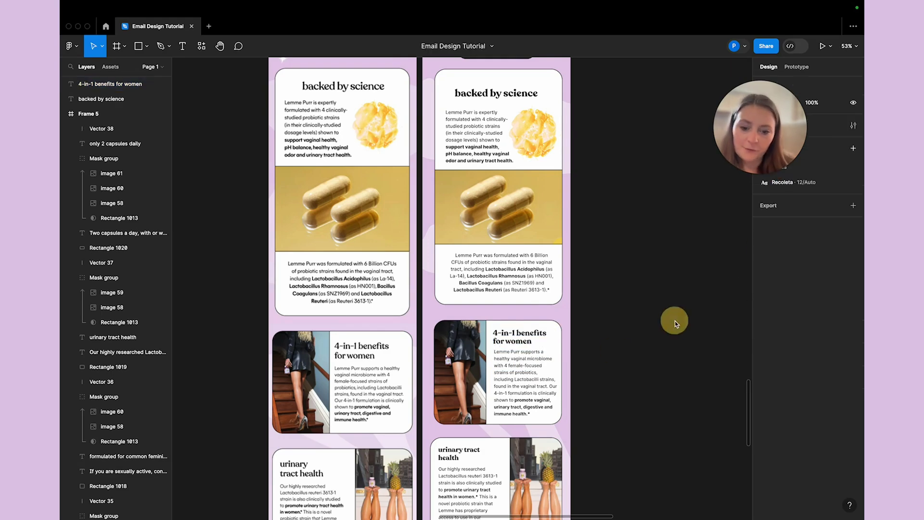
pyautogui.scroll(5, 675, 321)
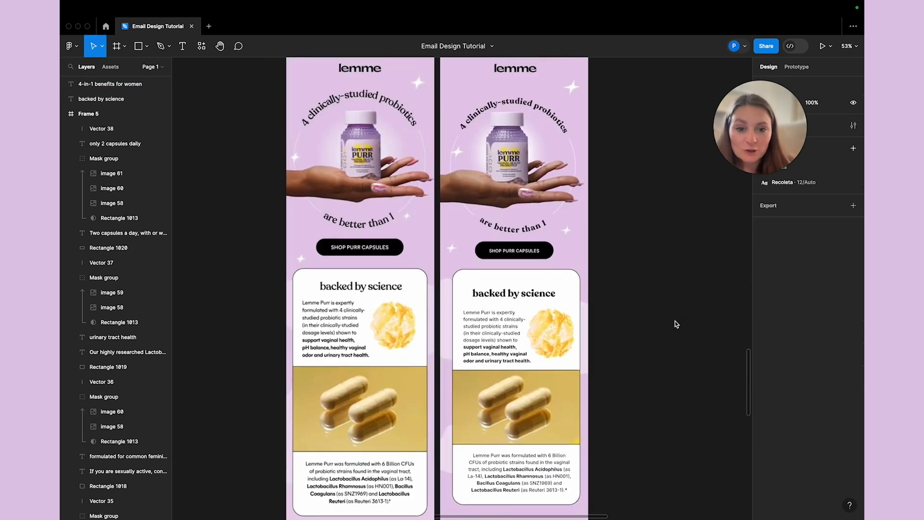
pyautogui.scroll(2, 675, 320)
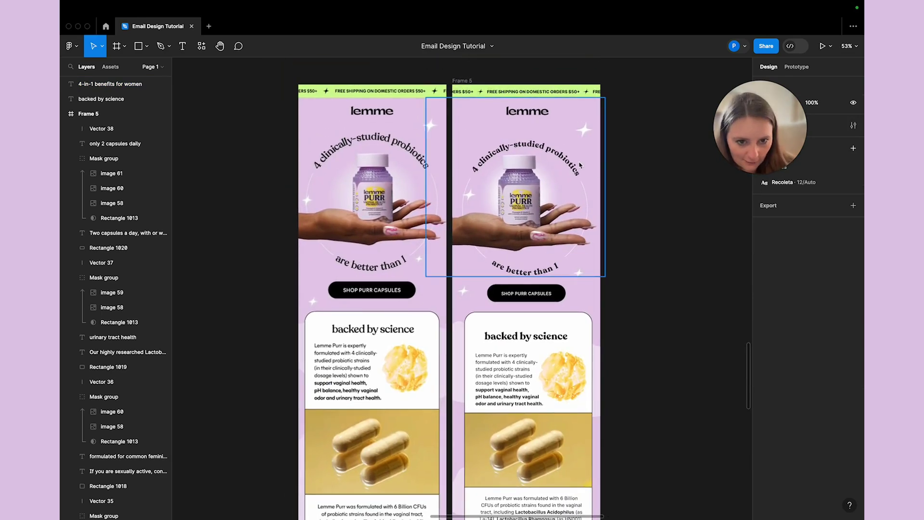
pyautogui.click(564, 159)
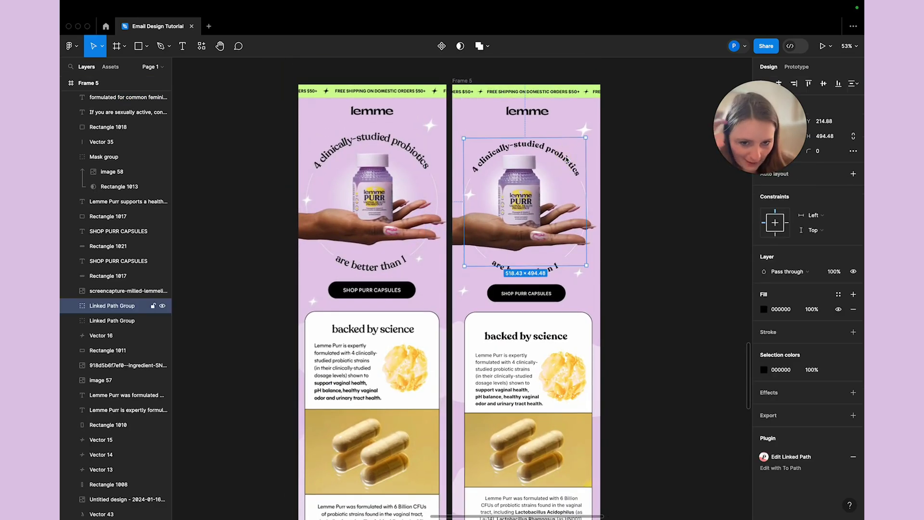
pyautogui.click(620, 238)
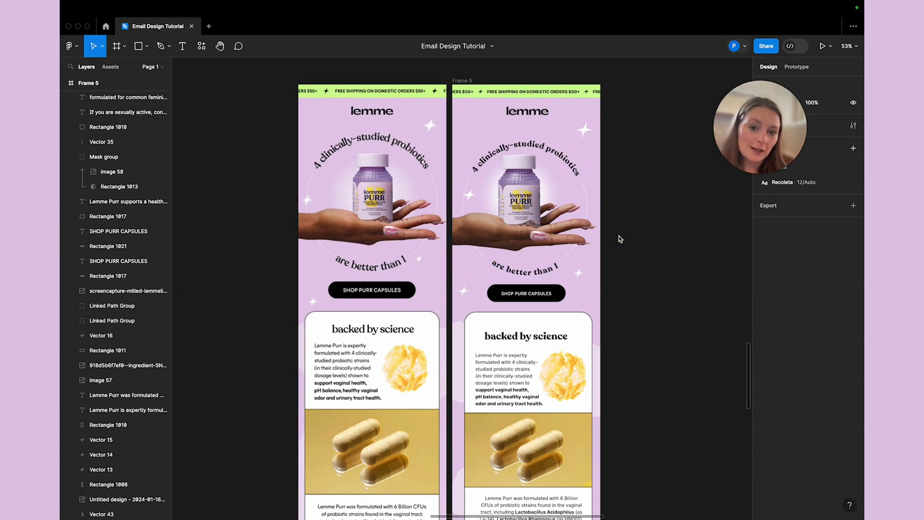
pyautogui.scroll(-4, 620, 239)
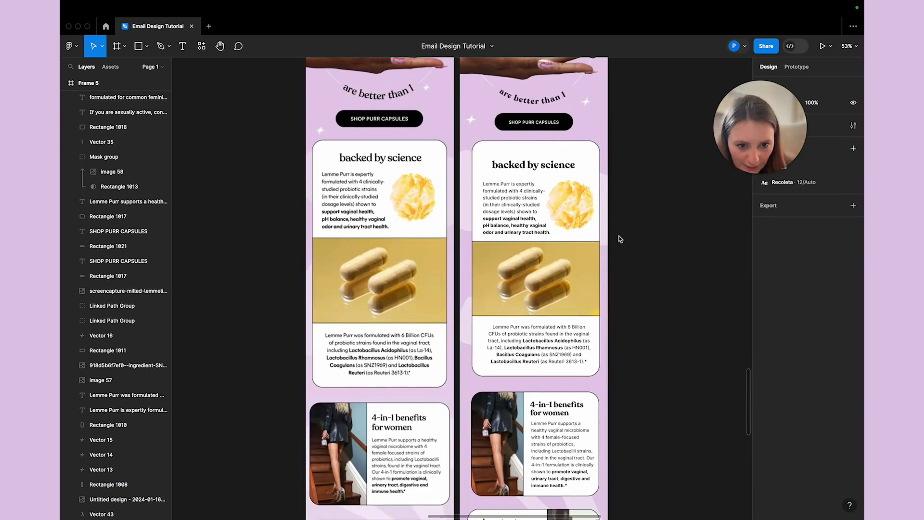
pyautogui.scroll(-5, 620, 238)
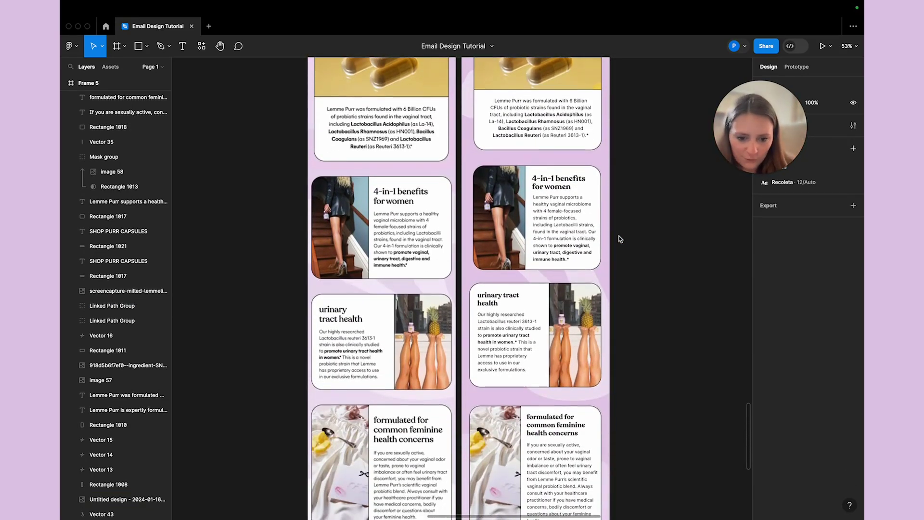
pyautogui.scroll(-4, 620, 239)
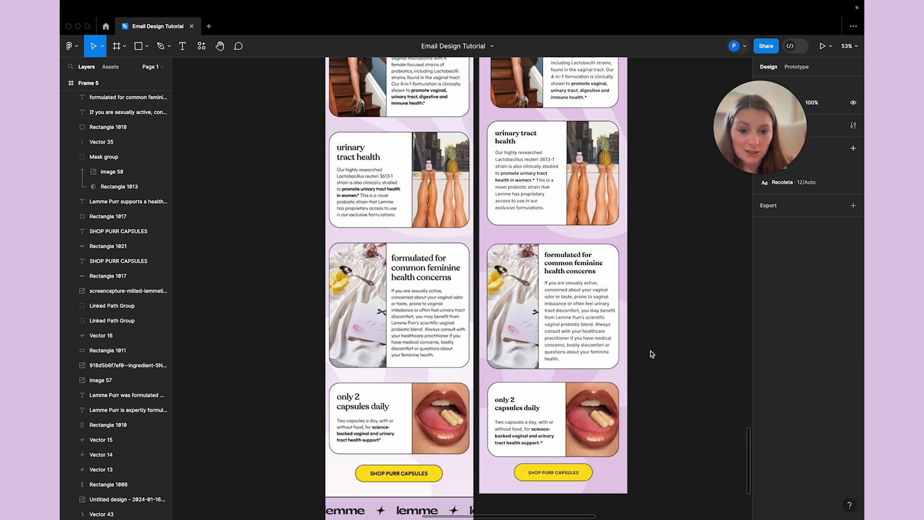
pyautogui.scroll(5, 652, 354)
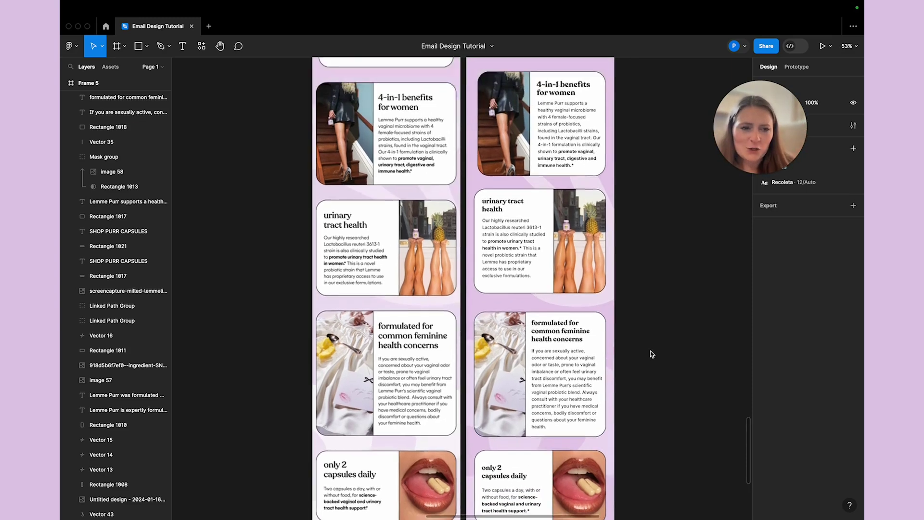
pyautogui.moveTo(779, 125); pyautogui.dragTo(539, 314)
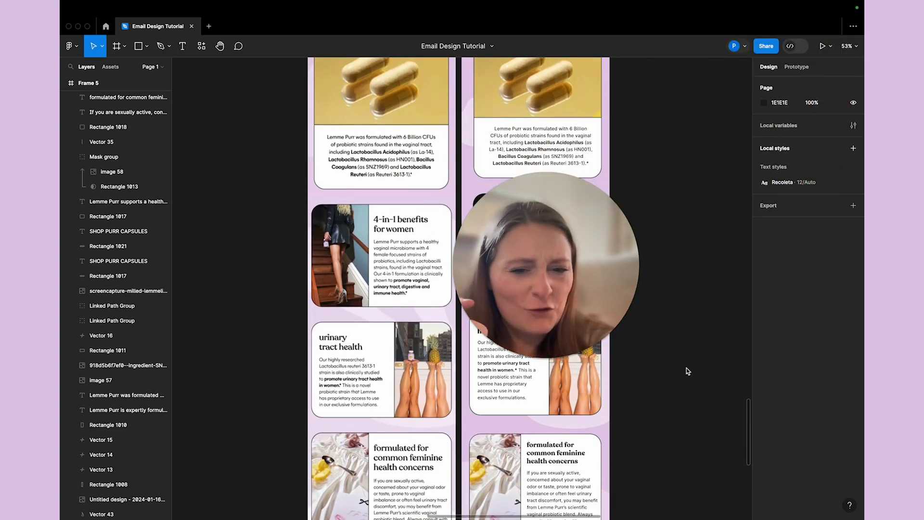